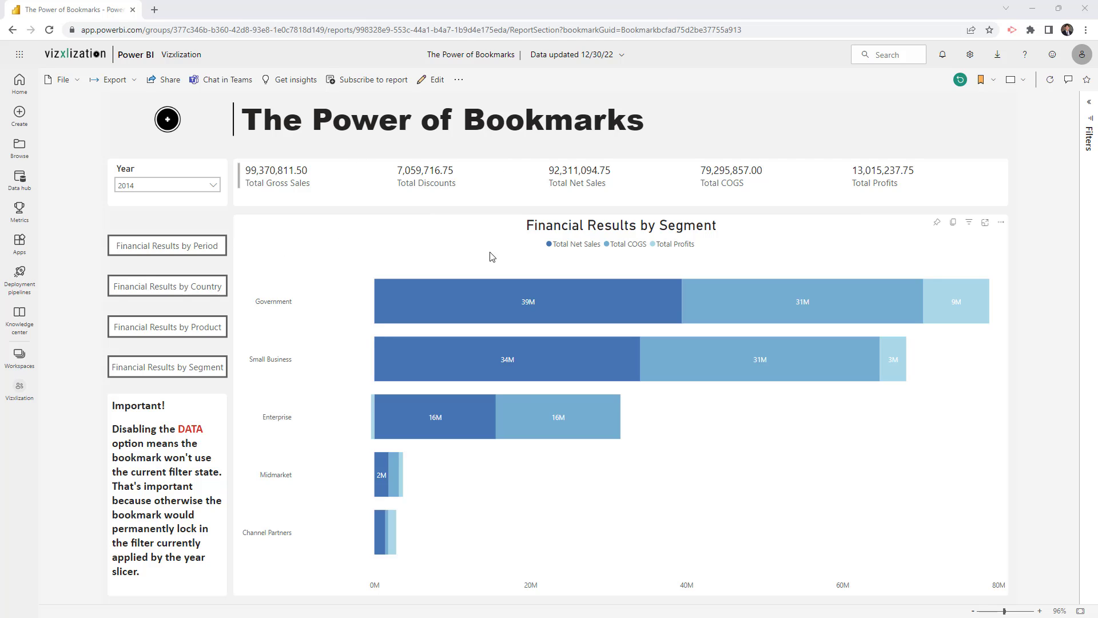
- Preview the published report's Period, Country, Product and Segment financial results views using its bookmark buttons
{"action": "mouse_move", "coordinate": [505, 296]}
{"action": "left_click", "coordinate": [189, 250]}
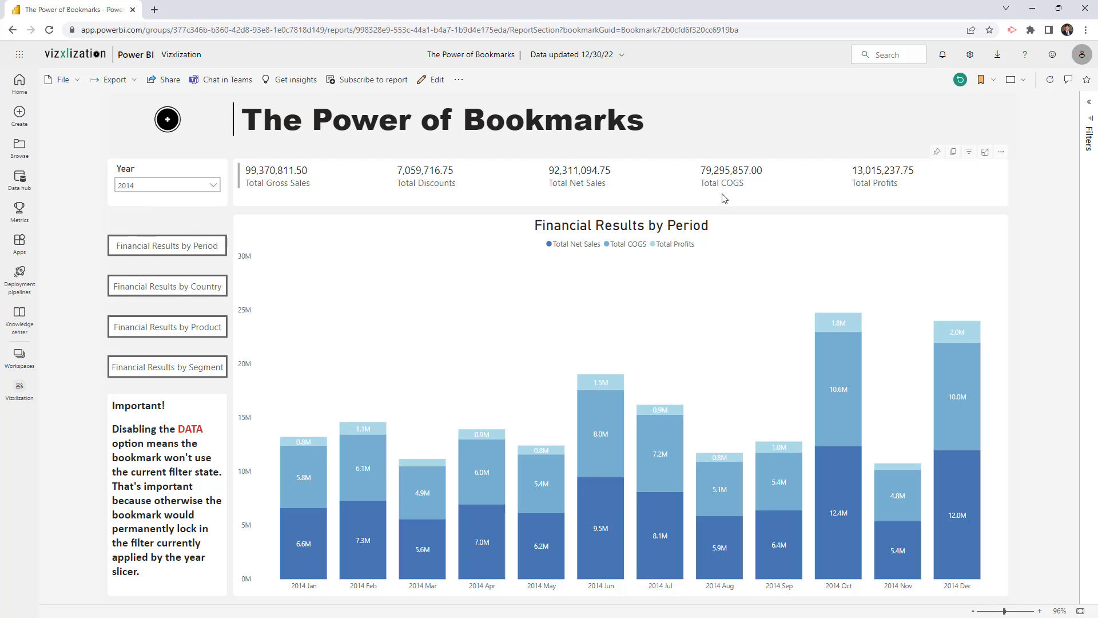
{"action": "left_click", "coordinate": [187, 293]}
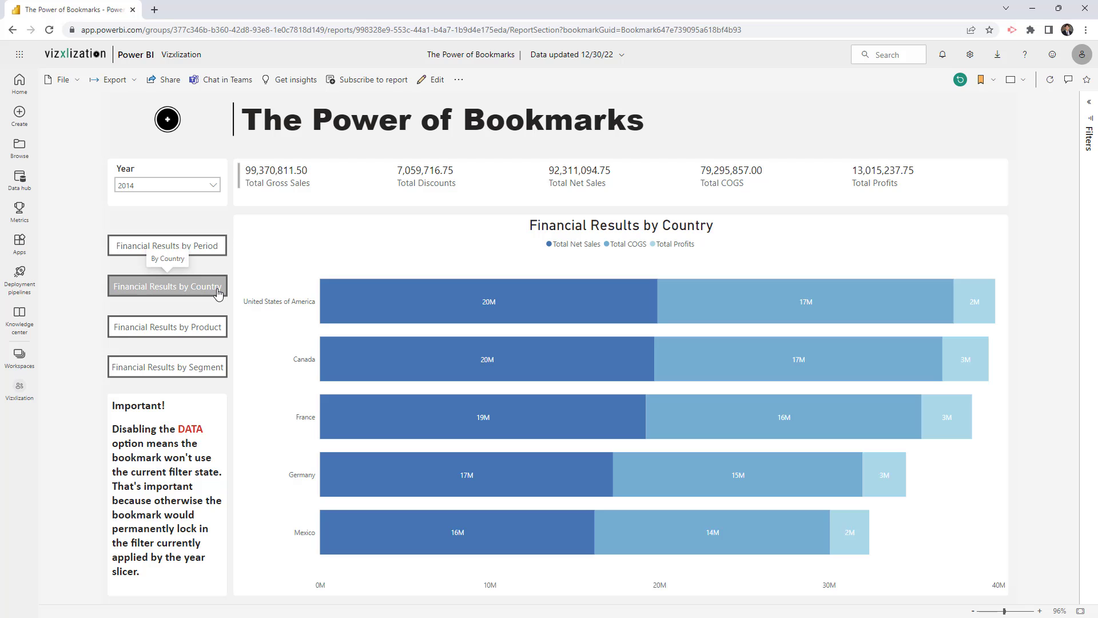
{"action": "left_click", "coordinate": [209, 330]}
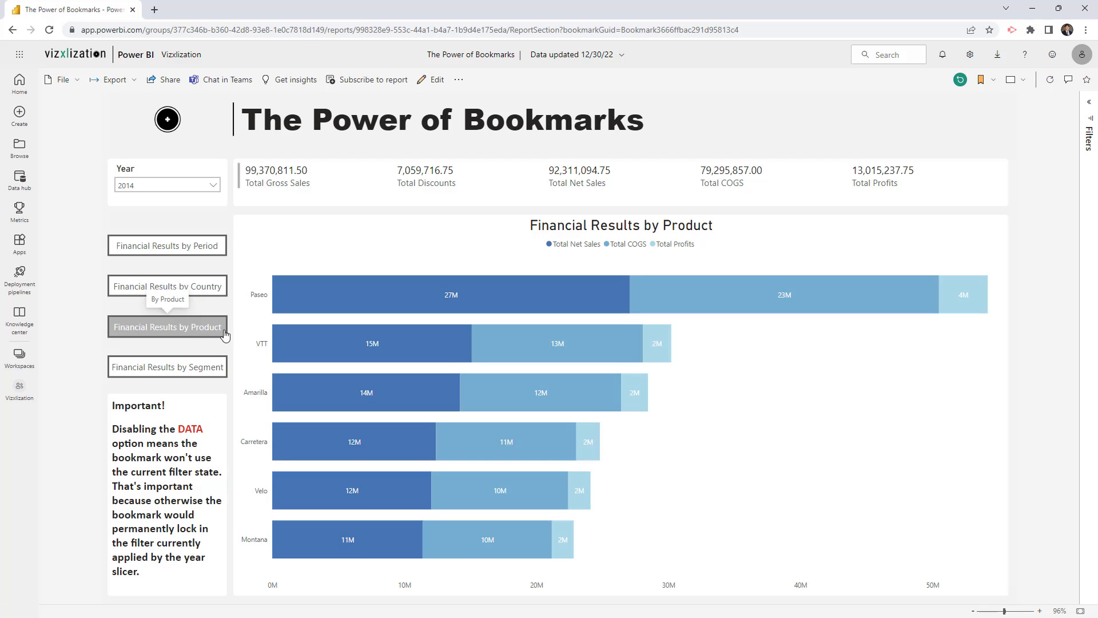
{"action": "left_click", "coordinate": [198, 368]}
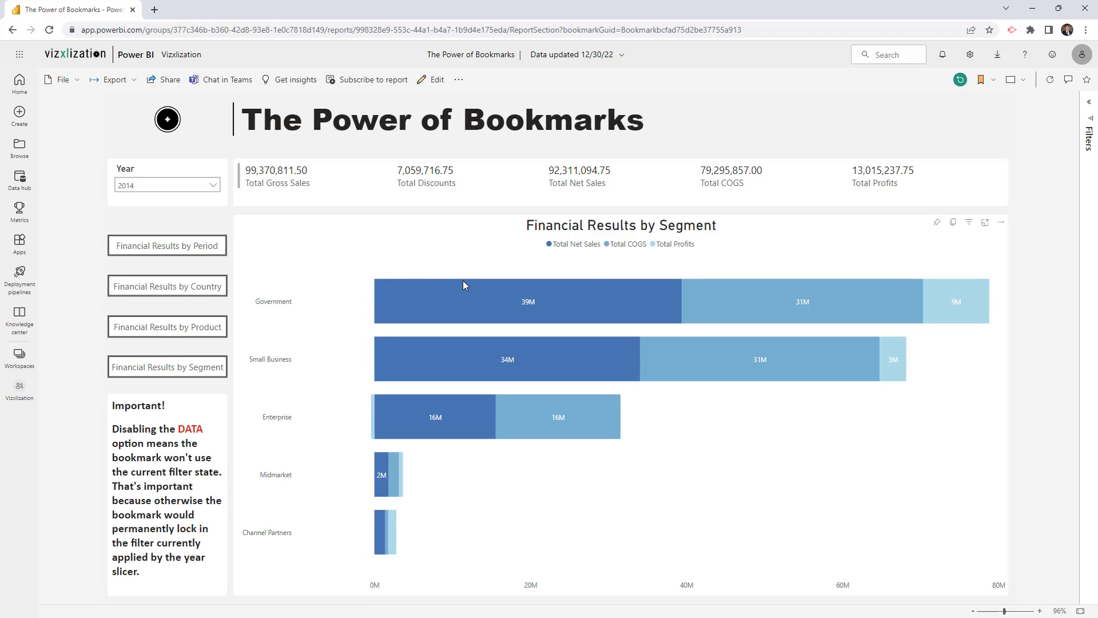
{"action": "mouse_move", "coordinate": [463, 284]}
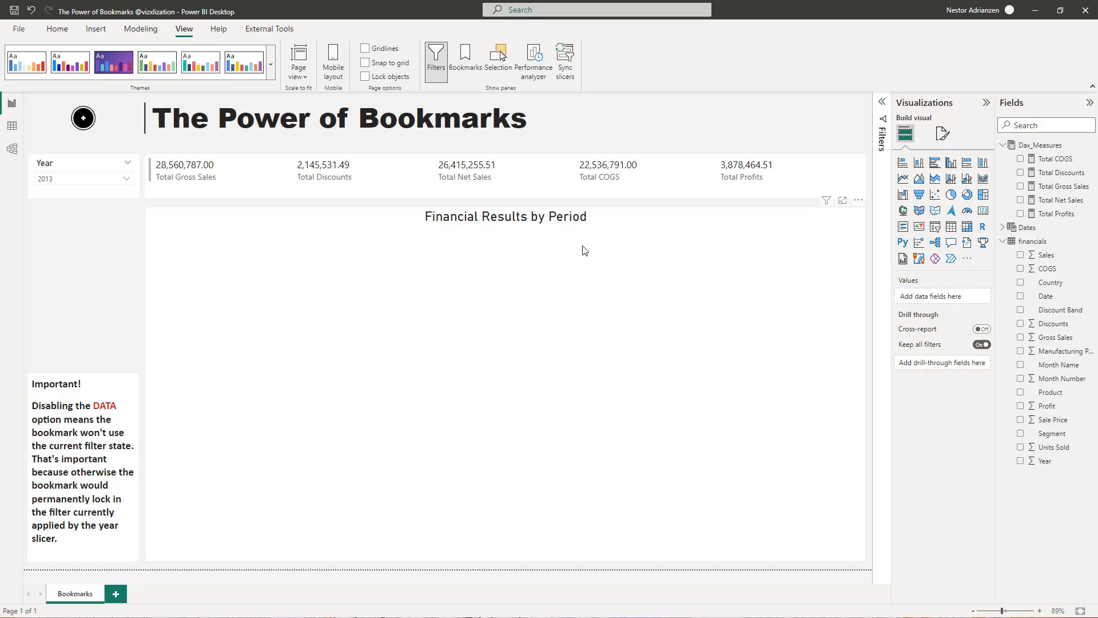
- Switch to Power BI Desktop and review the Dax_Measures and Dates tables in the field list
{"action": "left_click", "coordinate": [1005, 147]}
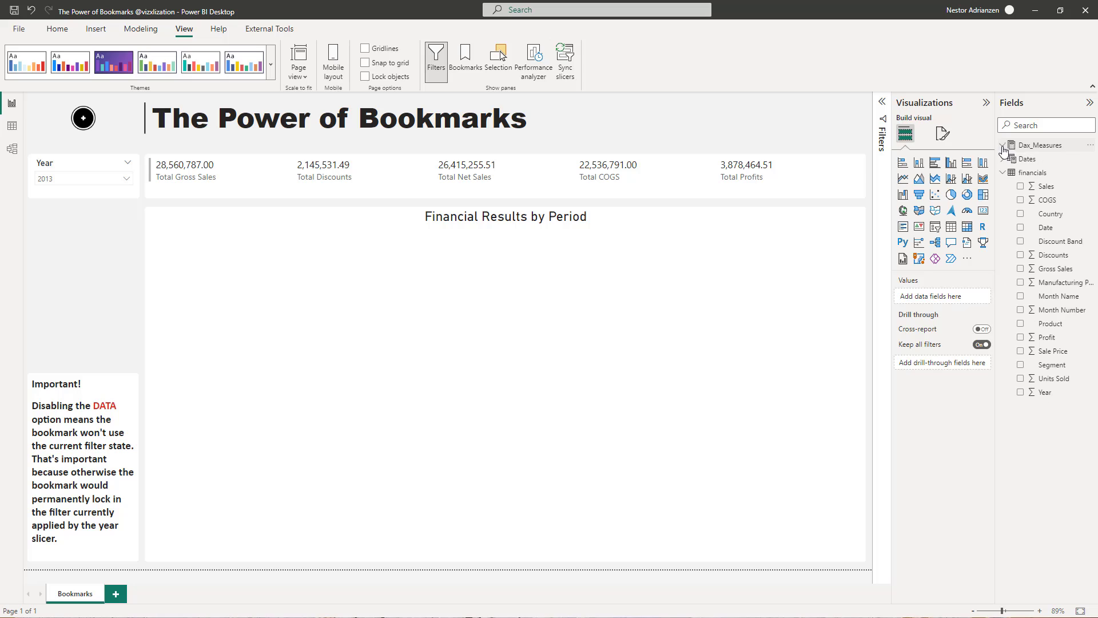
{"action": "left_click", "coordinate": [1003, 147]}
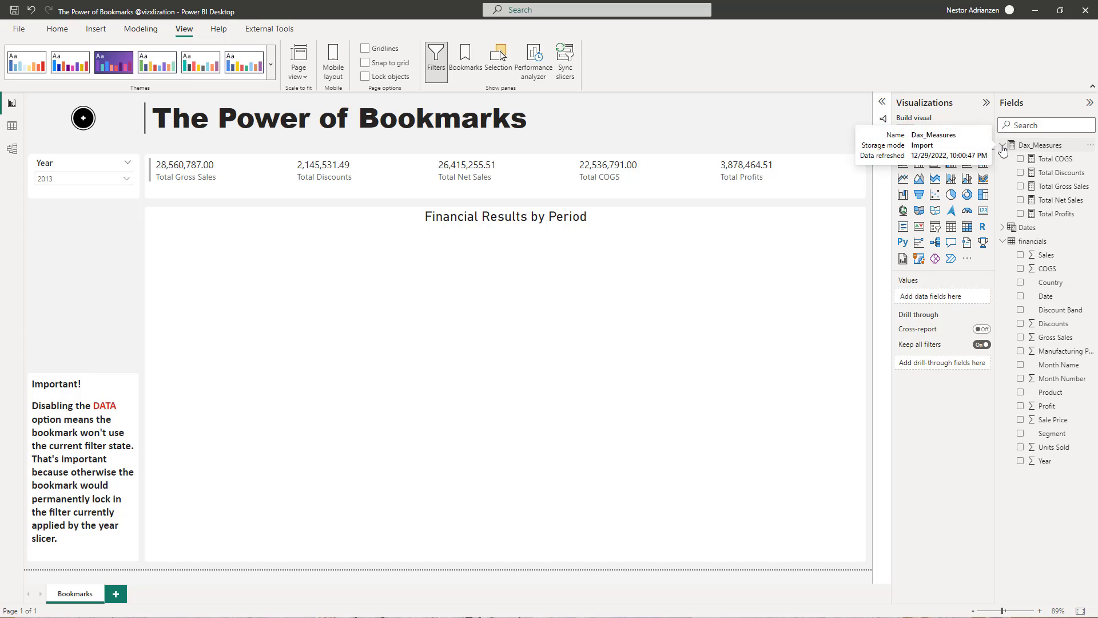
{"action": "left_click", "coordinate": [1004, 229]}
{"action": "left_click", "coordinate": [1003, 229]}
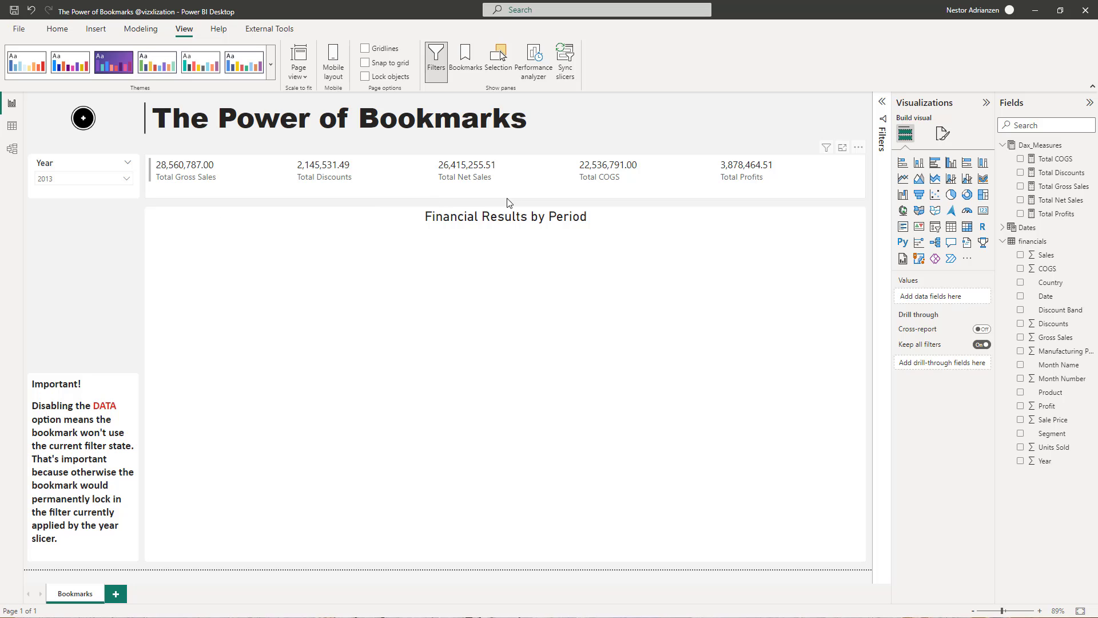
- Inspect the fields behind the multi-row card and the Year slicer, and look at the Important text box
{"action": "left_click", "coordinate": [527, 198]}
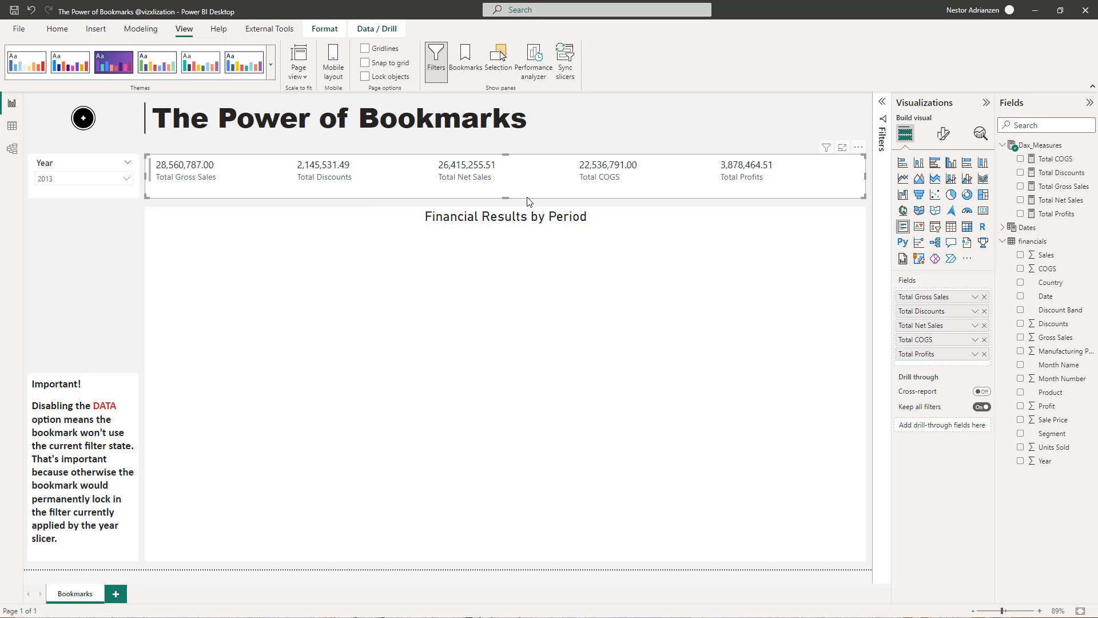
{"action": "left_click", "coordinate": [904, 230]}
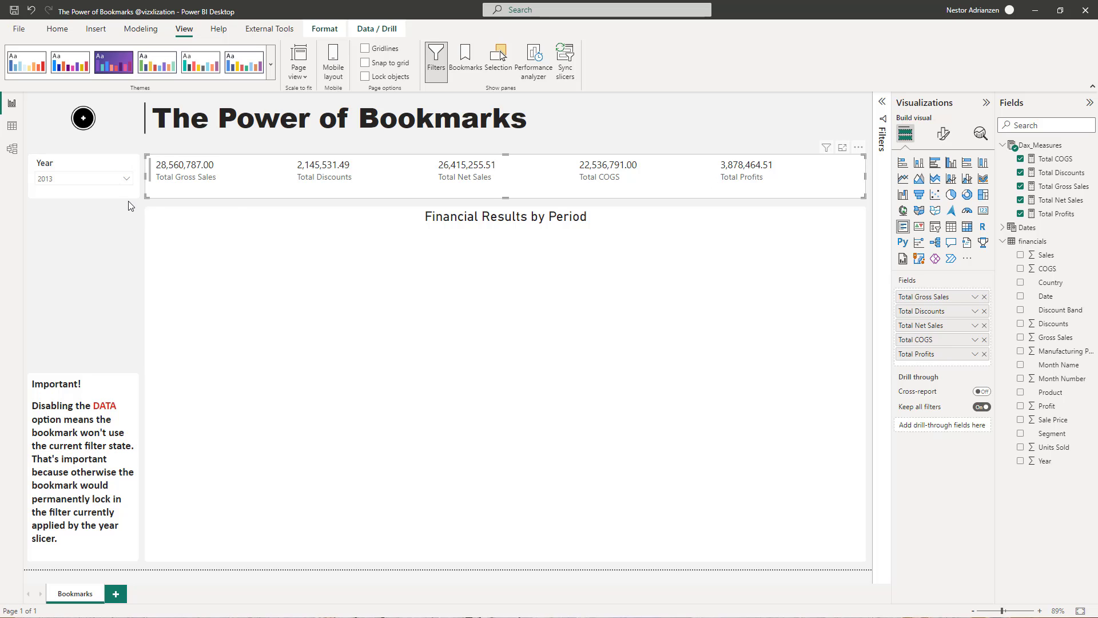
{"action": "left_click", "coordinate": [441, 201]}
{"action": "left_click", "coordinate": [95, 196]}
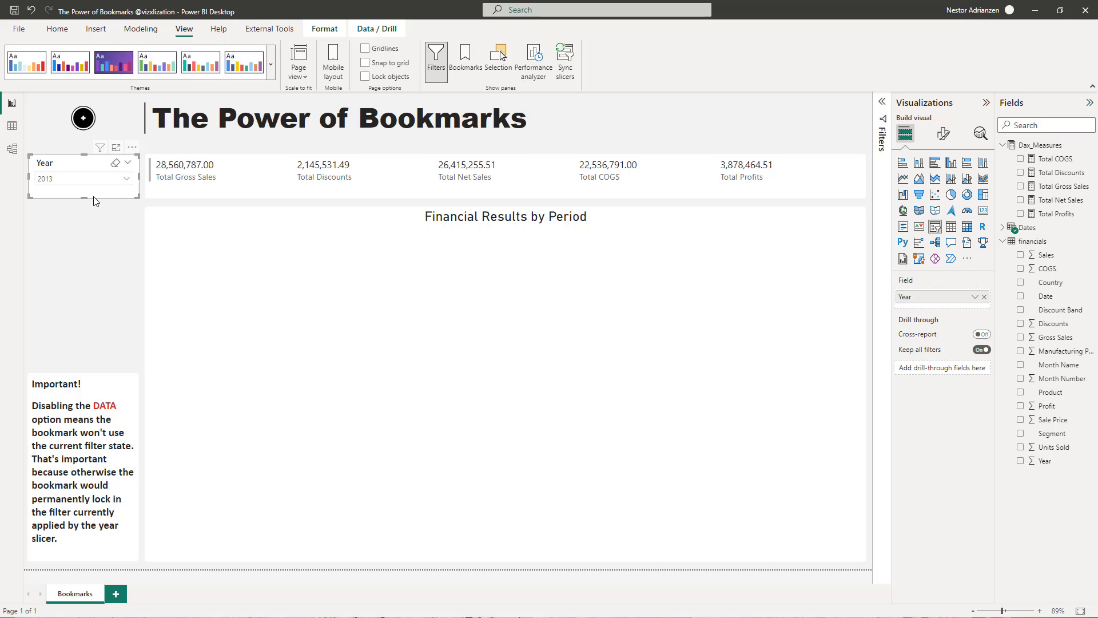
{"action": "left_click", "coordinate": [1004, 227]}
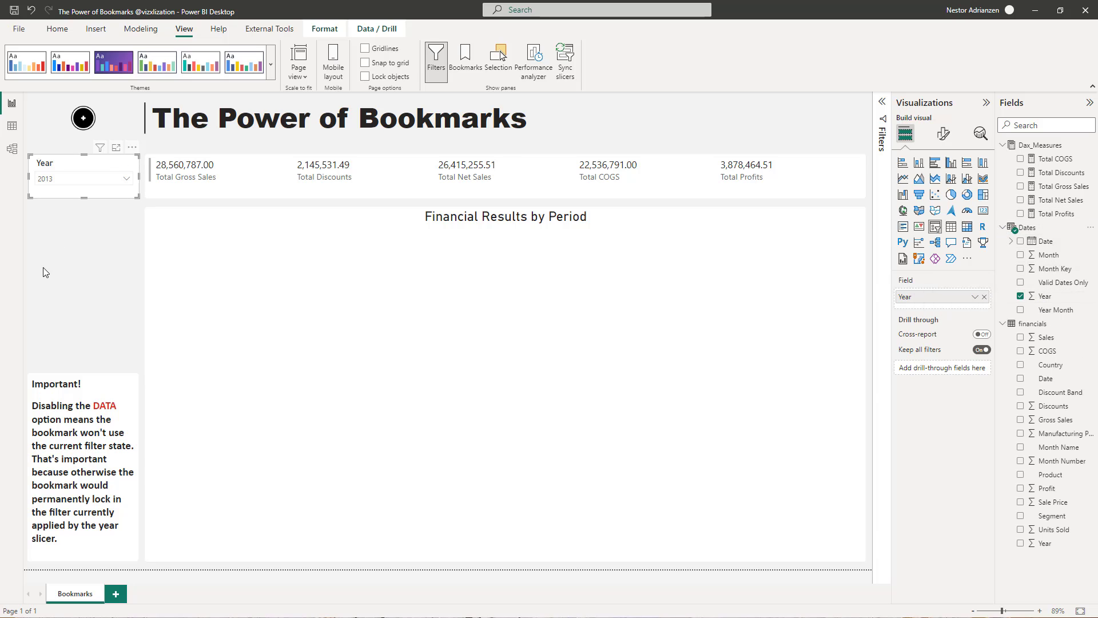
{"action": "left_click", "coordinate": [118, 379]}
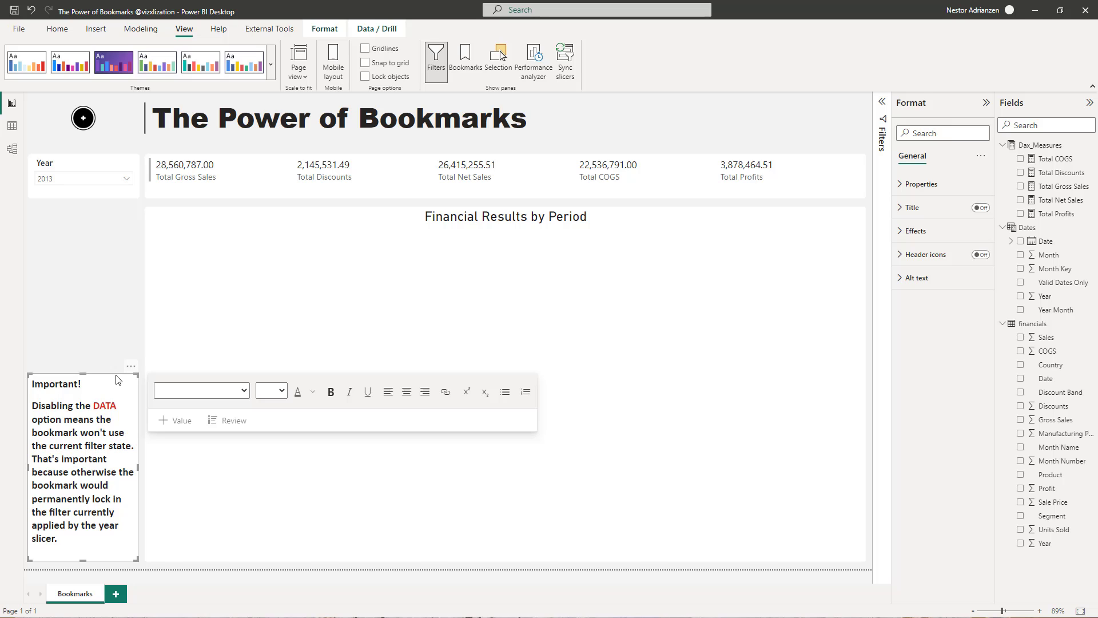
{"action": "left_click", "coordinate": [101, 277]}
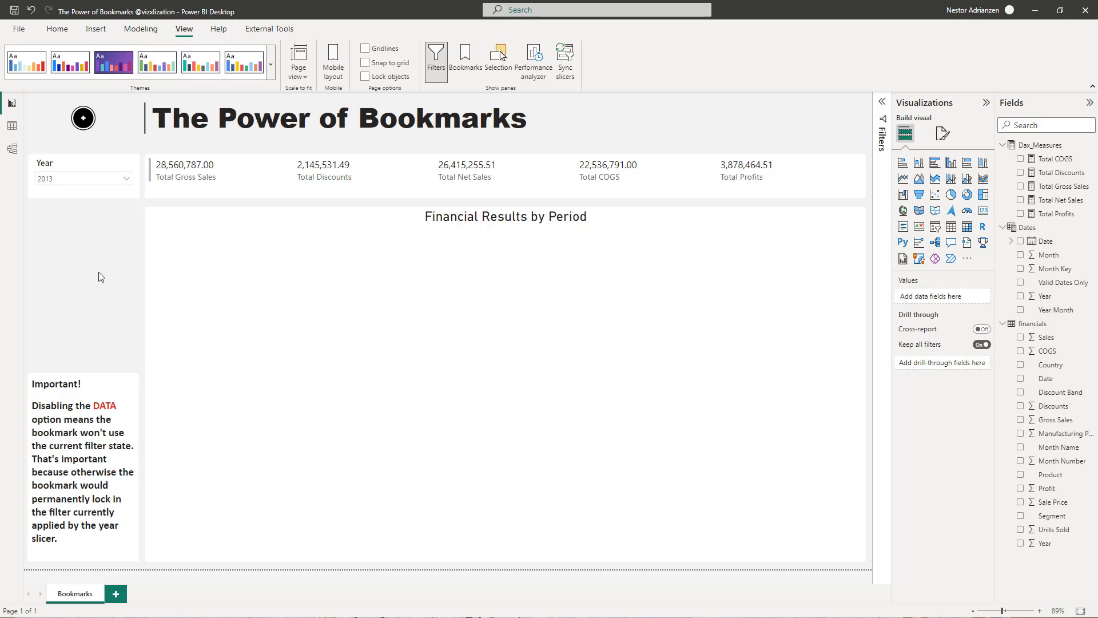
- Add Total Net Sales, Total COGS and Total Profits to the Y-axis of the Financial Results by Period chart
{"action": "left_click", "coordinate": [459, 235]}
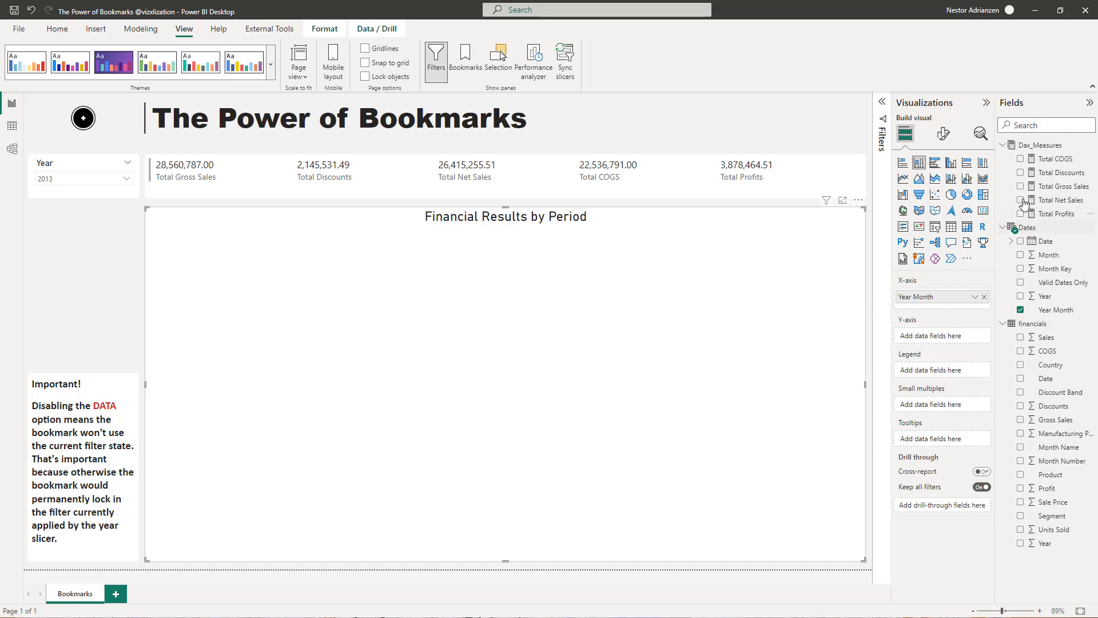
{"action": "left_click_drag", "start_coordinate": [1061, 205], "coordinate": [974, 340]}
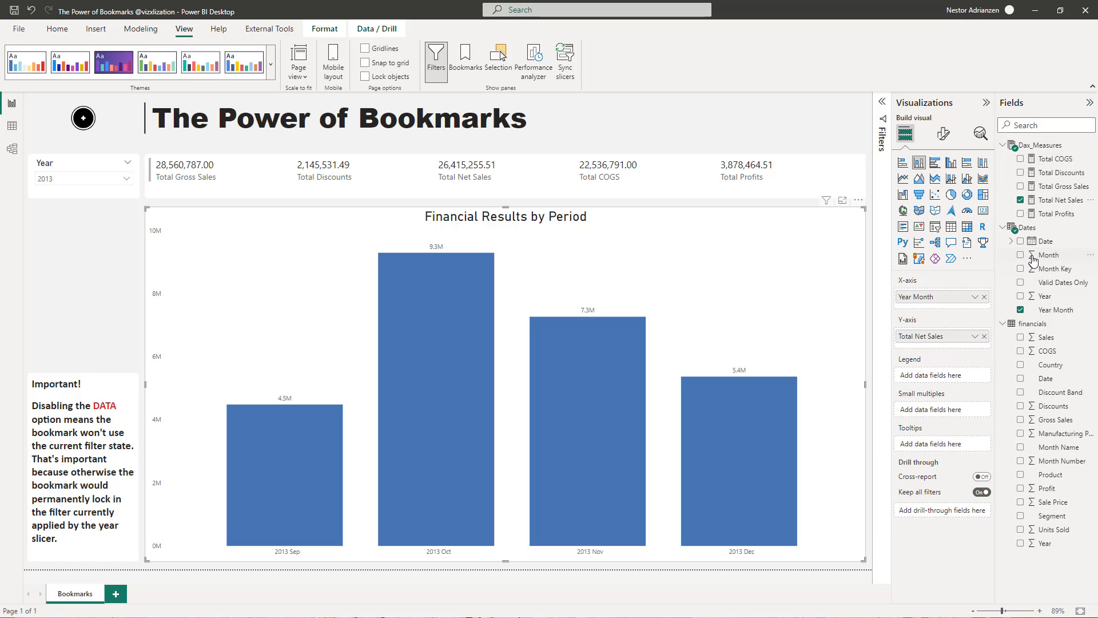
{"action": "left_click_drag", "start_coordinate": [1059, 163], "coordinate": [961, 349]}
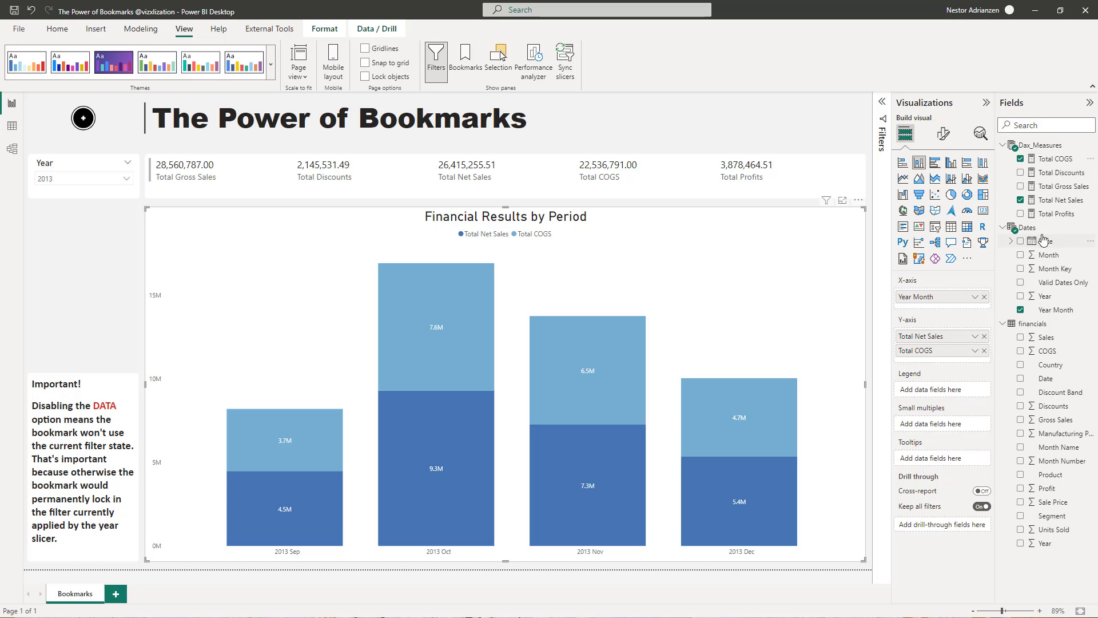
{"action": "left_click_drag", "start_coordinate": [1057, 214], "coordinate": [947, 361]}
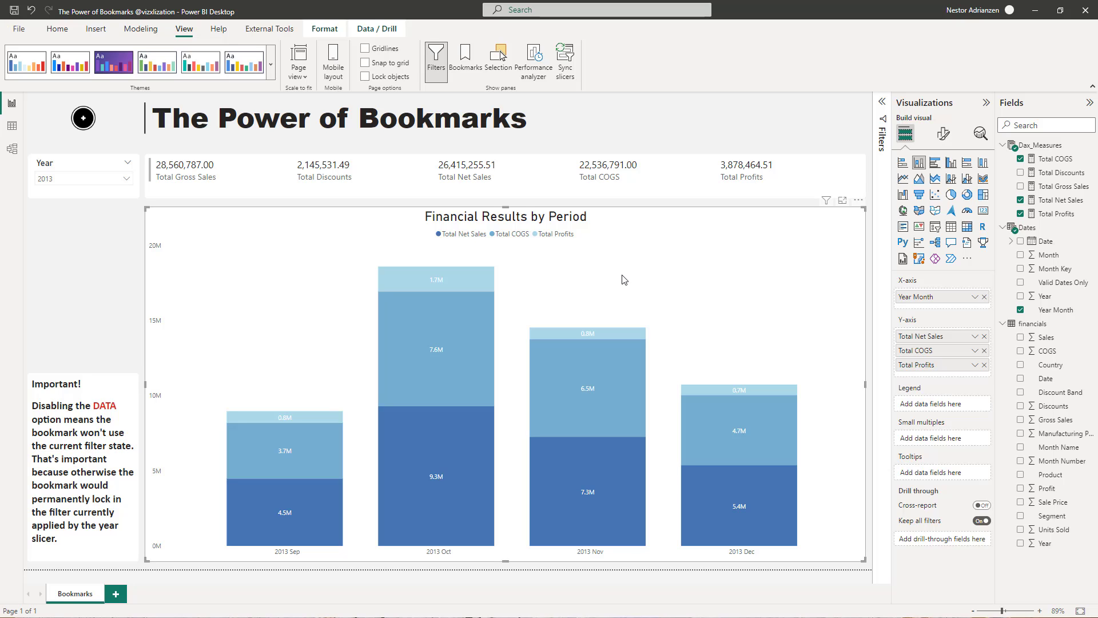
- Display the report's layer order list and toggle the Financial Results by Period chart hidden and visible again
{"action": "left_click", "coordinate": [499, 59]}
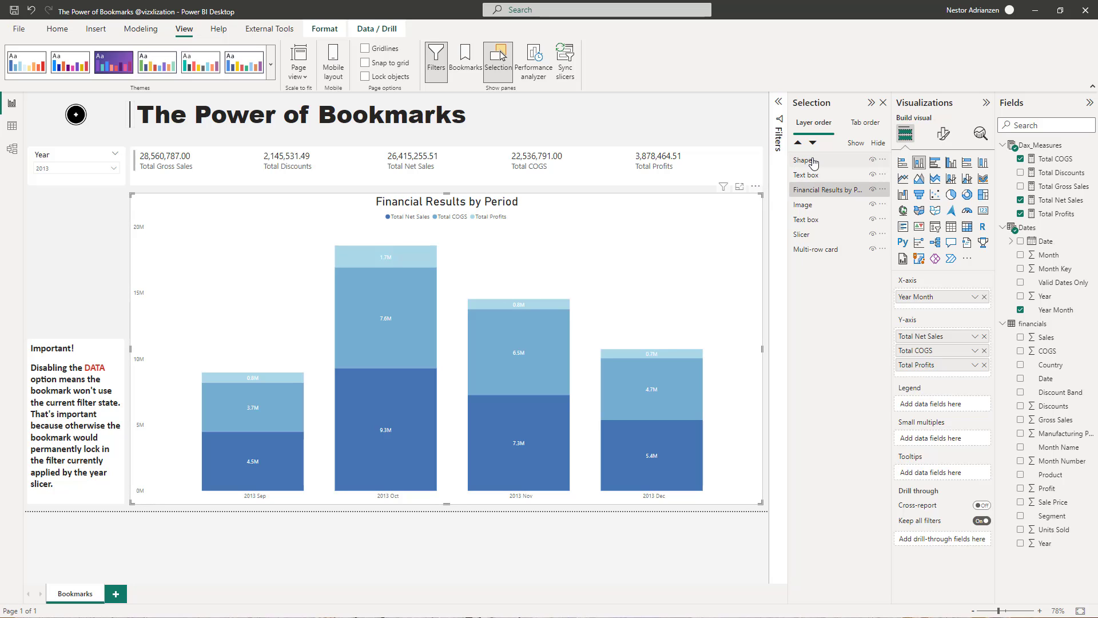
{"action": "left_click", "coordinate": [872, 189]}
{"action": "left_click", "coordinate": [873, 190]}
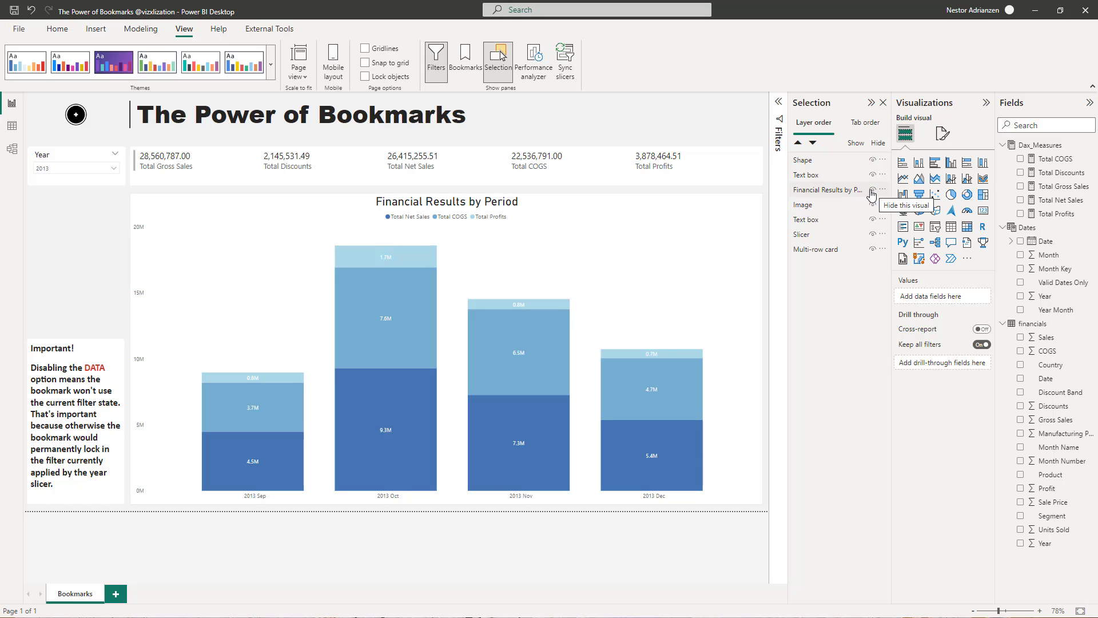
- Duplicate the Financial Results by Period chart and hide the original
{"action": "left_click", "coordinate": [595, 230]}
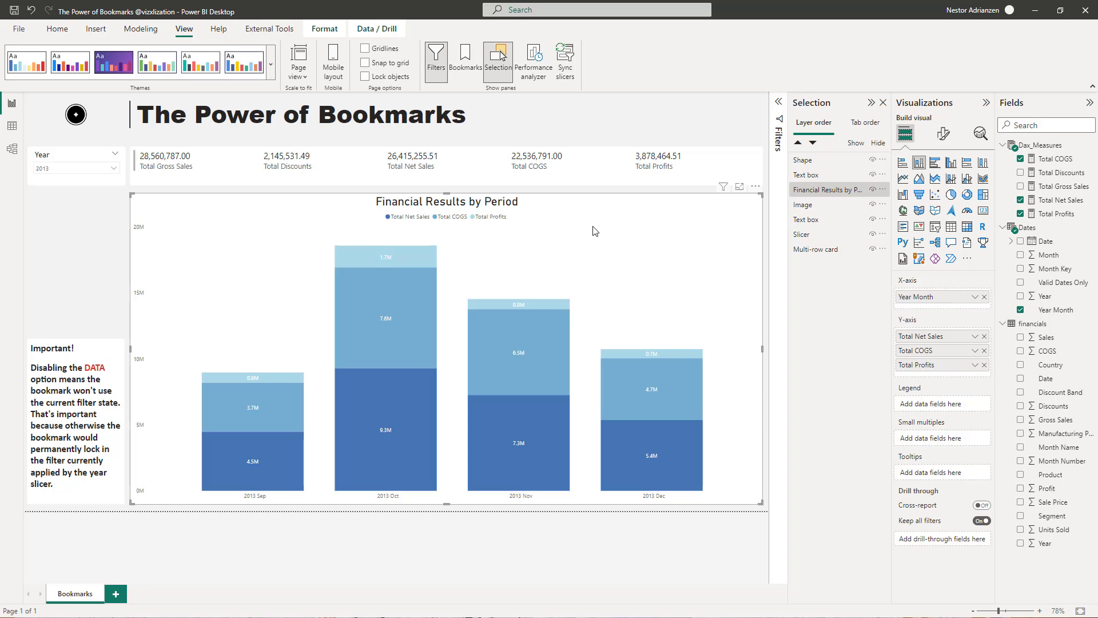
{"action": "key", "text": "ctrl+c"}
{"action": "key", "text": "ctrl+v"}
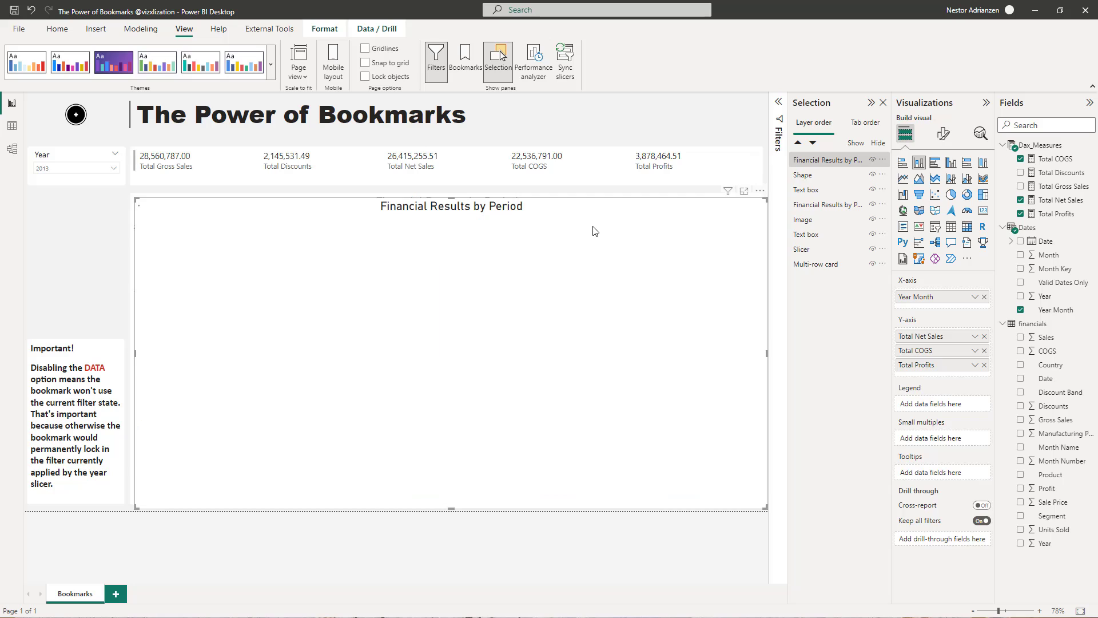
{"action": "left_click", "coordinate": [829, 206]}
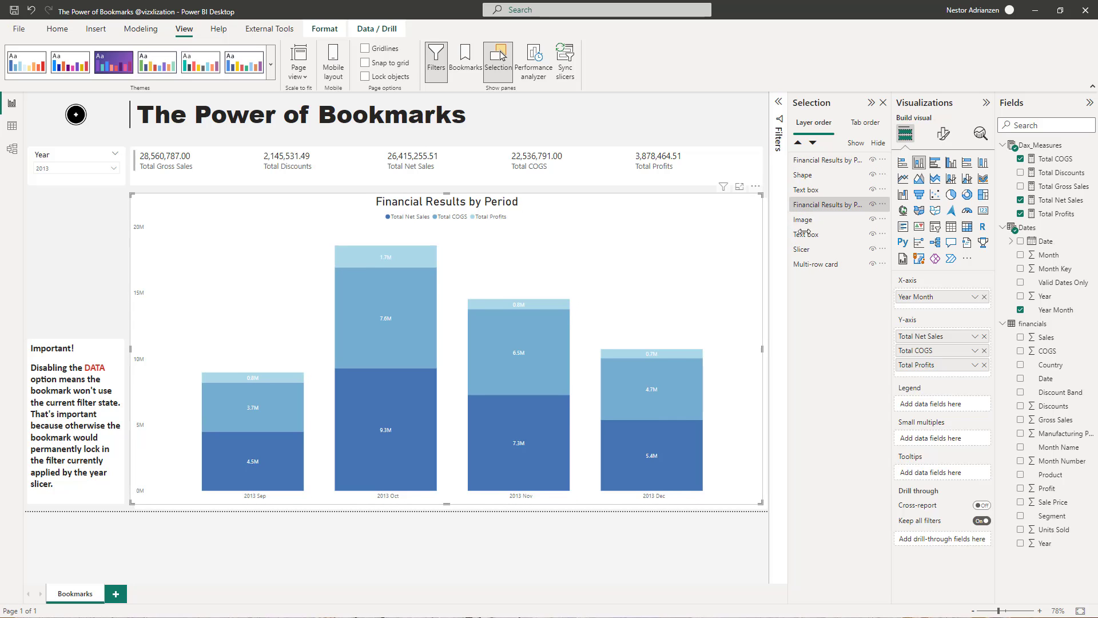
{"action": "left_click", "coordinate": [872, 204]}
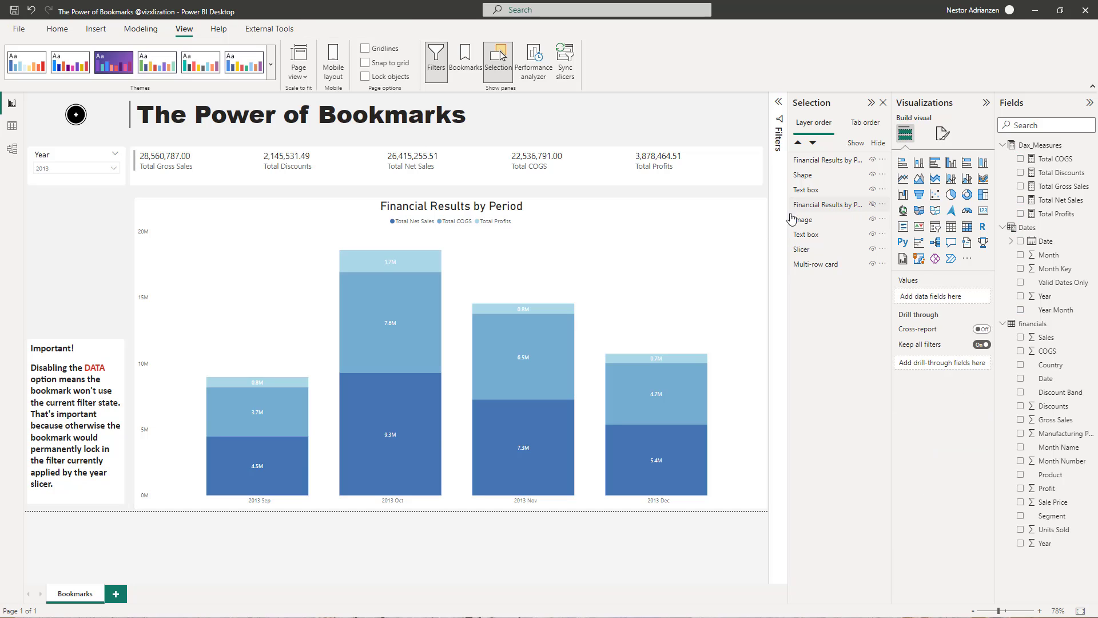
- Replace Year Month with Country on the copied chart's axis and convert it to a stacked bar chart
{"action": "left_click", "coordinate": [832, 162]}
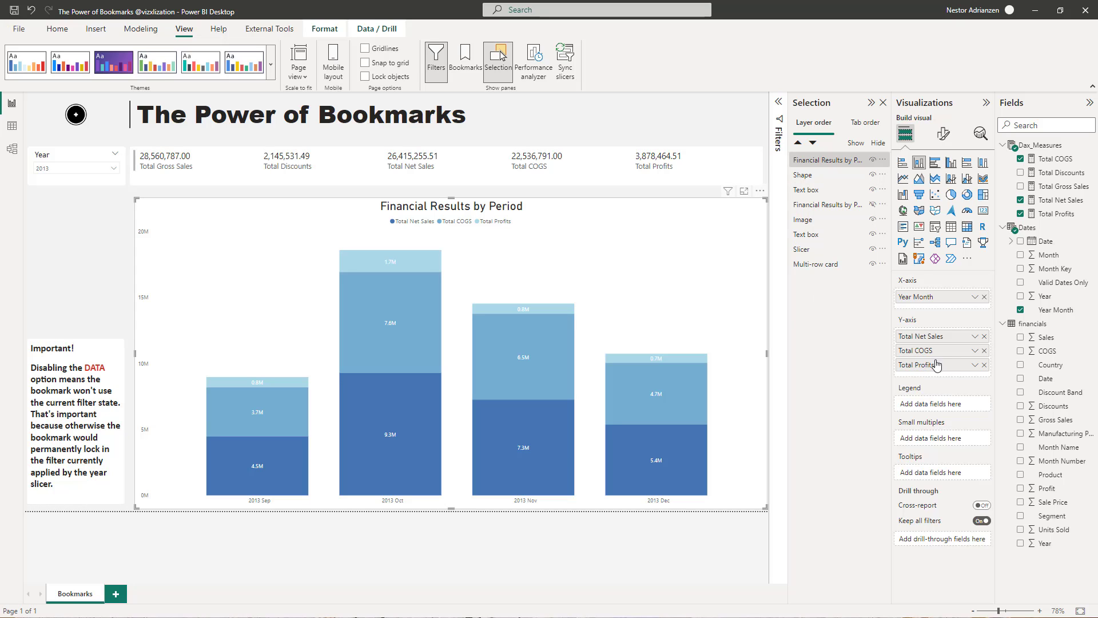
{"action": "left_click", "coordinate": [985, 297]}
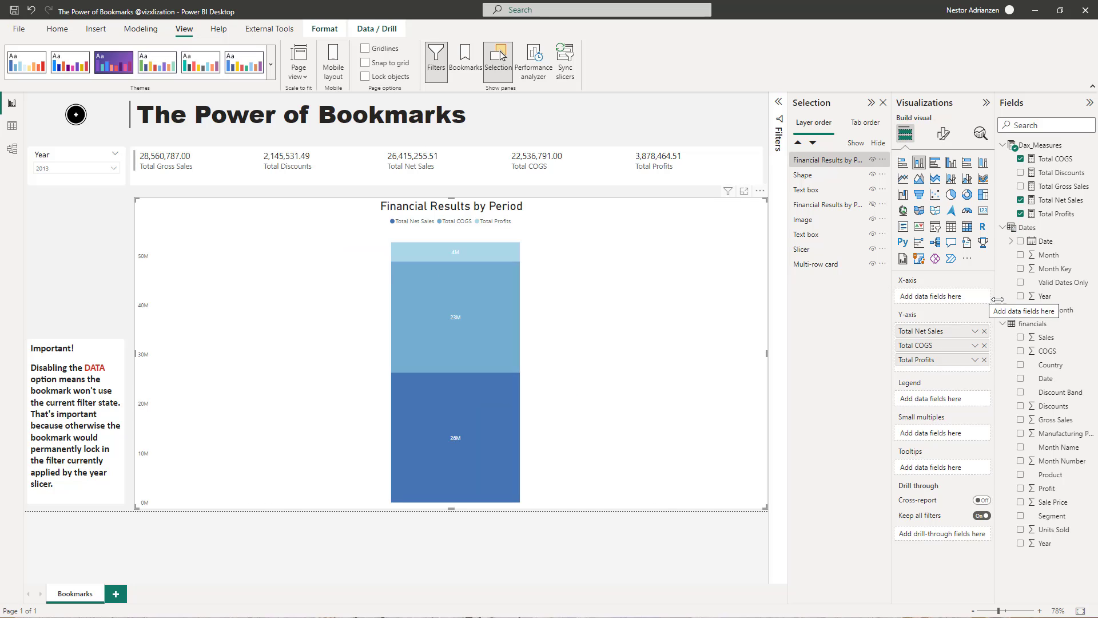
{"action": "left_click_drag", "start_coordinate": [1052, 366], "coordinate": [955, 296]}
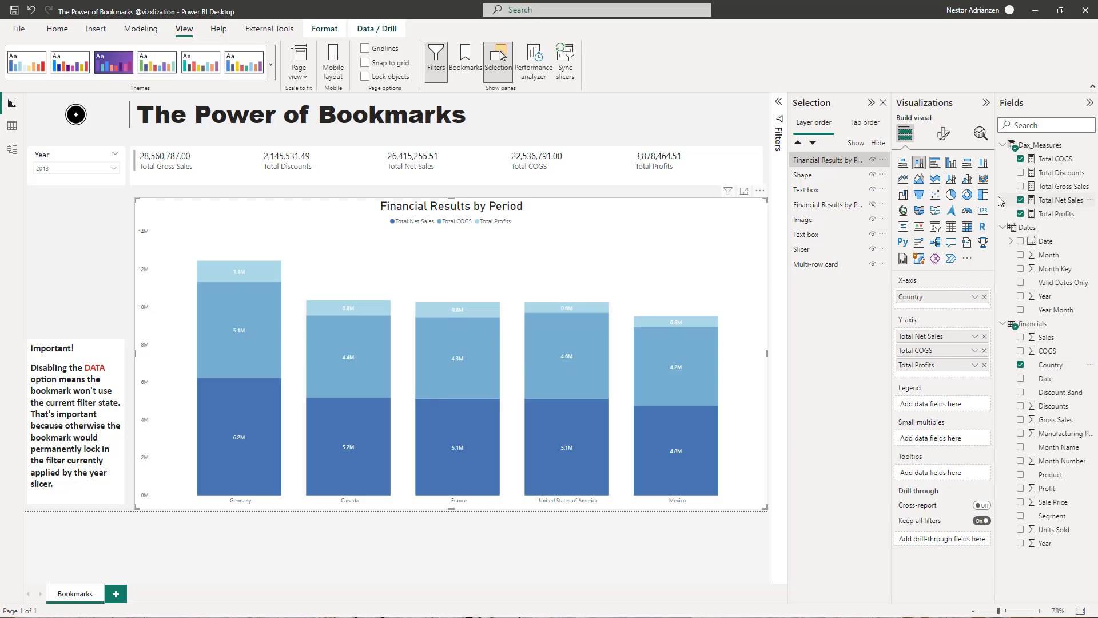
{"action": "left_click", "coordinate": [903, 165]}
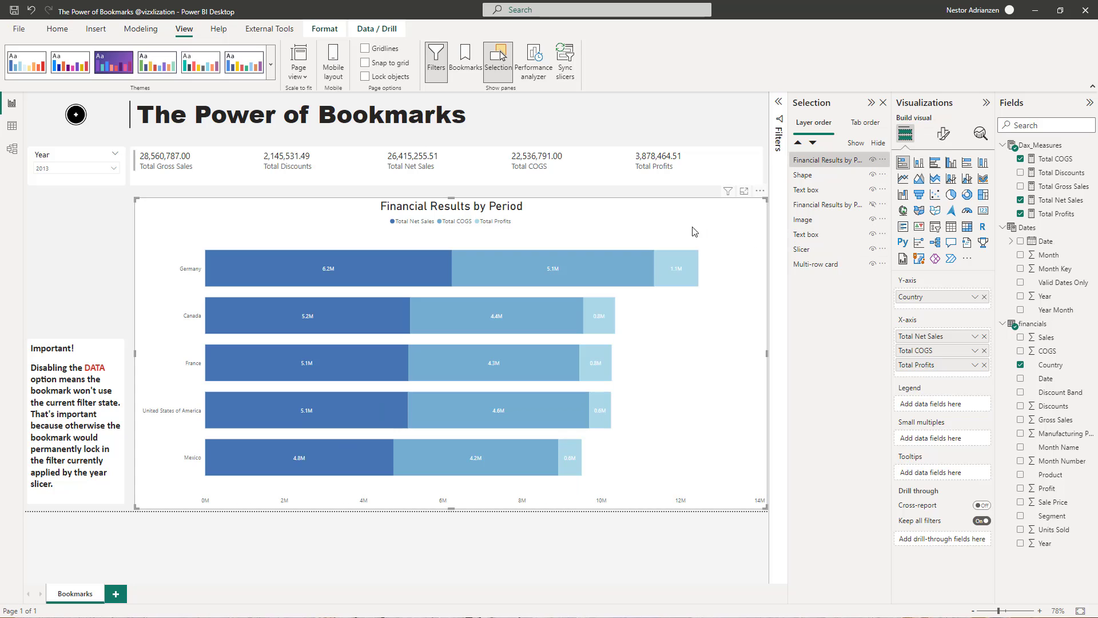
- Change the copied chart's title to "Financial Results by Country"
{"action": "left_click", "coordinate": [945, 135]}
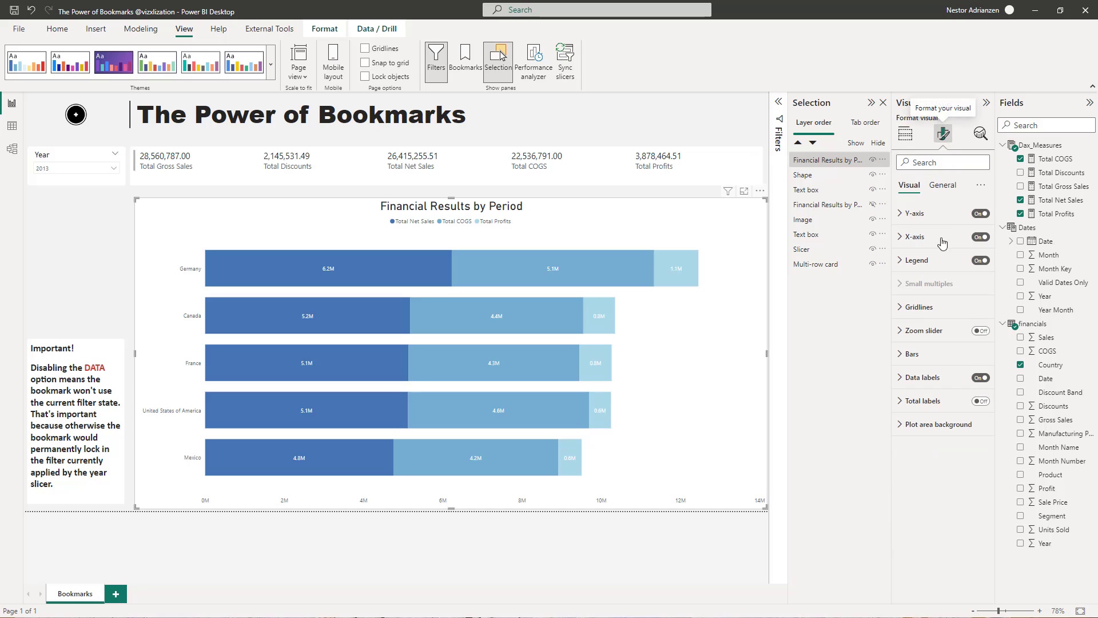
{"action": "left_click", "coordinate": [943, 186]}
{"action": "left_click", "coordinate": [913, 238]}
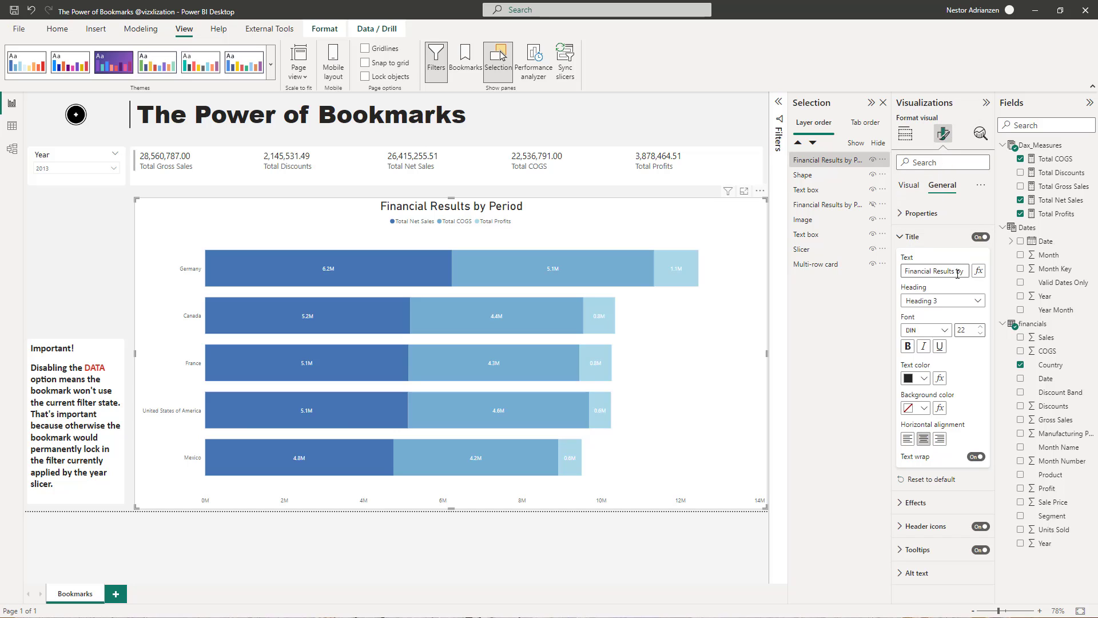
{"action": "left_click", "coordinate": [965, 270]}
{"action": "key", "text": "BackSpace"}
{"action": "key", "text": "BackSpace"}
{"action": "key", "text": "BackSpace"}
{"action": "key", "text": "BackSpace"}
{"action": "key", "text": "BackSpace"}
{"action": "key", "text": "BackSpace"}
{"action": "key", "text": "BackSpace"}
{"action": "type", "text": "Country"}
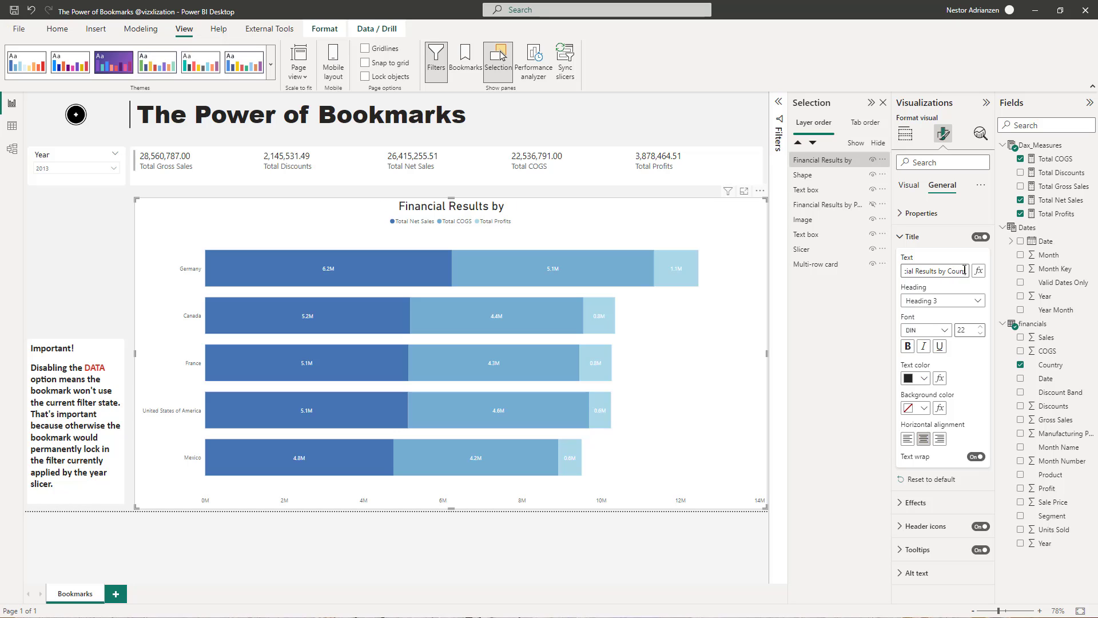
{"action": "left_click", "coordinate": [722, 295]}
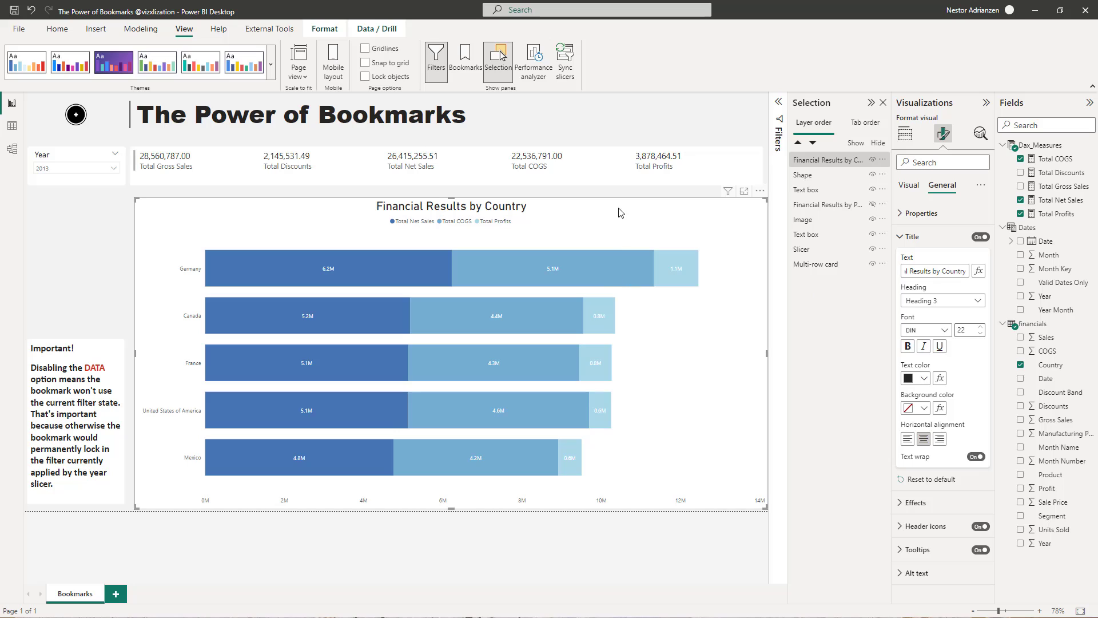
- Move the Financial Results by Country chart to line up with the hidden period chart's position
{"action": "left_click", "coordinate": [832, 160]}
{"action": "left_click_drag", "start_coordinate": [647, 228], "coordinate": [635, 223]}
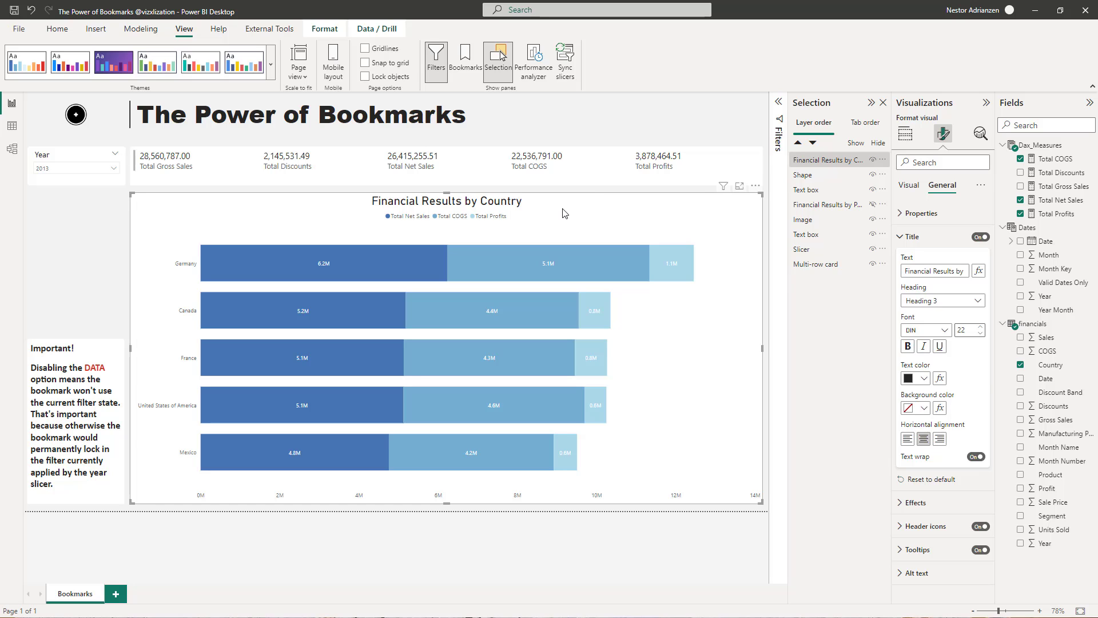
- Duplicate the Financial Results by Country chart and hide the original
{"action": "key", "text": "ctrl+v"}
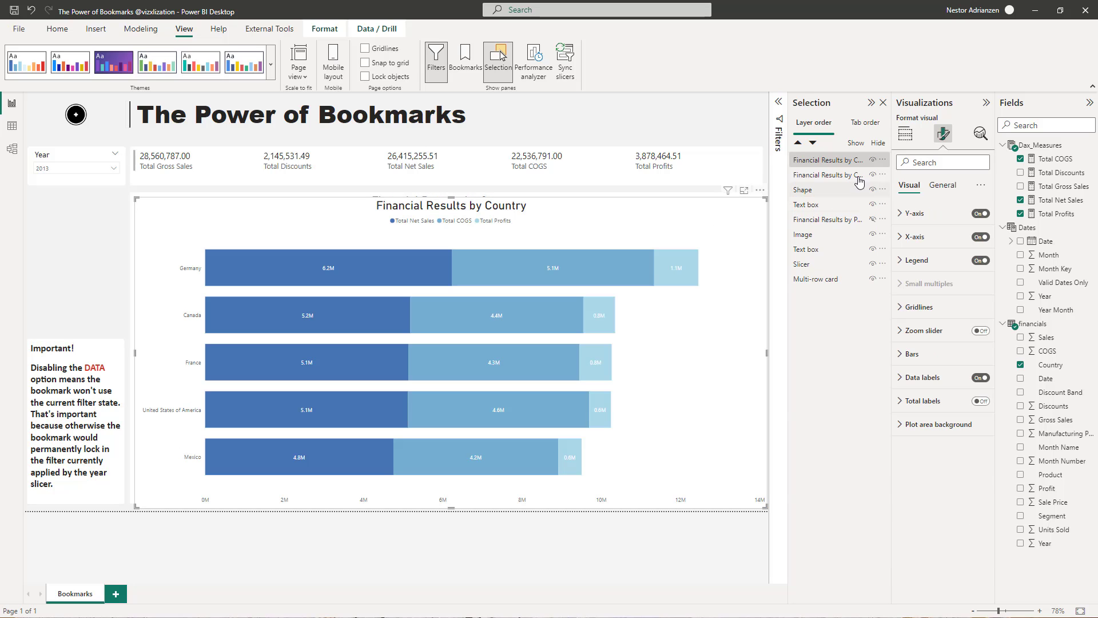
{"action": "left_click", "coordinate": [843, 175]}
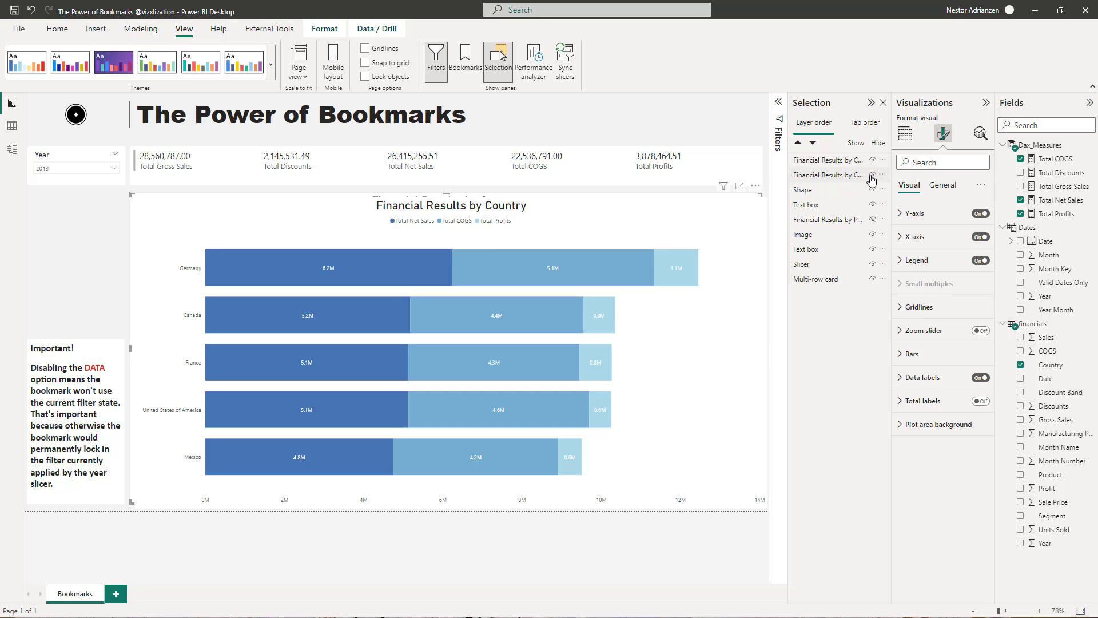
{"action": "left_click", "coordinate": [874, 176]}
{"action": "left_click", "coordinate": [834, 164]}
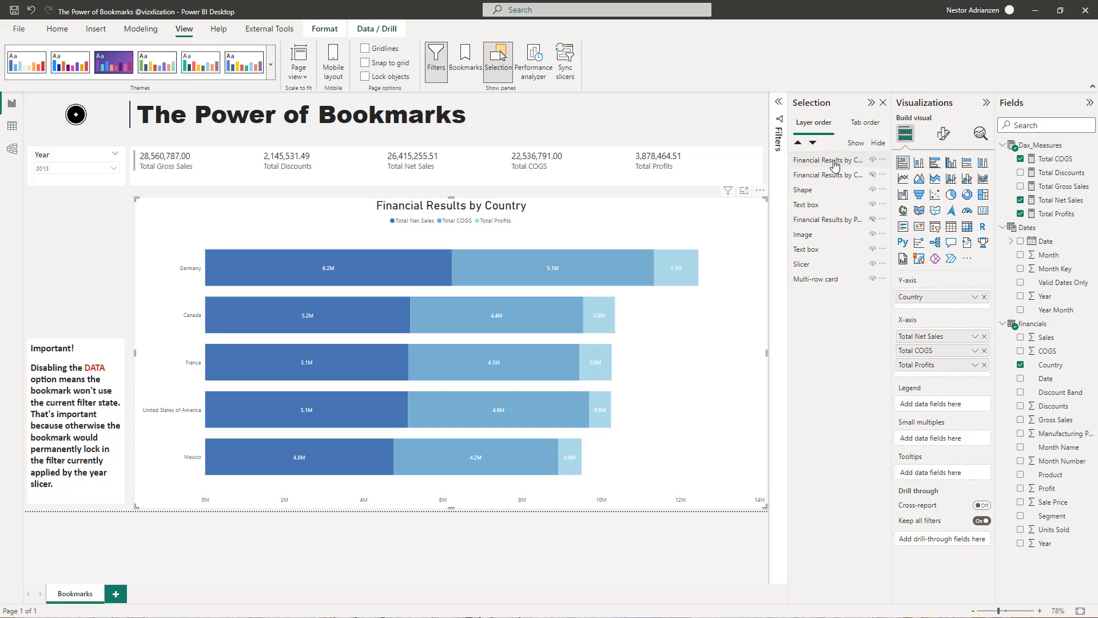
- Align the copied chart with the hidden original's position and replace Country with Product on its Y-axis
{"action": "left_click_drag", "start_coordinate": [463, 218], "coordinate": [460, 218]}
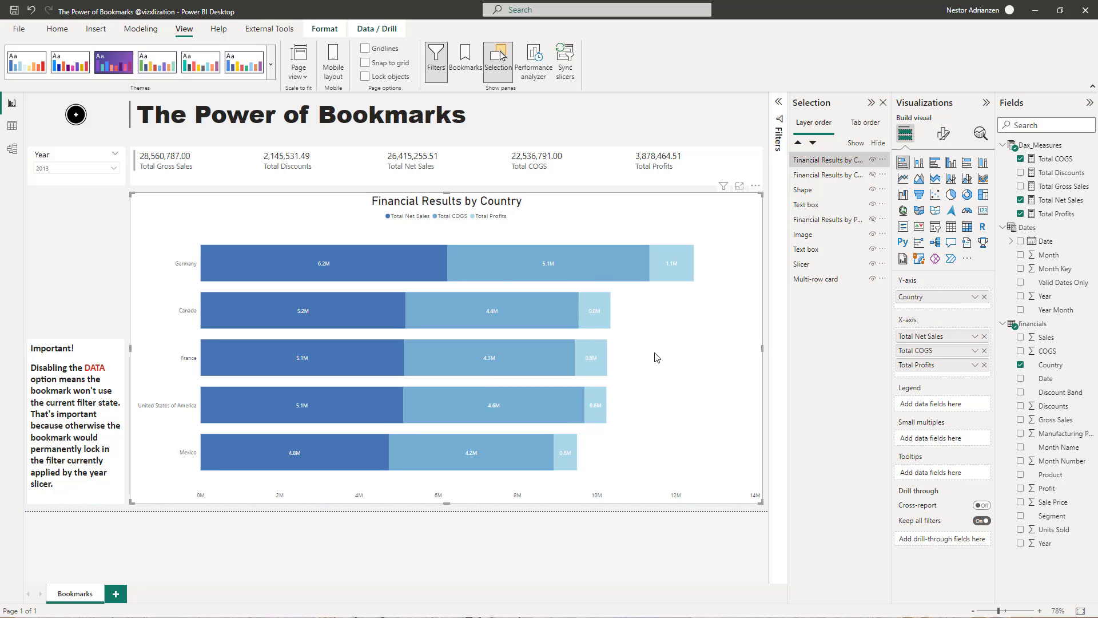
{"action": "left_click", "coordinate": [984, 297]}
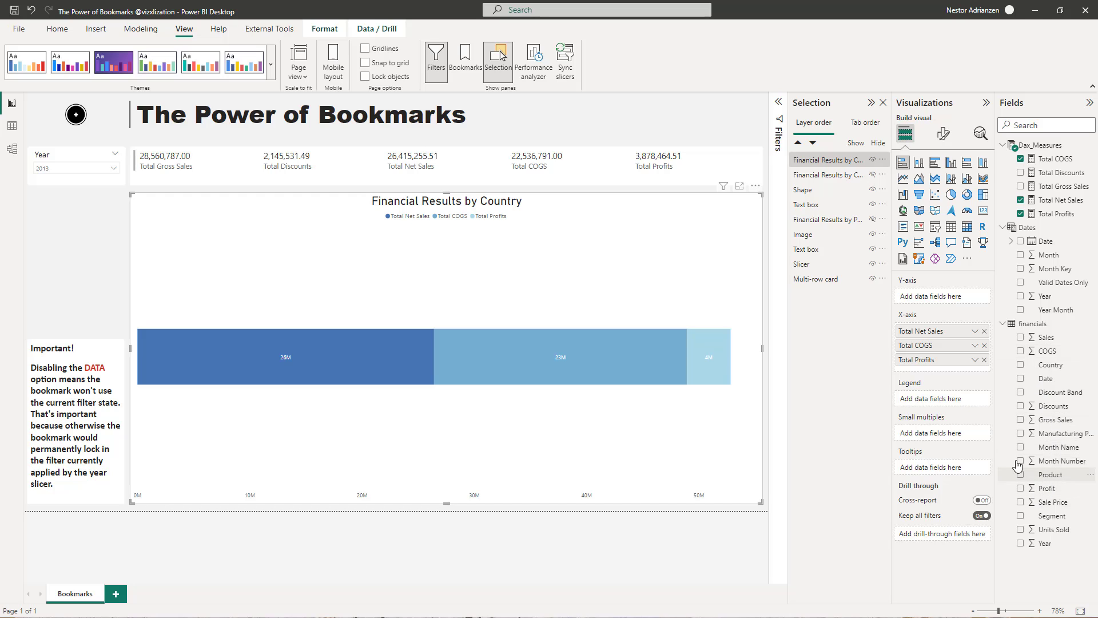
{"action": "left_click_drag", "start_coordinate": [1050, 475], "coordinate": [952, 298]}
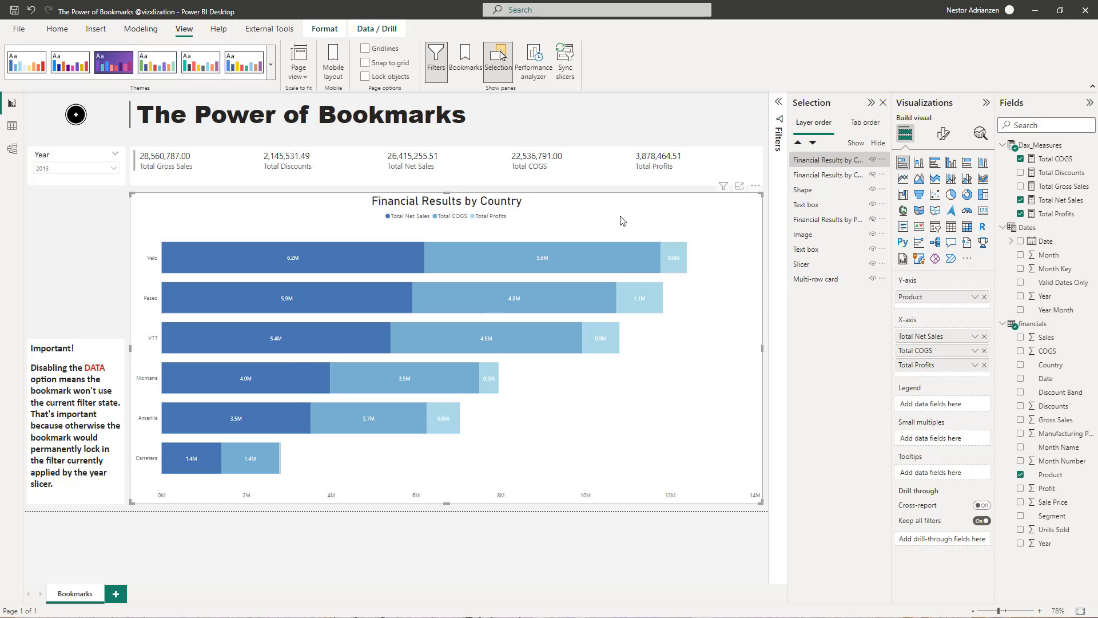
- Change the title of the copied chart to "Financial Results Product"
{"action": "left_click", "coordinate": [943, 134]}
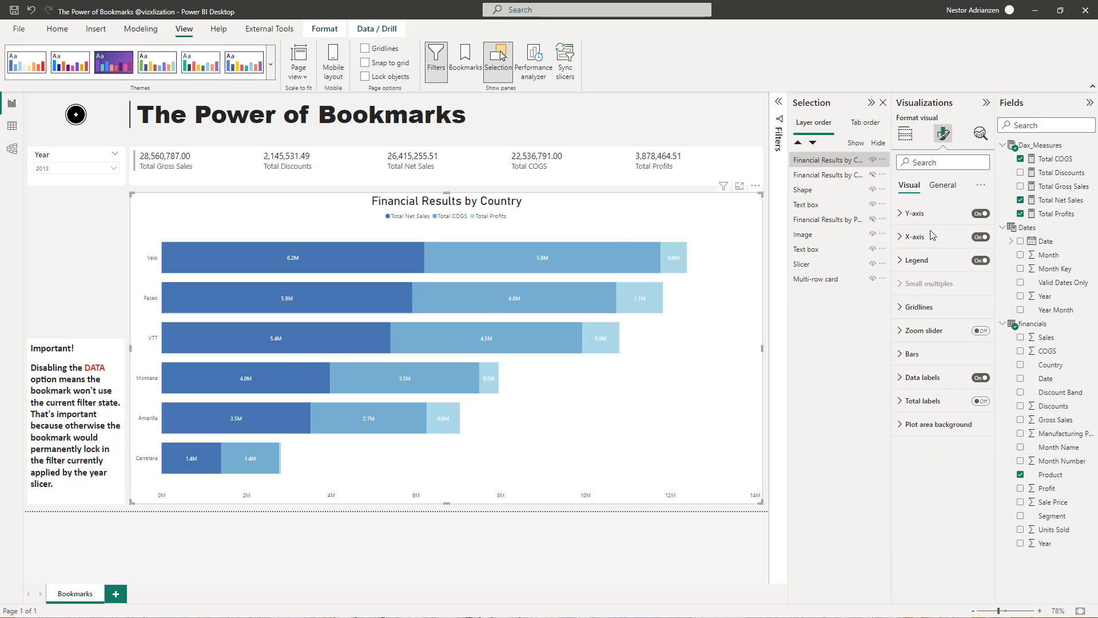
{"action": "left_click", "coordinate": [945, 187]}
{"action": "left_click", "coordinate": [921, 237]}
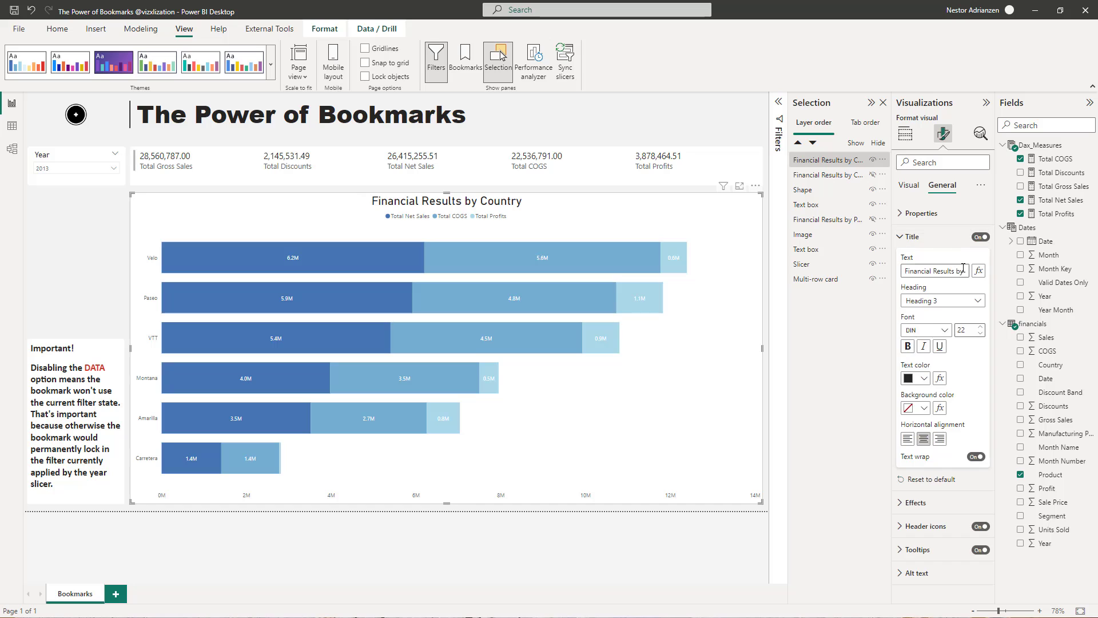
{"action": "left_click", "coordinate": [960, 270]}
{"action": "key", "text": "BackSpace"}
{"action": "key", "text": "BackSpace"}
{"action": "key", "text": "BackSpace"}
{"action": "key", "text": "BackSpace"}
{"action": "key", "text": "BackSpace"}
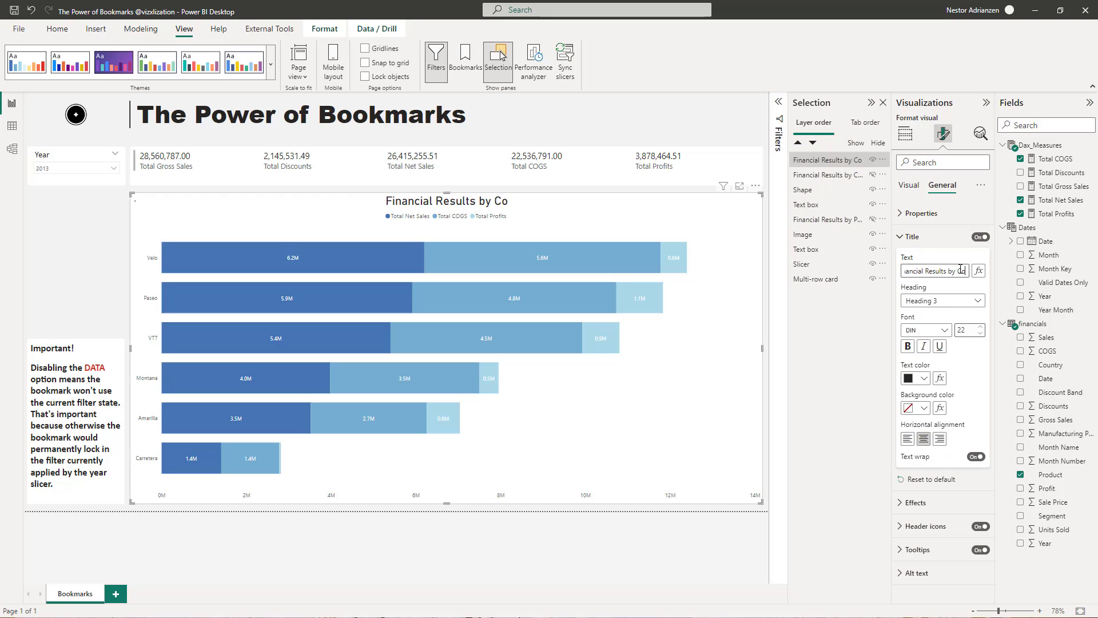
{"action": "key", "text": "BackSpace"}
{"action": "key", "text": "BackSpace"}
{"action": "key", "text": "BackSpace"}
{"action": "key", "text": "BackSpace"}
{"action": "key", "text": "BackSpace"}
{"action": "key", "text": "BackSpace"}
{"action": "type", "text": "Product"}
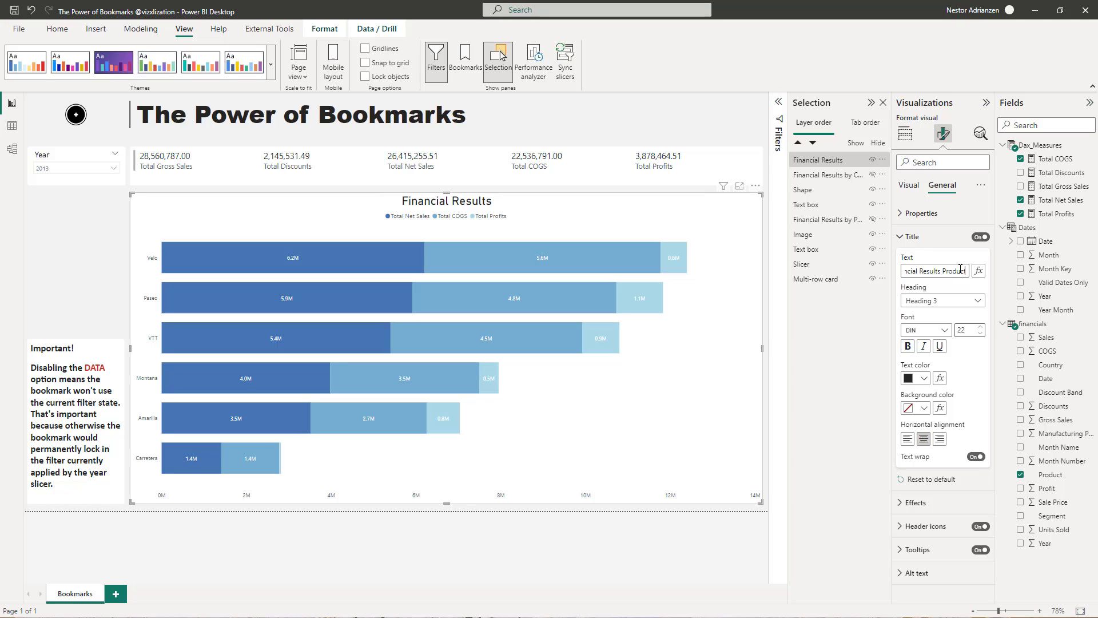
{"action": "key", "text": "Return"}
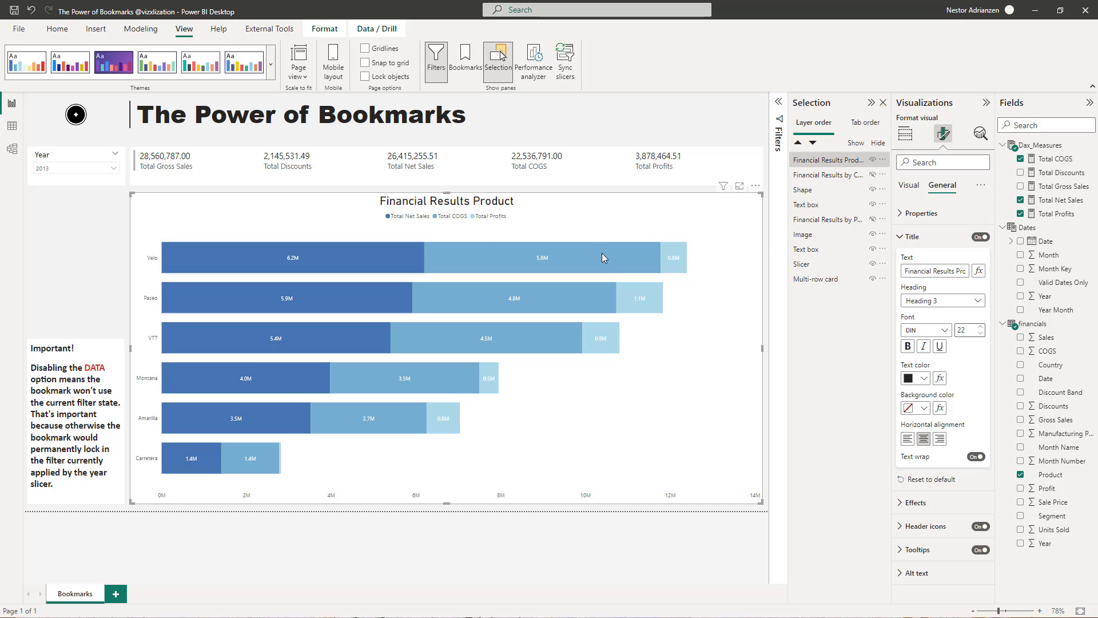
- Duplicate the Financial Results Product chart and hide the original
{"action": "mouse_move", "coordinate": [602, 258]}
{"action": "key", "text": "ctrl+c"}
{"action": "key", "text": "ctrl+v"}
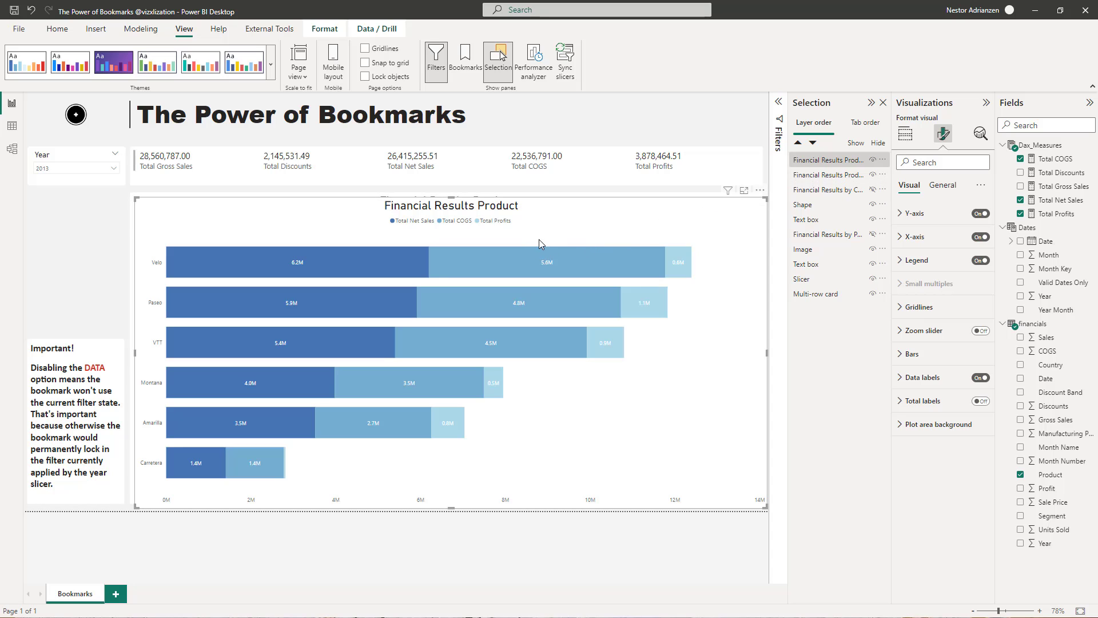
{"action": "left_click", "coordinate": [839, 178]}
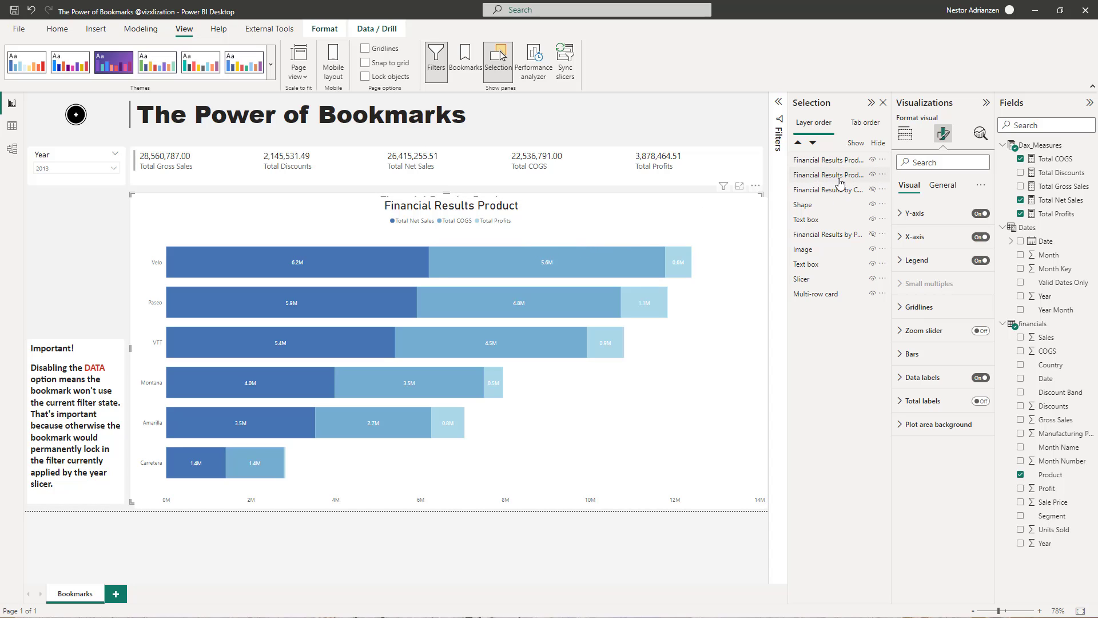
{"action": "left_click", "coordinate": [875, 179]}
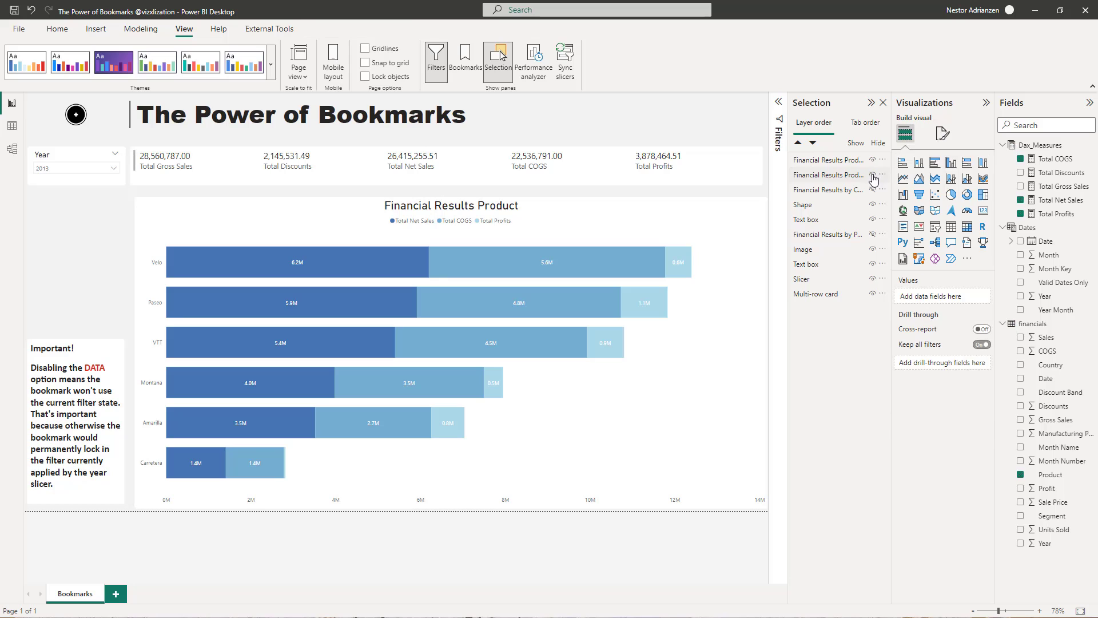
- Line up the new copy with the hidden product chart and replace Product with Segment on its Y-axis
{"action": "left_click", "coordinate": [567, 227]}
{"action": "left_click_drag", "start_coordinate": [565, 226], "coordinate": [571, 230]}
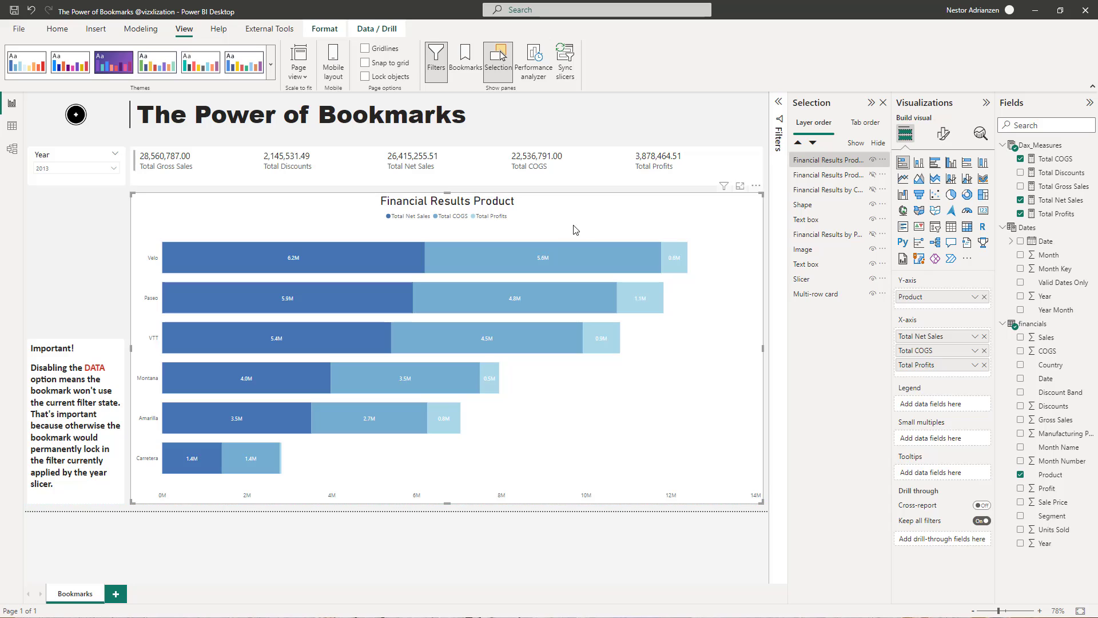
{"action": "left_click", "coordinate": [984, 298]}
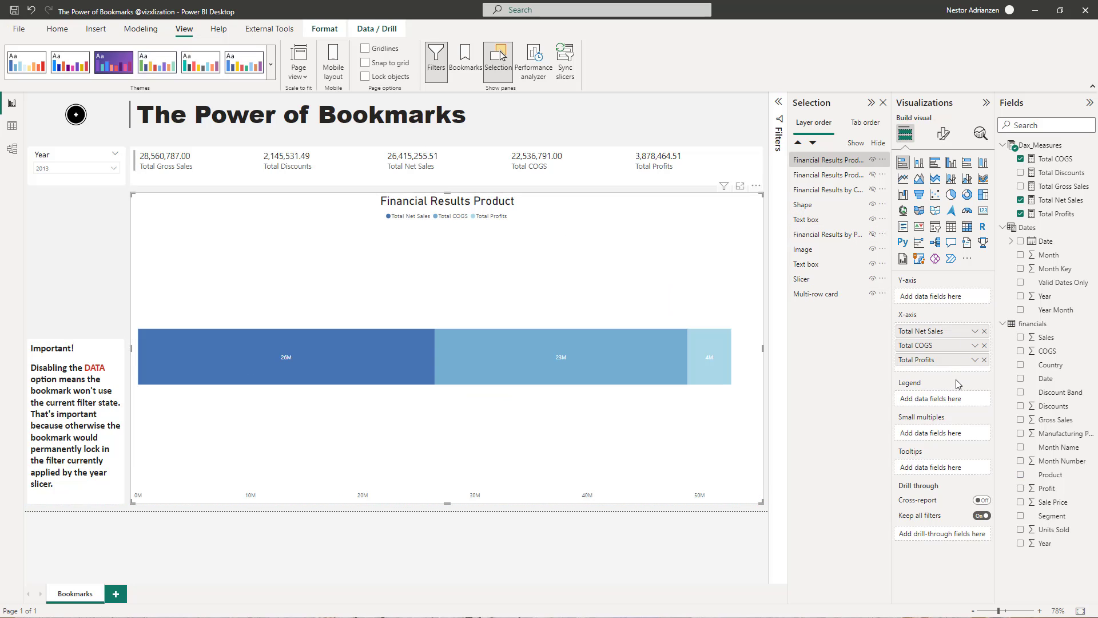
{"action": "left_click_drag", "start_coordinate": [1045, 516], "coordinate": [944, 299]}
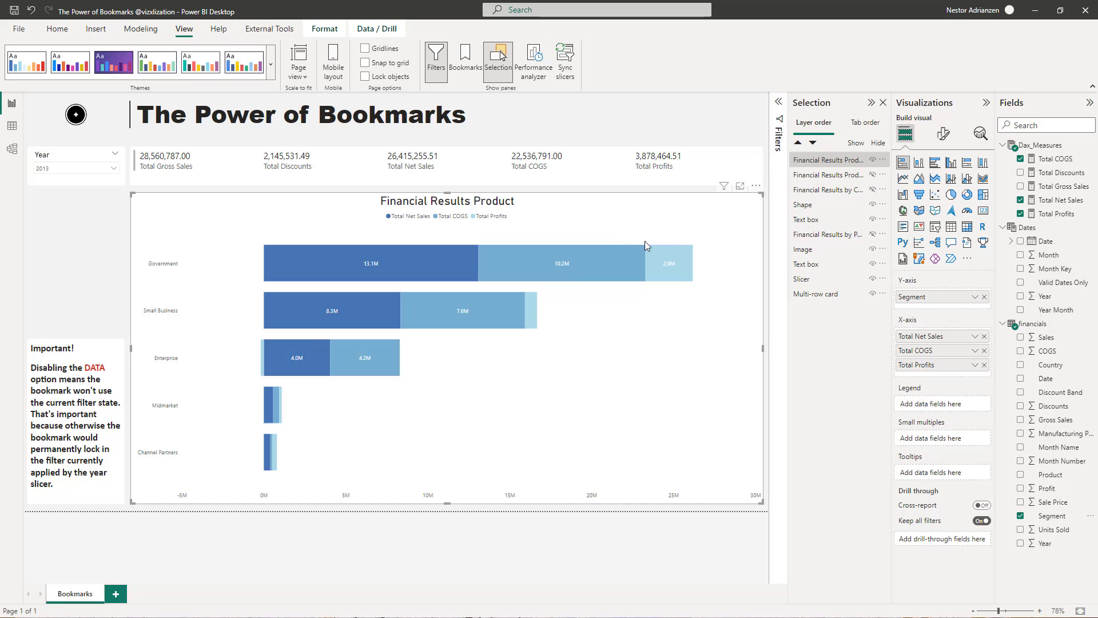
- Change the segment chart's title to "Financial Results by Segment"
{"action": "left_click", "coordinate": [944, 135]}
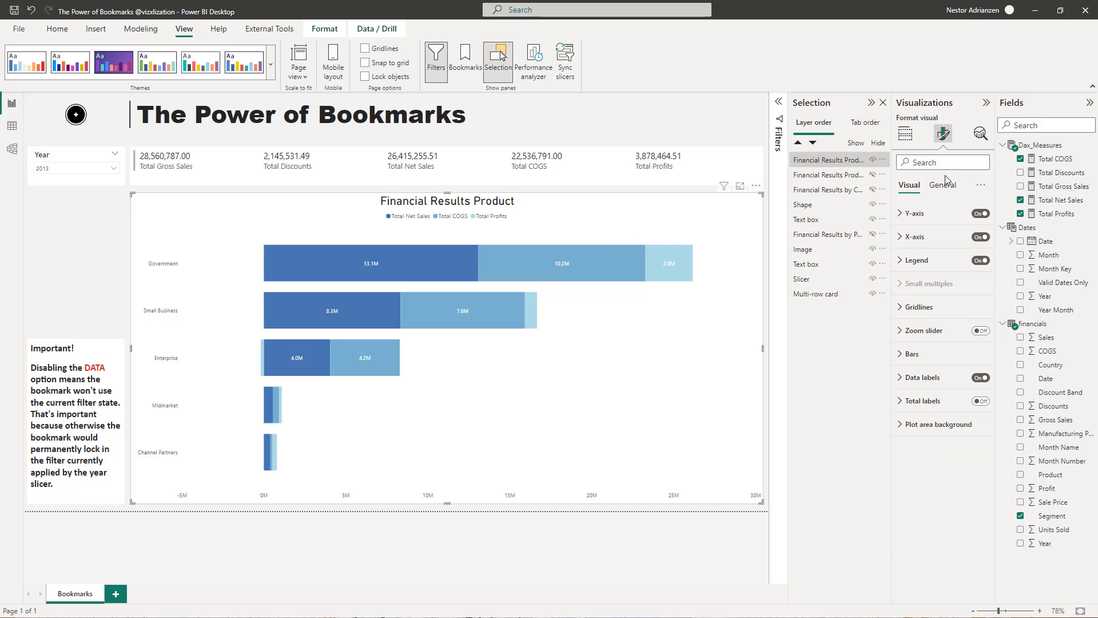
{"action": "left_click", "coordinate": [943, 185]}
{"action": "left_click", "coordinate": [913, 237]}
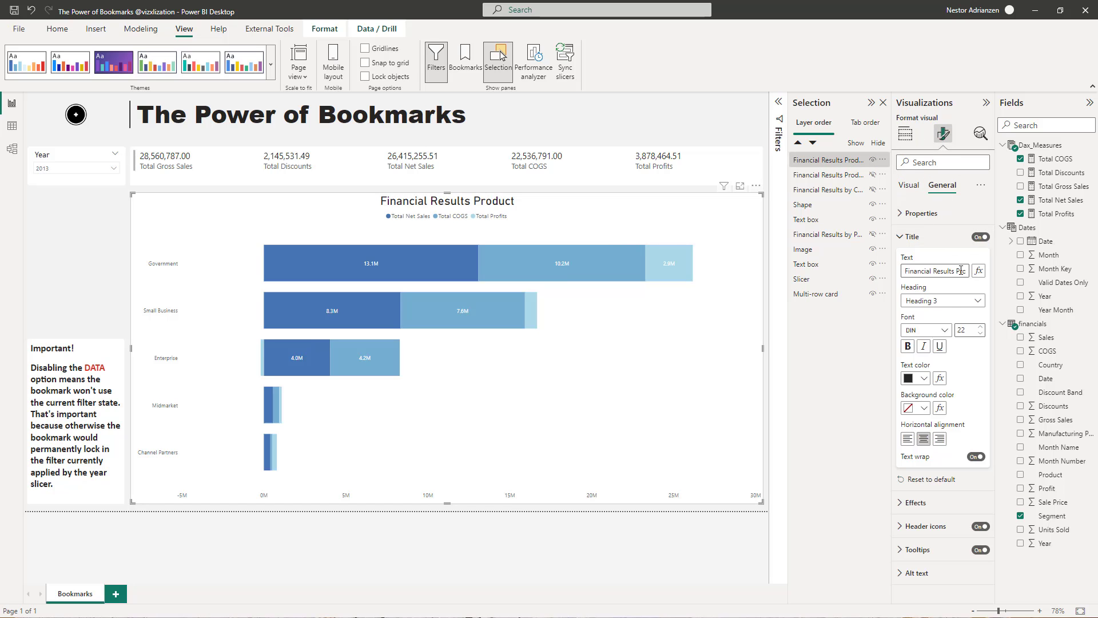
{"action": "left_click", "coordinate": [962, 271]}
{"action": "type", "text": "by"}
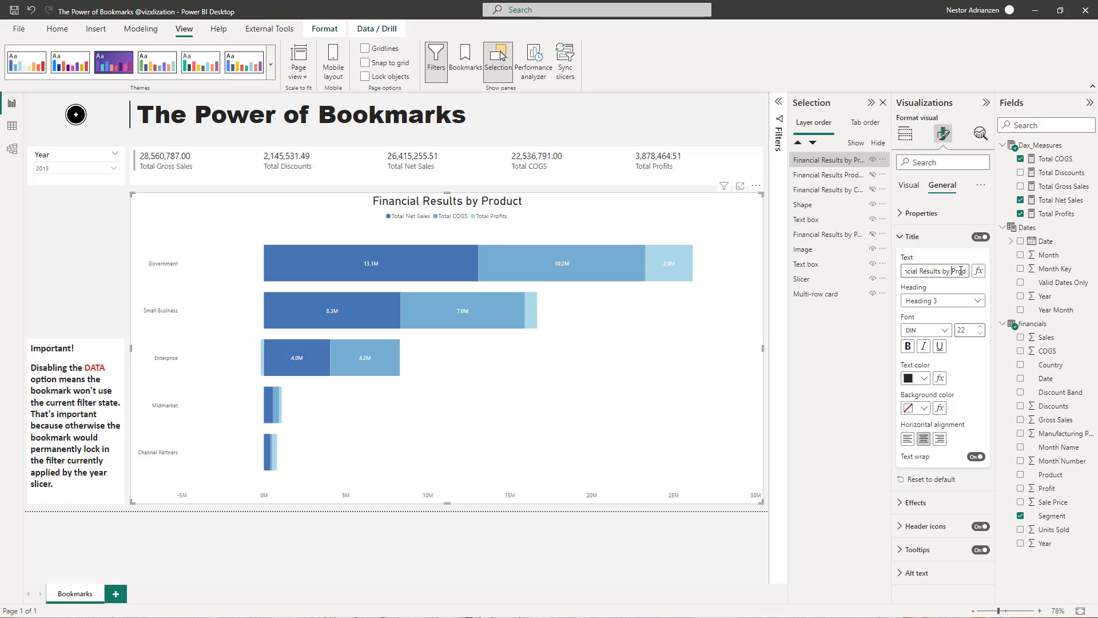
{"action": "double_click", "coordinate": [961, 271]}
{"action": "type", "text": "Segment"}
{"action": "key", "text": "Escape"}
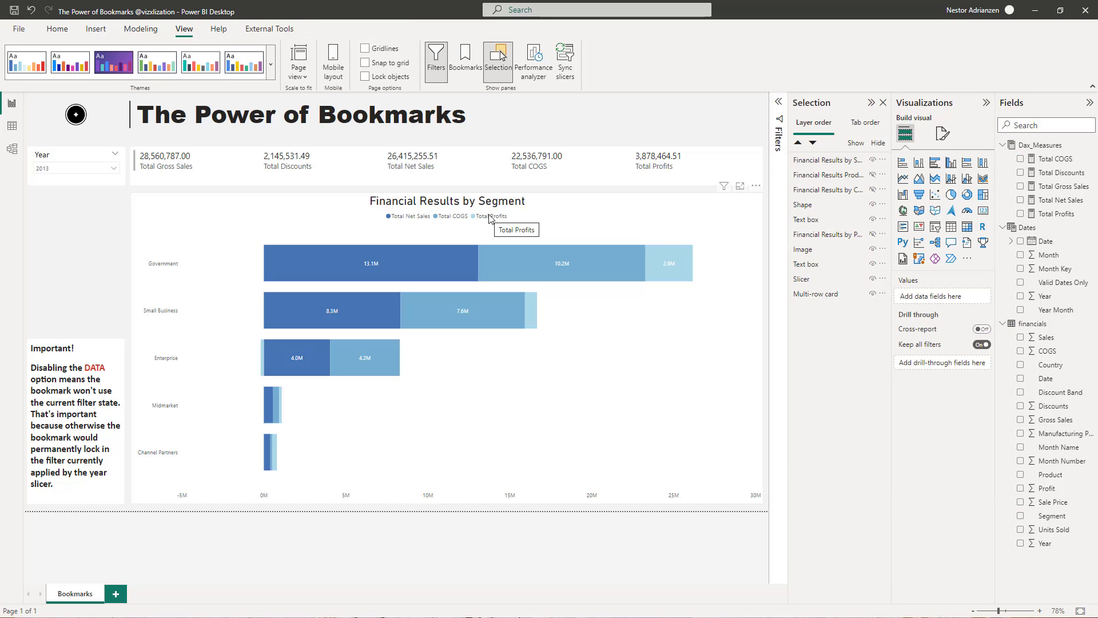
- Hide the Financial Results by Segment chart and show the Financial Results Product chart
{"action": "left_click", "coordinate": [873, 160]}
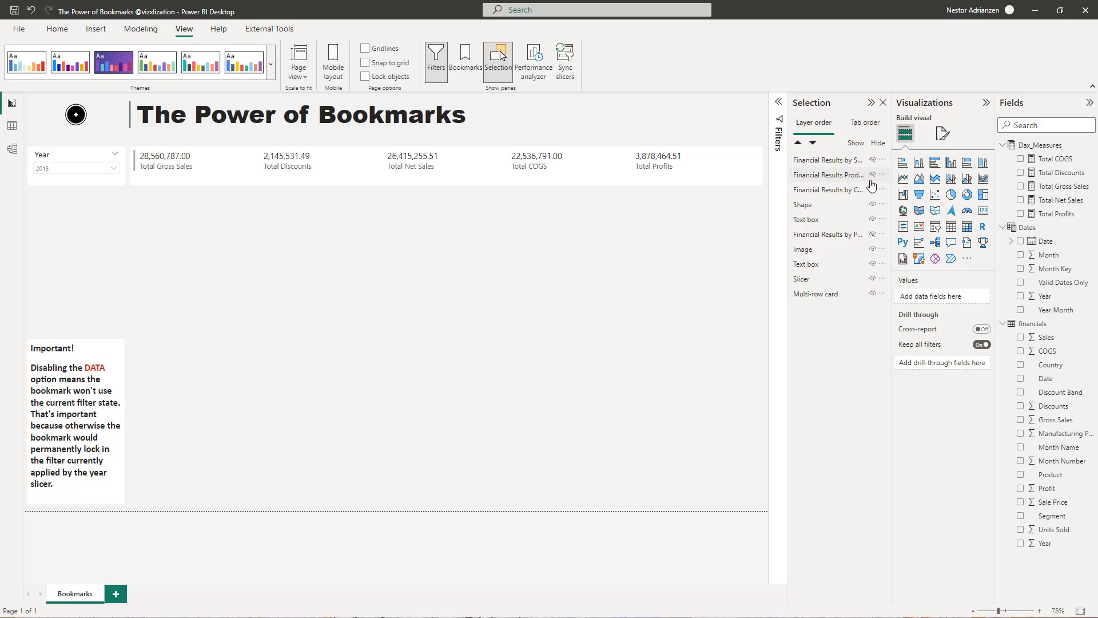
{"action": "left_click", "coordinate": [846, 175]}
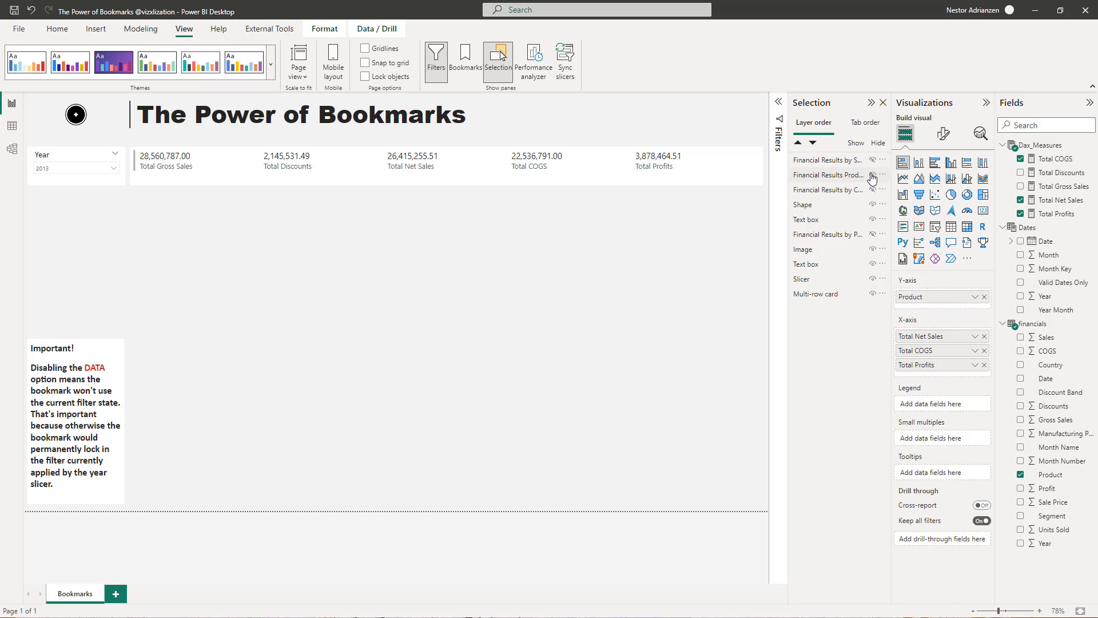
{"action": "left_click", "coordinate": [873, 175]}
{"action": "left_click", "coordinate": [867, 176]}
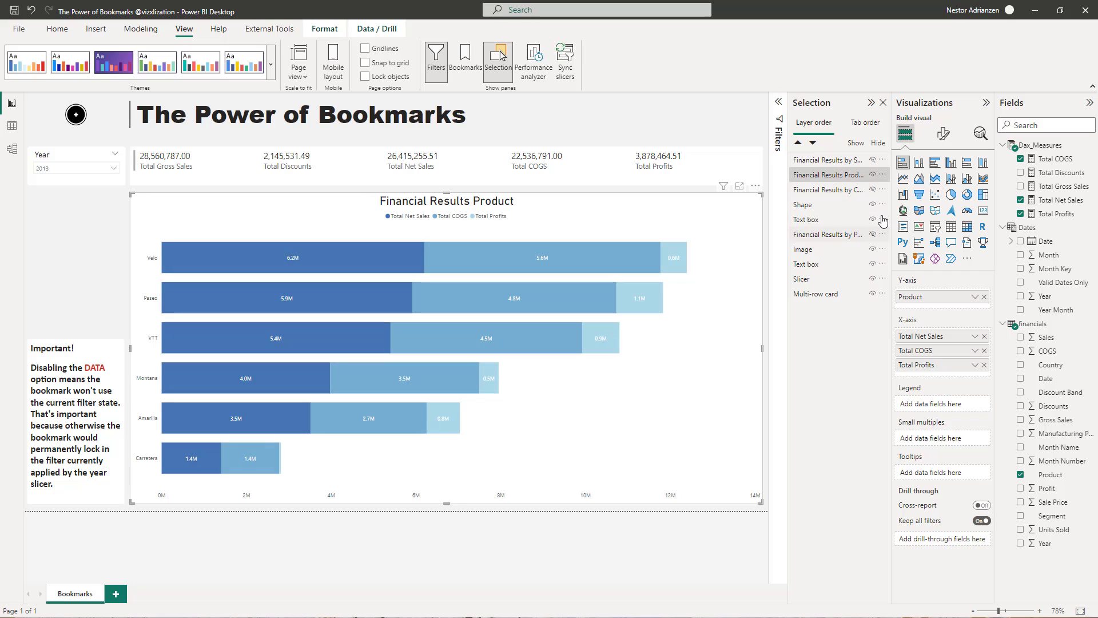
- Correct the product chart's title to "Financial Results by Product"
{"action": "left_click", "coordinate": [944, 137]}
{"action": "left_click", "coordinate": [942, 185]}
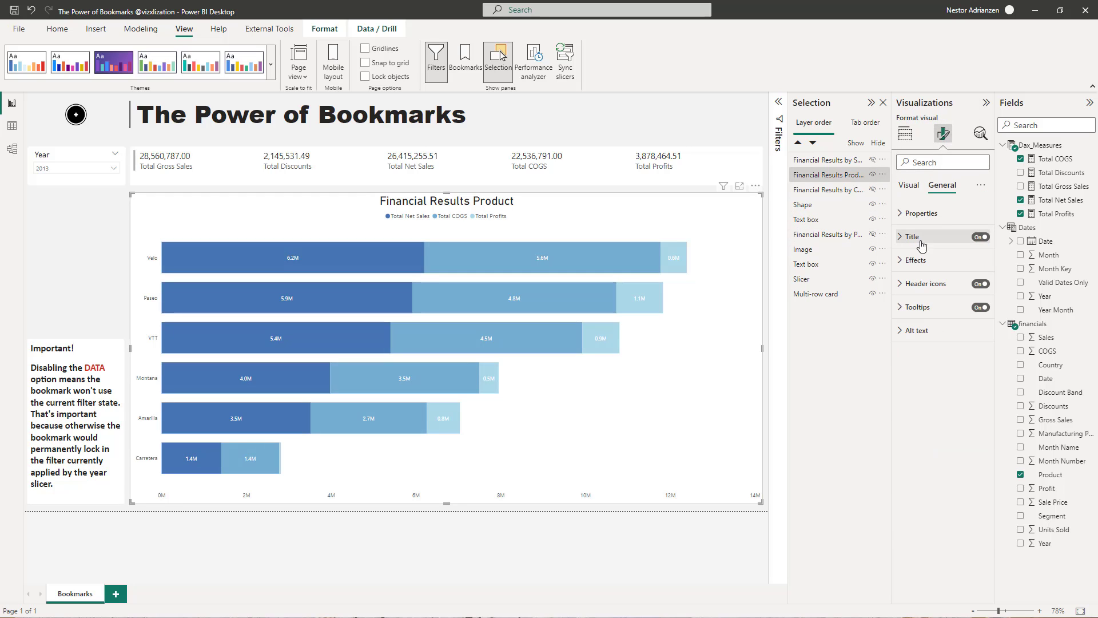
{"action": "left_click", "coordinate": [940, 237]}
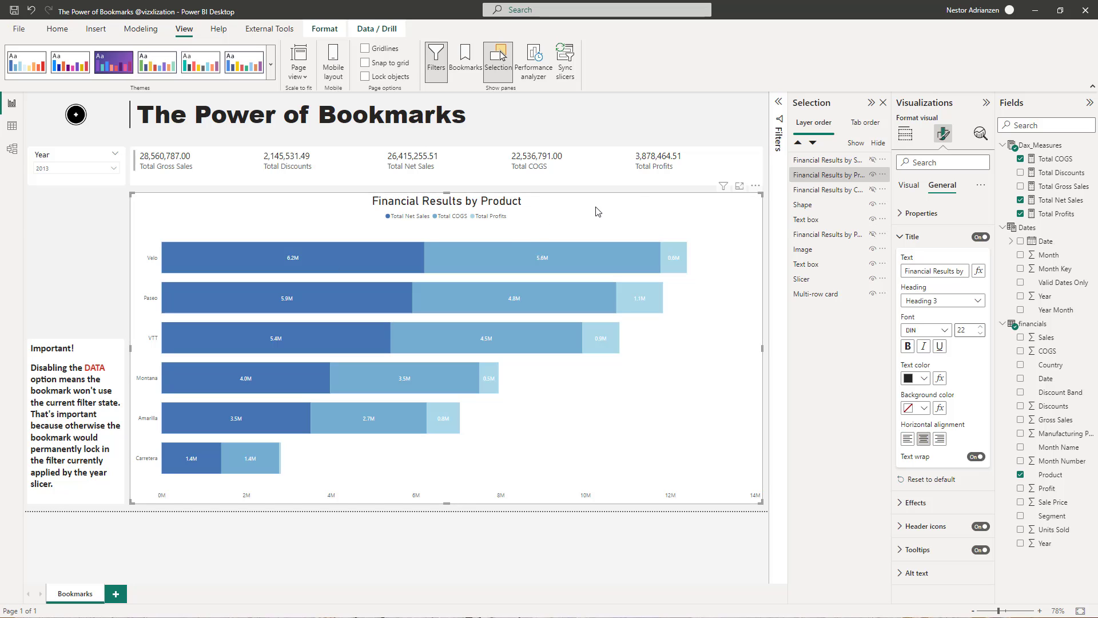
- Hide the product and country charts and show the Financial Results by Period chart
{"action": "left_click", "coordinate": [874, 175]}
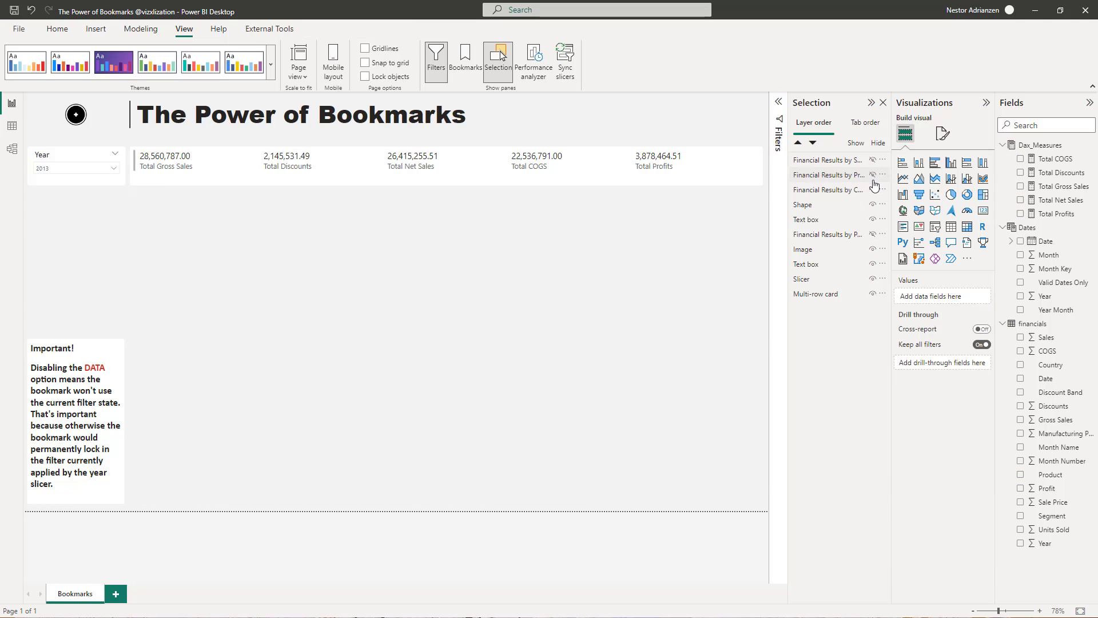
{"action": "left_click", "coordinate": [873, 191]}
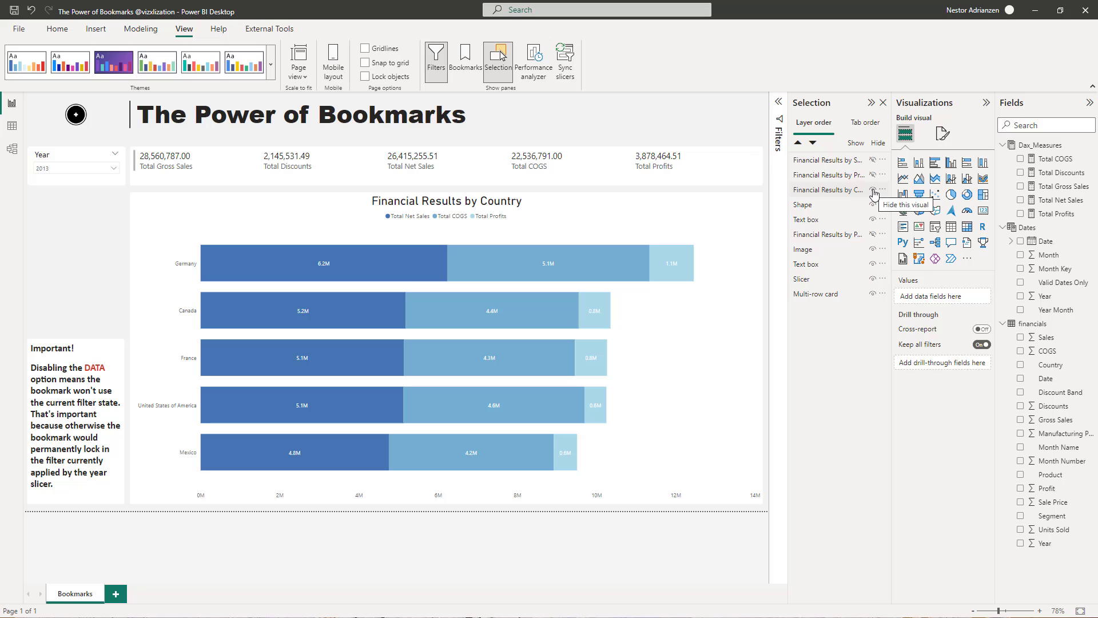
{"action": "left_click", "coordinate": [873, 191]}
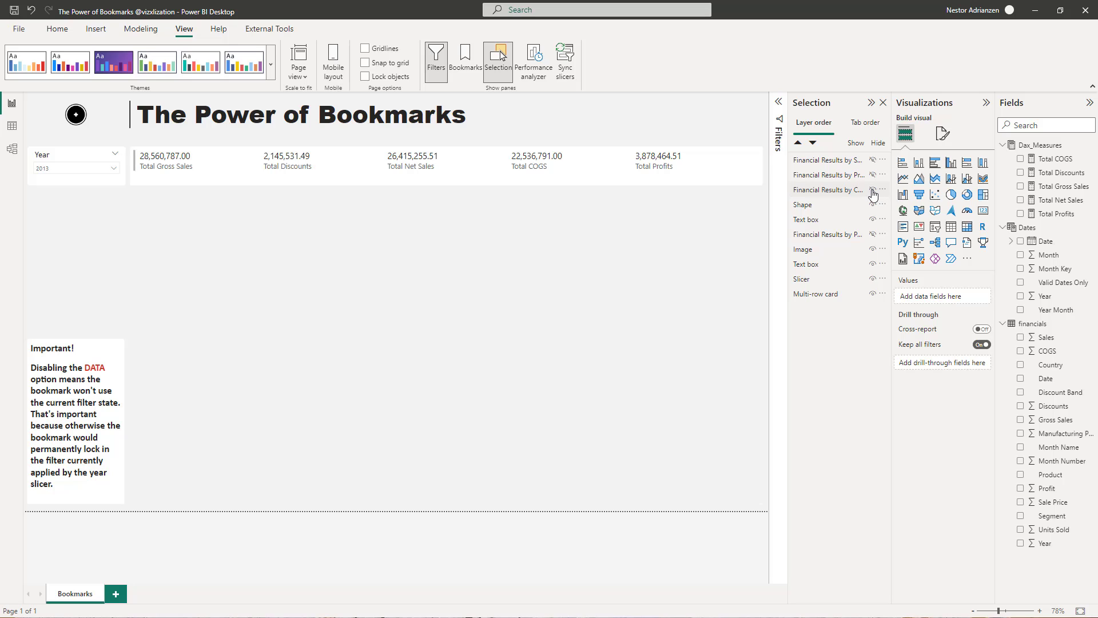
{"action": "left_click", "coordinate": [873, 234]}
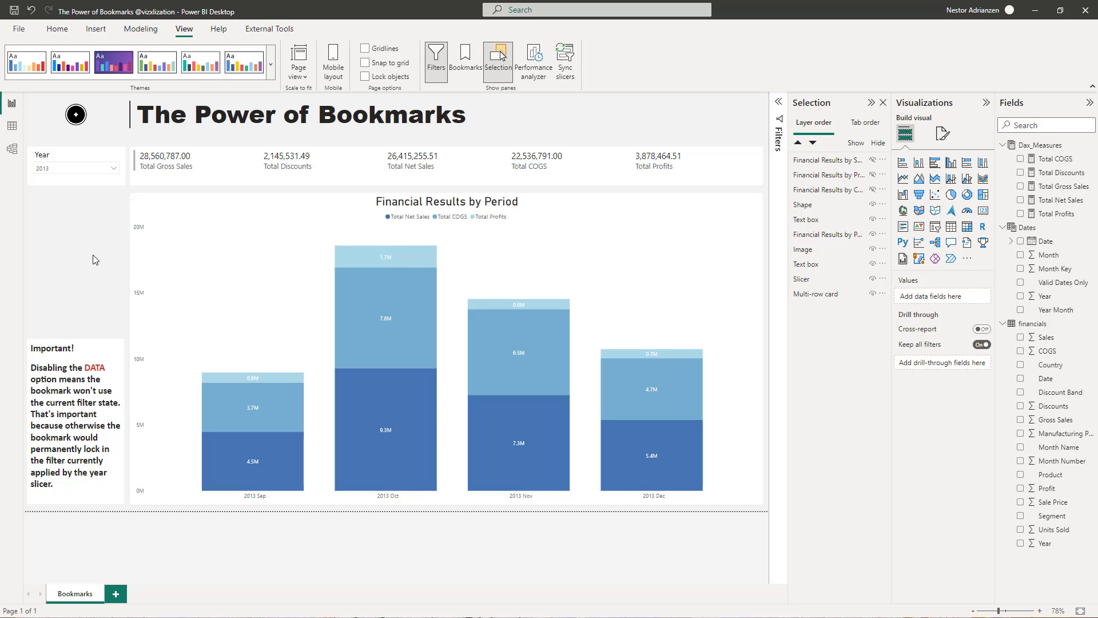
- Insert a blank button and place it below the Year slicer, about as wide as the slicer
{"action": "left_click", "coordinate": [57, 28]}
{"action": "left_click", "coordinate": [96, 30]}
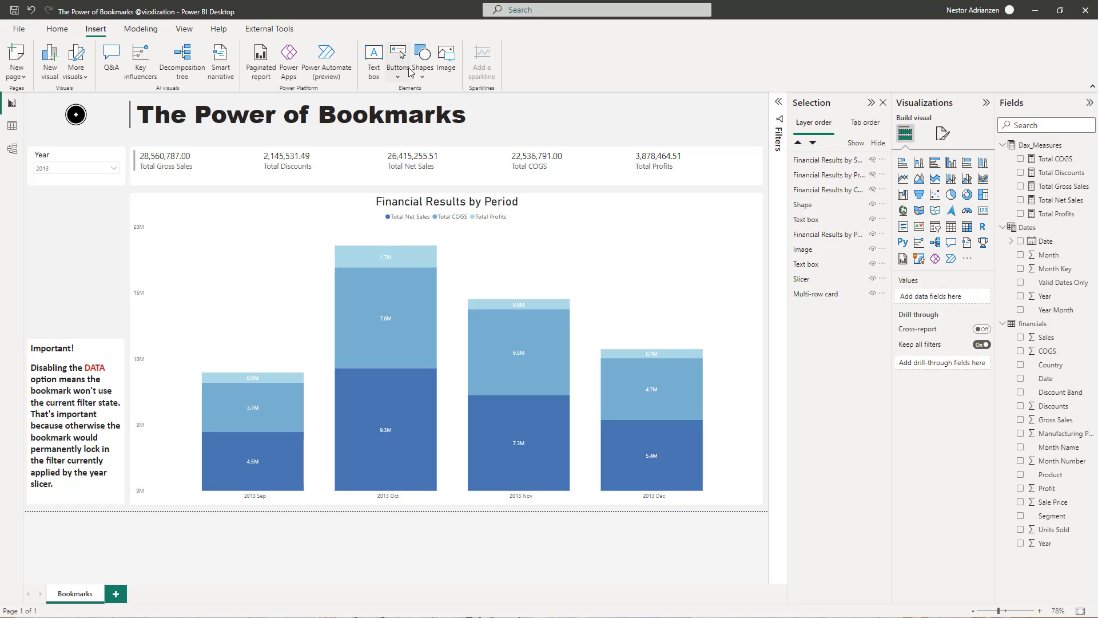
{"action": "left_click", "coordinate": [402, 77]}
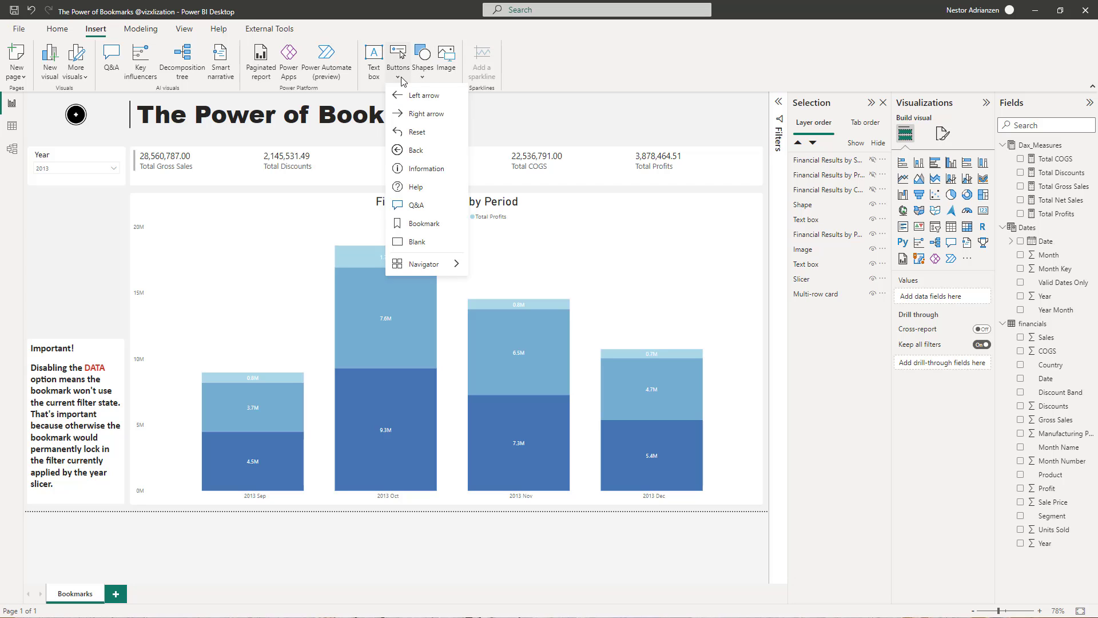
{"action": "left_click", "coordinate": [428, 243]}
{"action": "left_click_drag", "start_coordinate": [52, 101], "coordinate": [121, 223]}
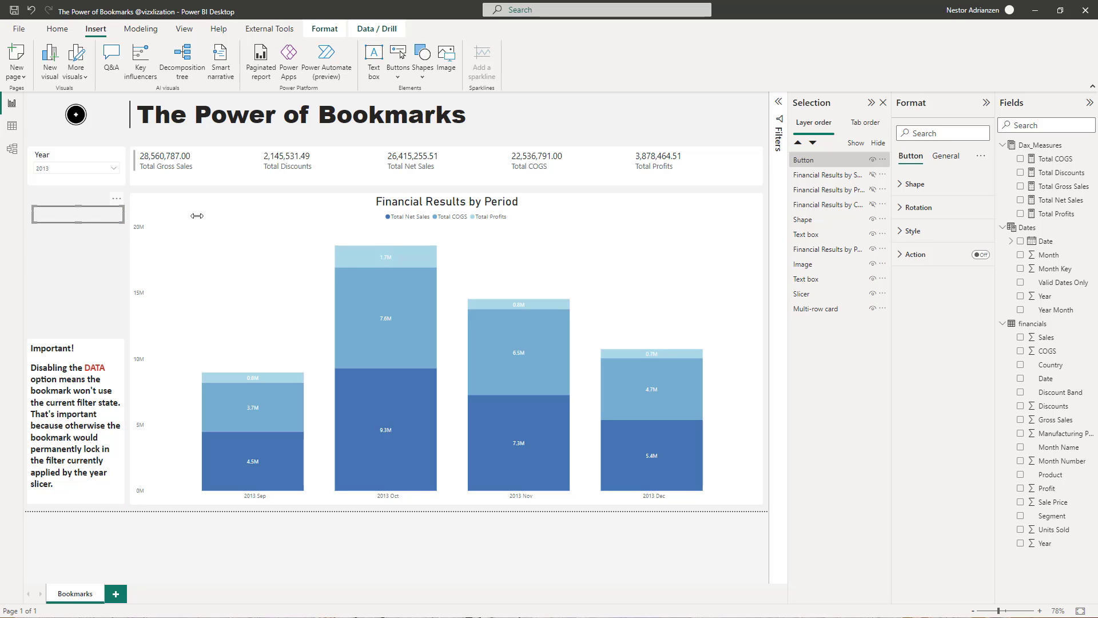
- Turn on the blank button's background and make it white with 0% transparency
{"action": "left_click", "coordinate": [944, 162]}
{"action": "left_click", "coordinate": [926, 235]}
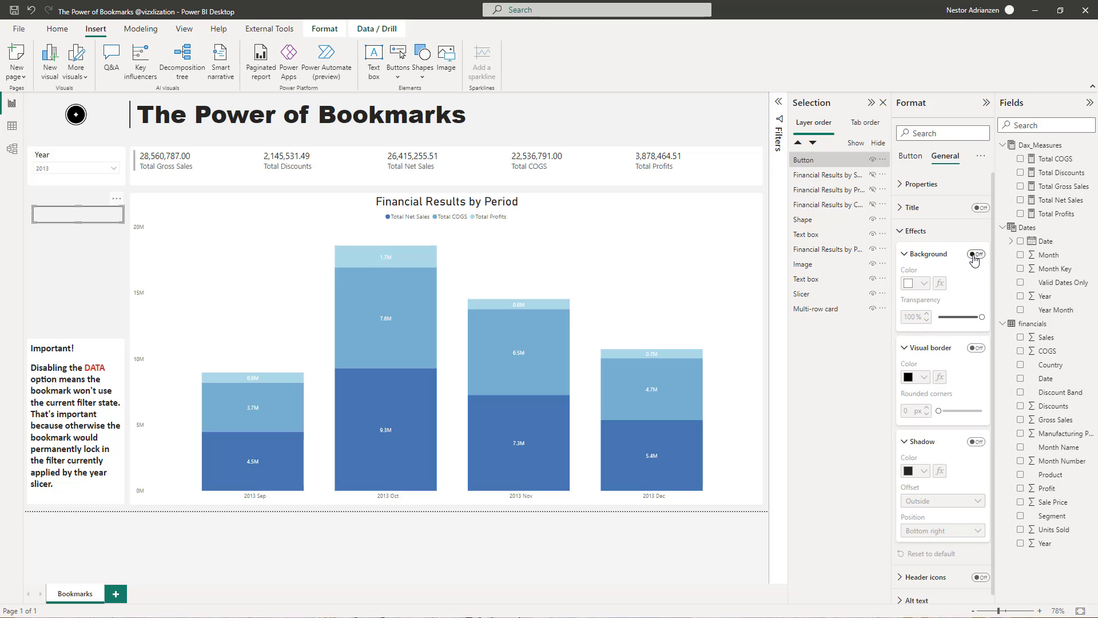
{"action": "left_click", "coordinate": [977, 254]}
{"action": "left_click", "coordinate": [923, 283]}
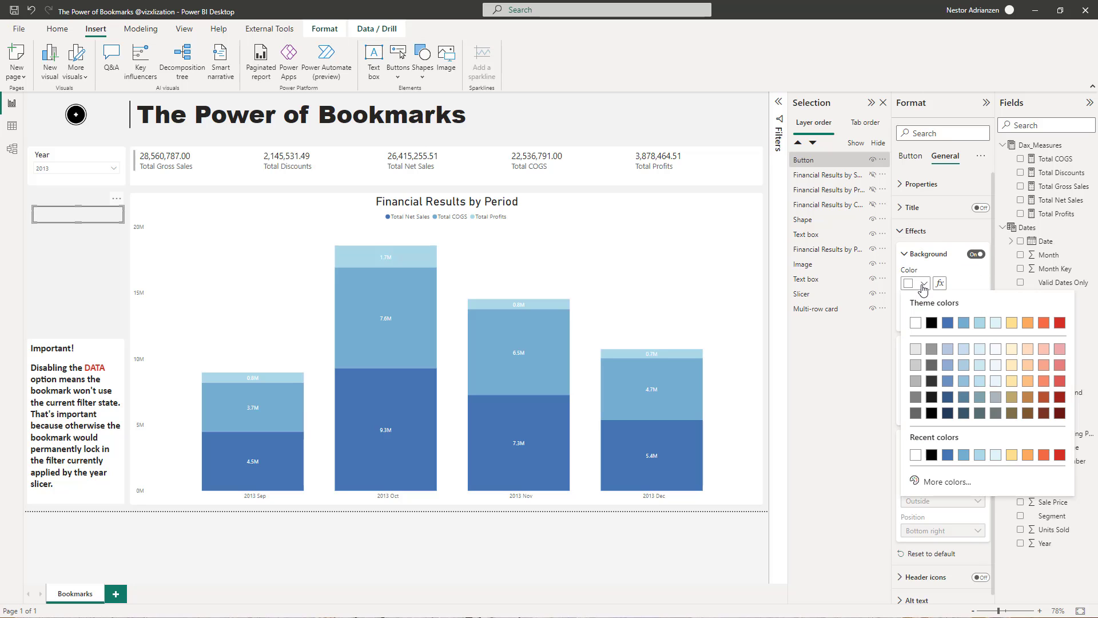
{"action": "left_click", "coordinate": [917, 329]}
{"action": "left_click_drag", "start_coordinate": [980, 316], "coordinate": [939, 318]}
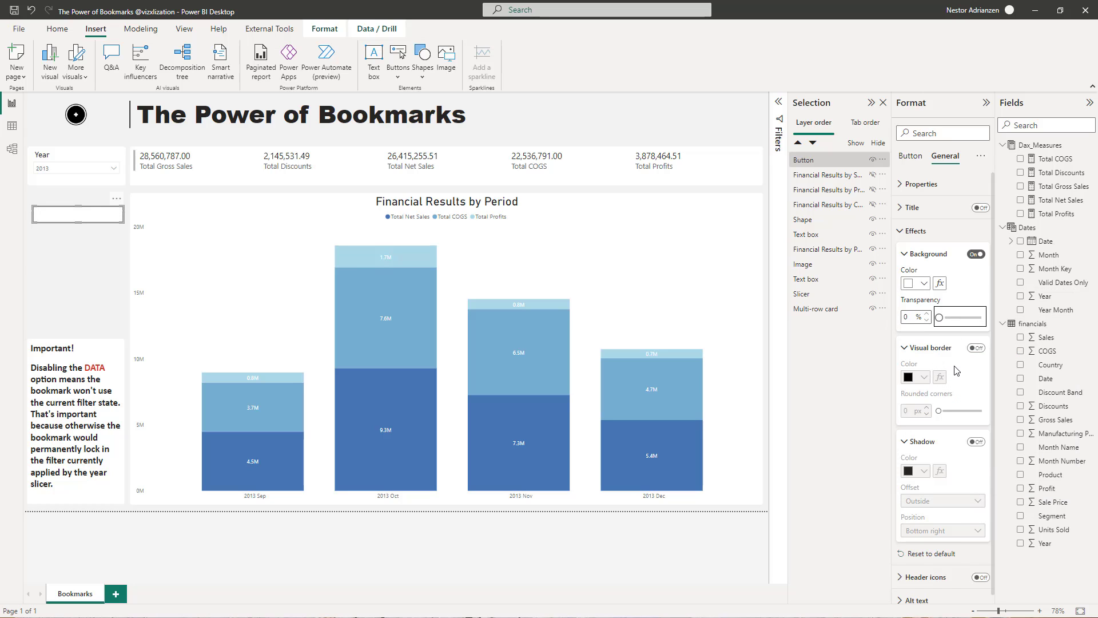
{"action": "scroll", "coordinate": [956, 371], "scroll_direction": "down", "scroll_amount": 1}
{"action": "left_click", "coordinate": [915, 222]}
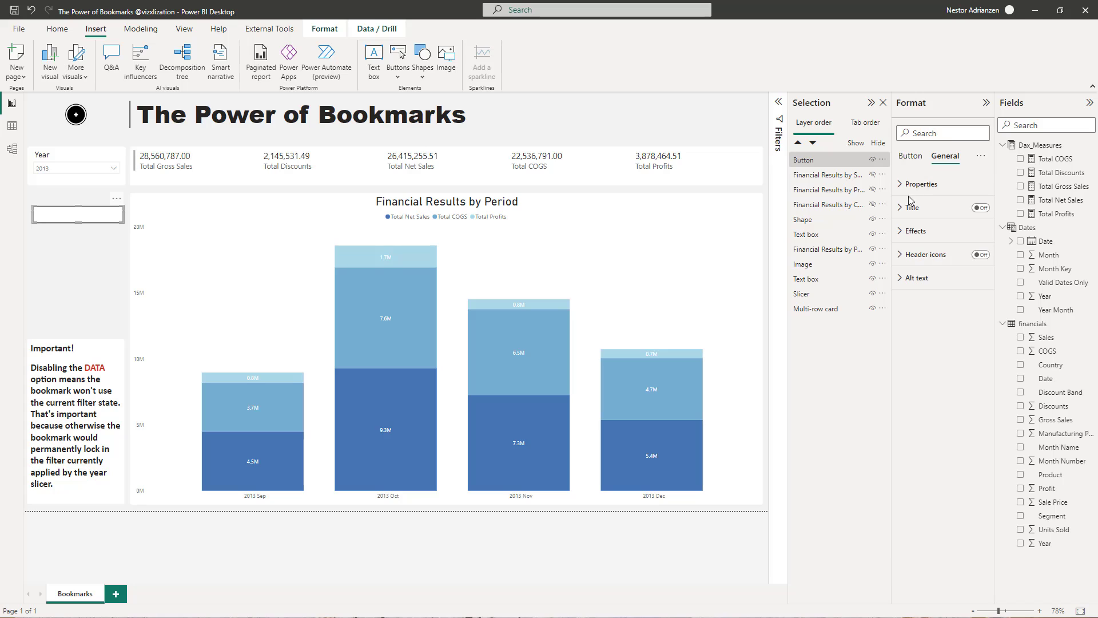
- Turn on the button's text, enter "Financial Results by Period" and set its font size to 12
{"action": "left_click", "coordinate": [911, 158]}
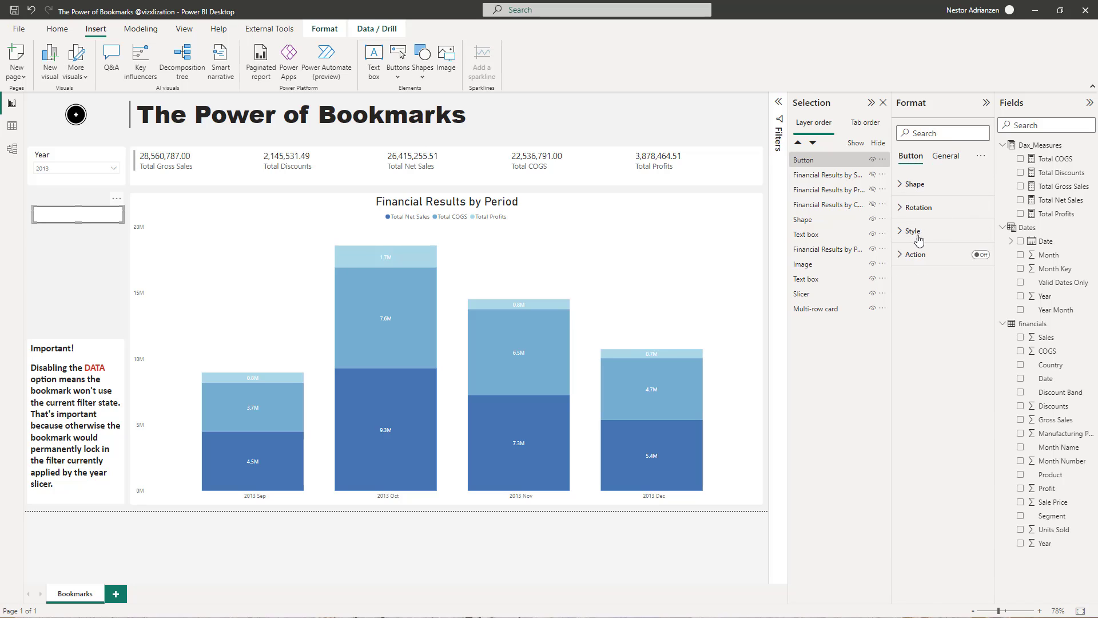
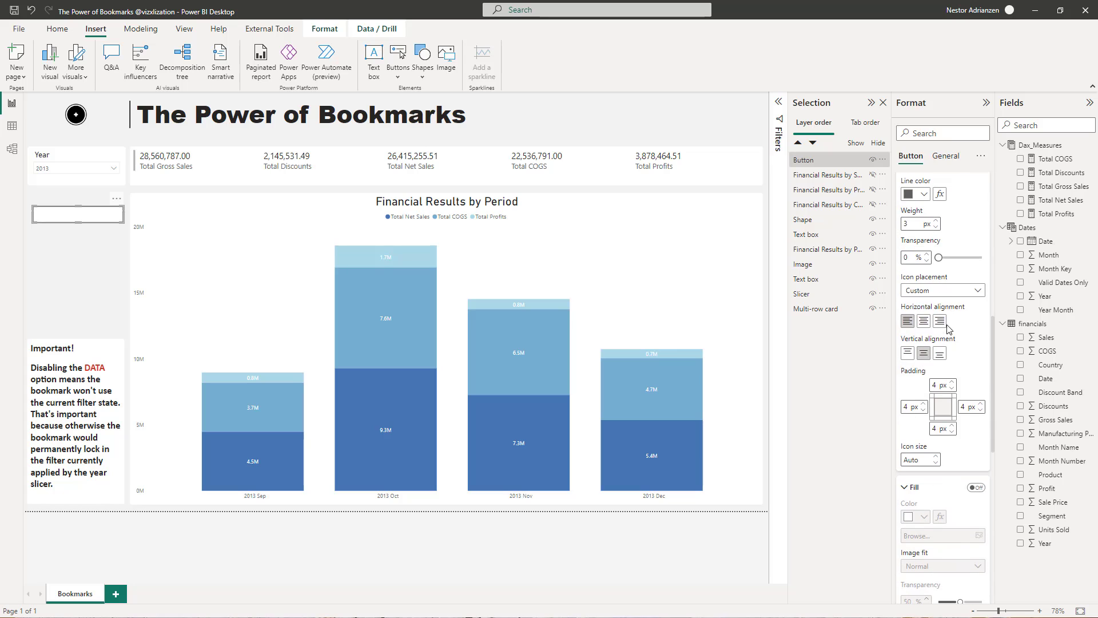
{"action": "scroll", "coordinate": [952, 307], "scroll_direction": "up", "scroll_amount": 5}
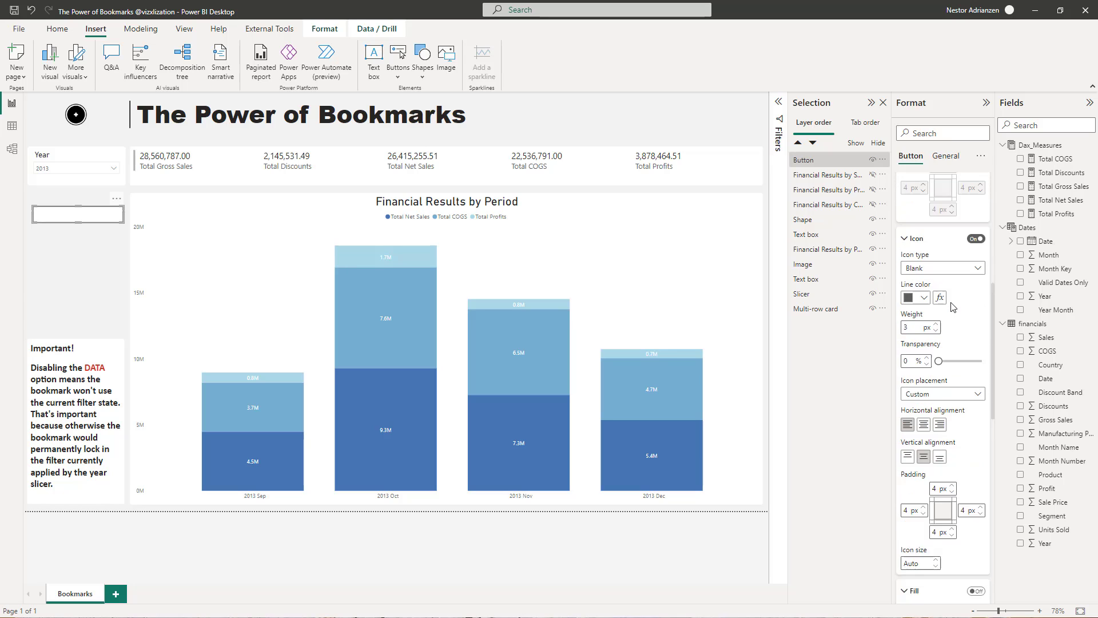
{"action": "scroll", "coordinate": [952, 307], "scroll_direction": "up", "scroll_amount": 2}
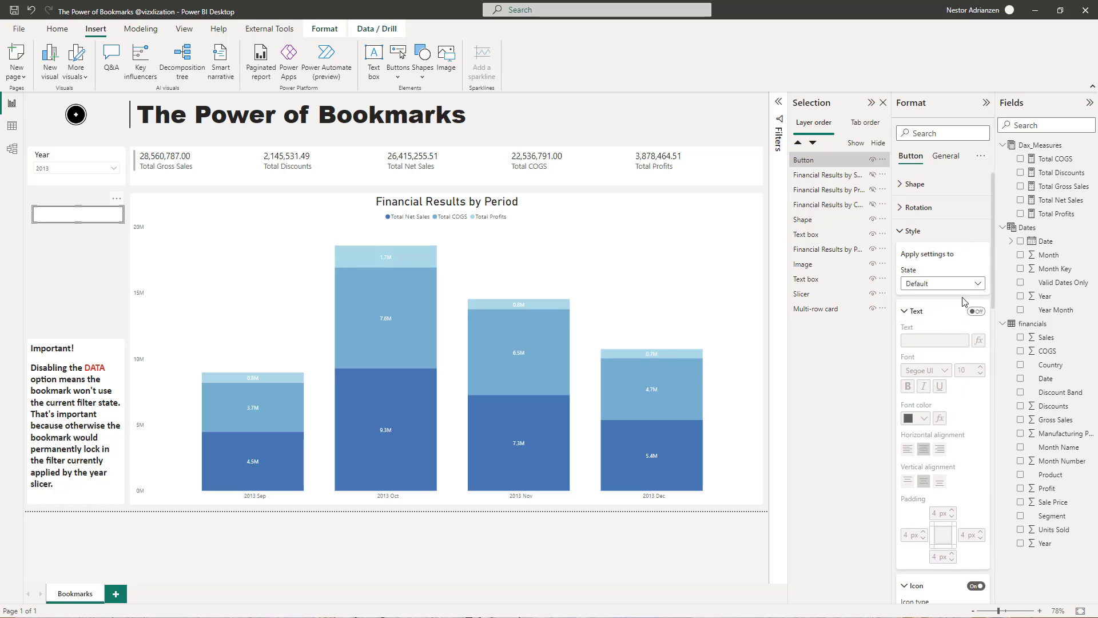
{"action": "left_click", "coordinate": [975, 311]}
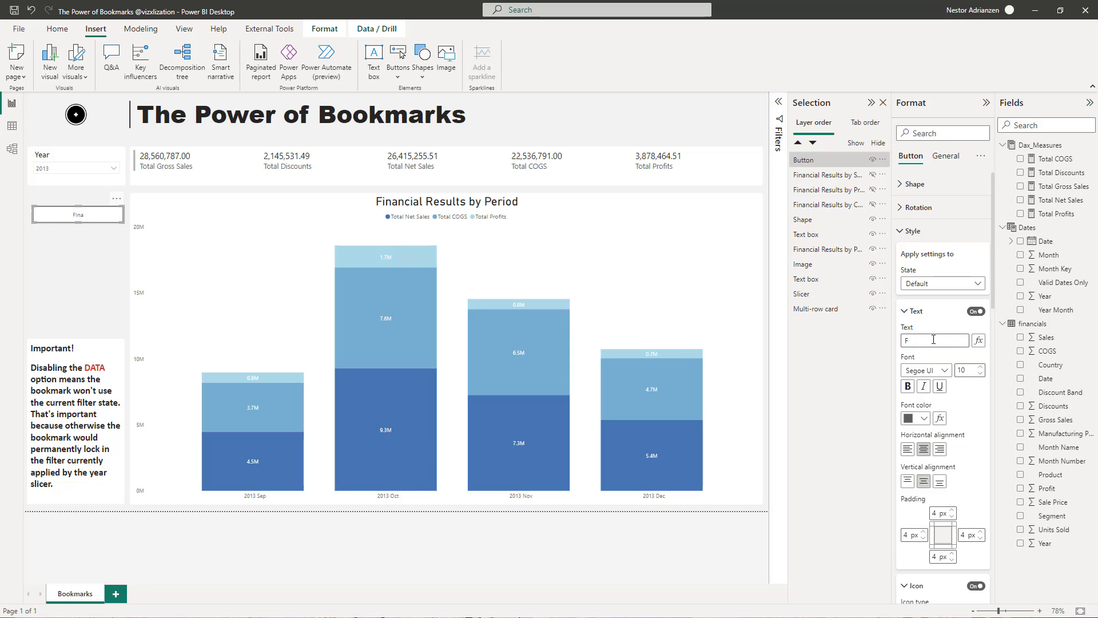
{"action": "left_click", "coordinate": [933, 340]}
{"action": "type", "text": "Fin"}
{"action": "type", "text": "anc"}
{"action": "type", "text": "ial Results by"}
{"action": "type", "text": " Period"}
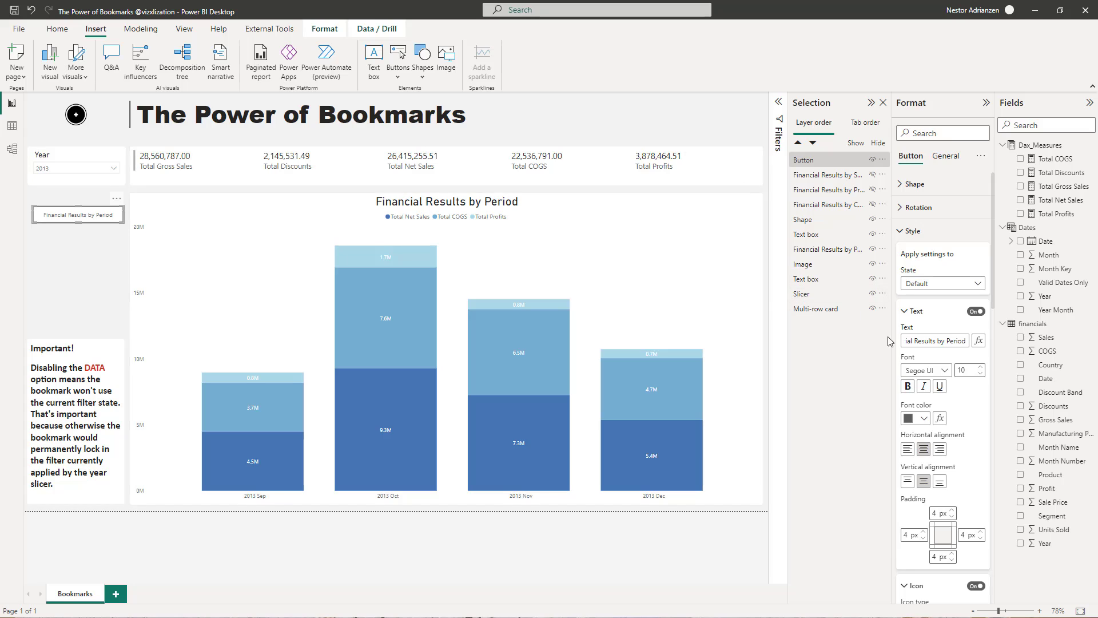
{"action": "left_click", "coordinate": [981, 369]}
{"action": "left_click", "coordinate": [981, 368]}
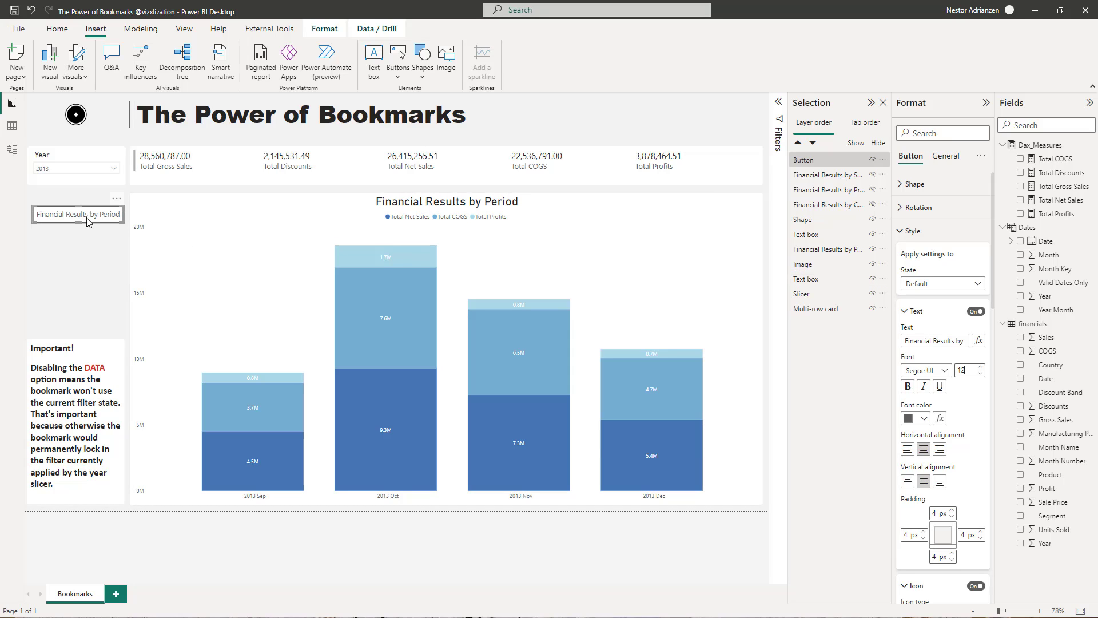
- For the button's On hover state, turn on the fill and set its color to dark gray
{"action": "left_click", "coordinate": [977, 284]}
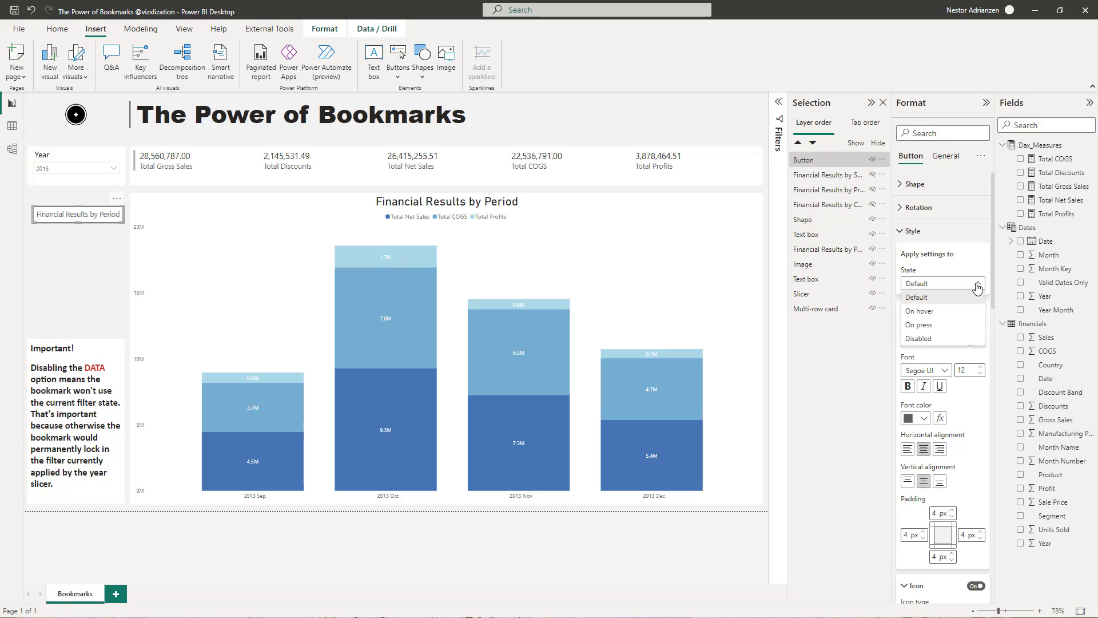
{"action": "left_click", "coordinate": [939, 314]}
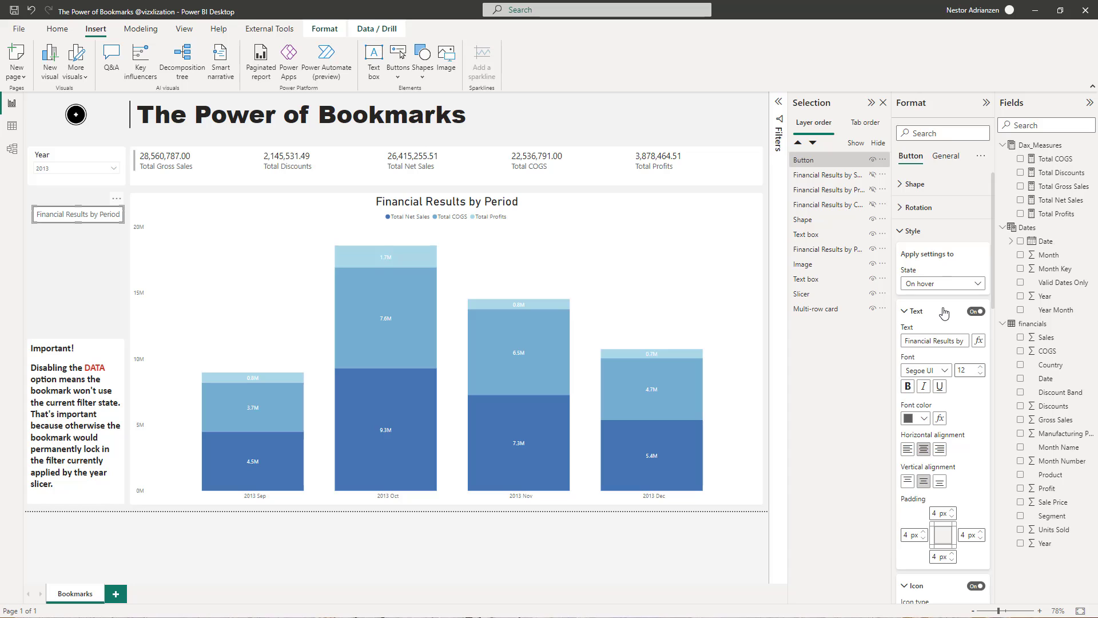
{"action": "scroll", "coordinate": [938, 320], "scroll_direction": "down", "scroll_amount": 6}
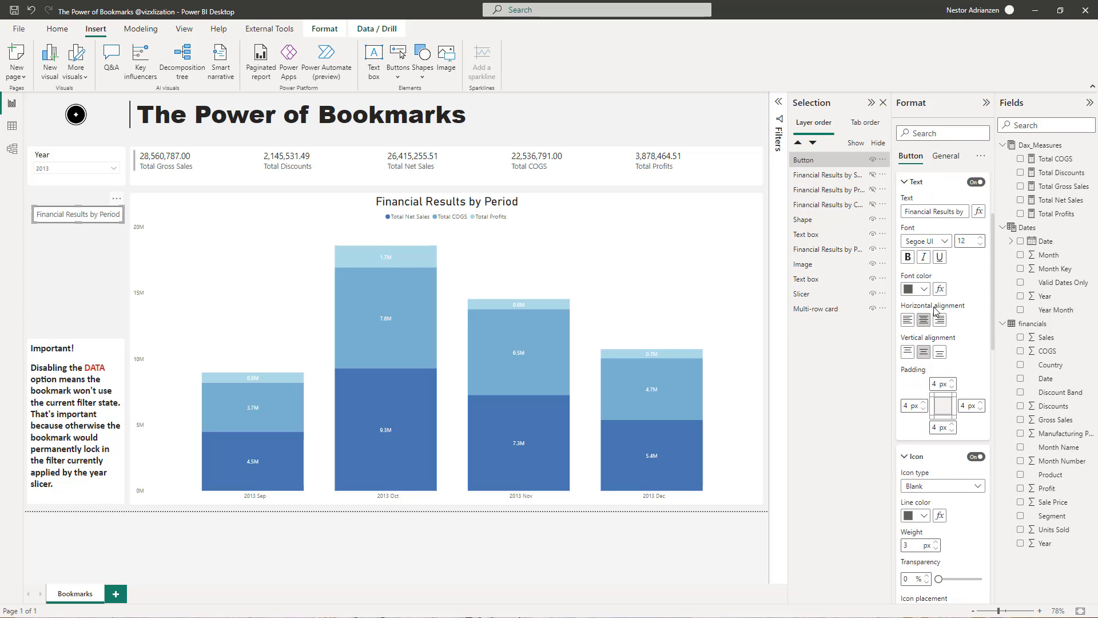
{"action": "scroll", "coordinate": [959, 299], "scroll_direction": "down", "scroll_amount": 5}
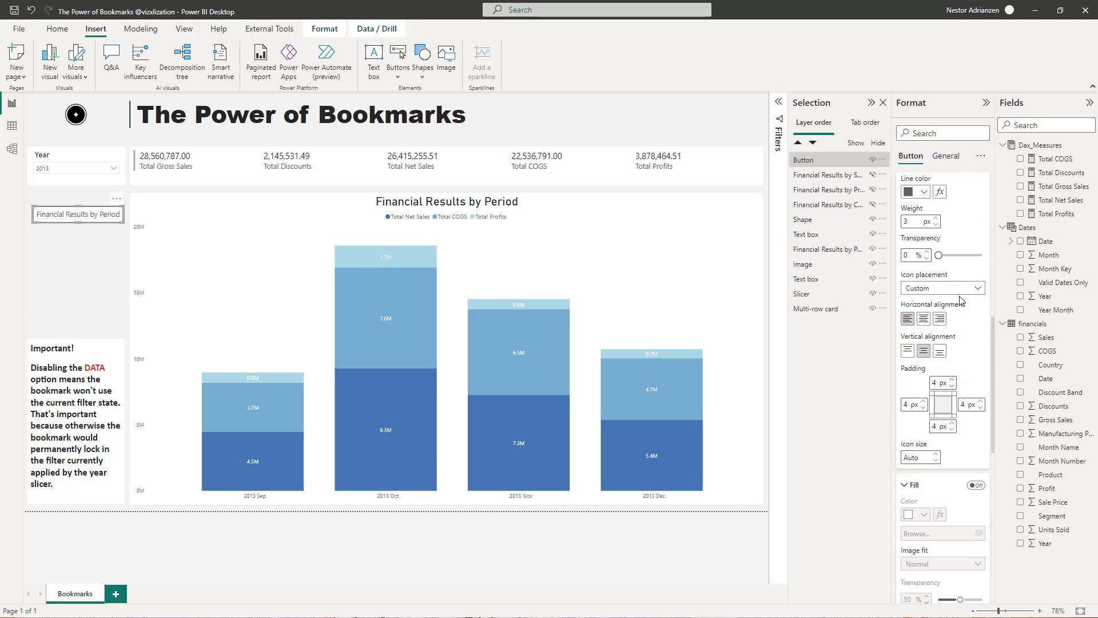
{"action": "left_click", "coordinate": [976, 357]}
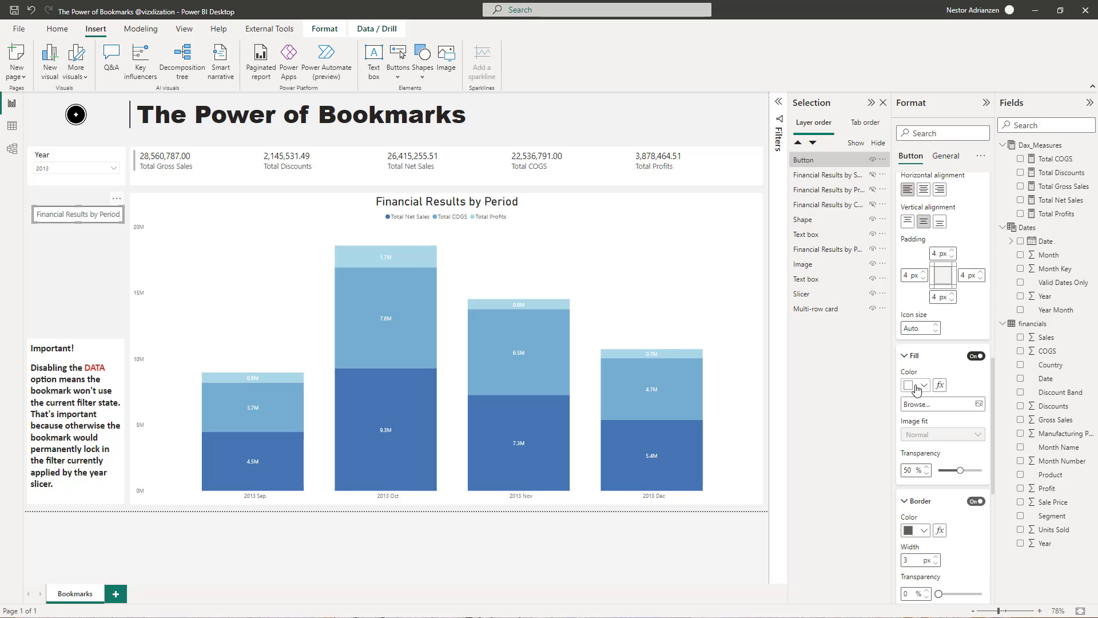
{"action": "left_click", "coordinate": [924, 386]}
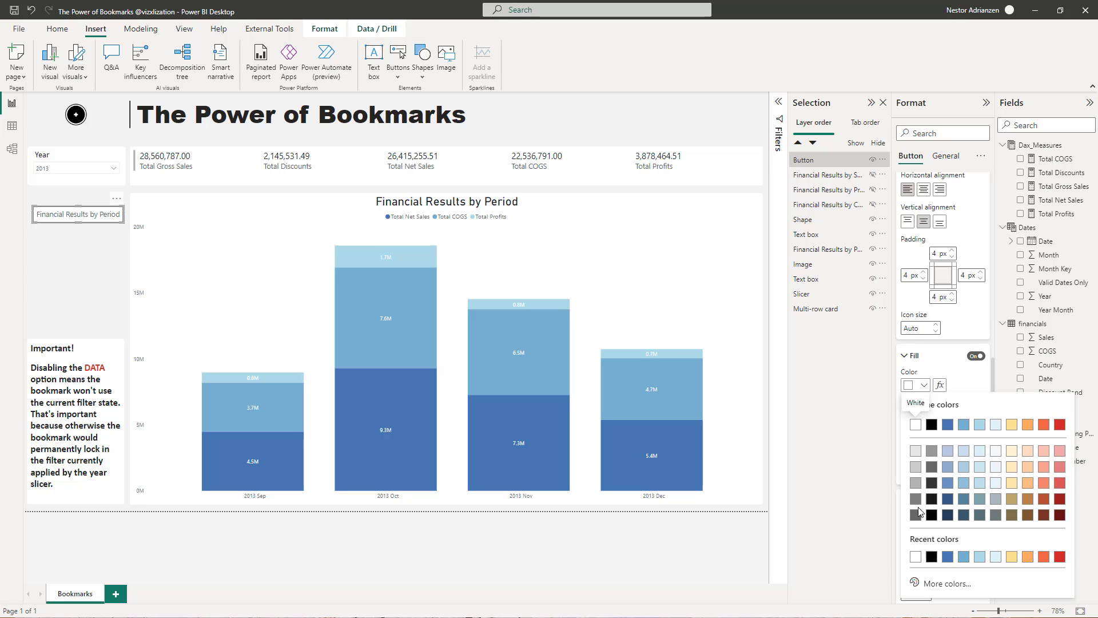
{"action": "left_click", "coordinate": [916, 515]}
{"action": "scroll", "coordinate": [969, 323], "scroll_direction": "down", "scroll_amount": 3}
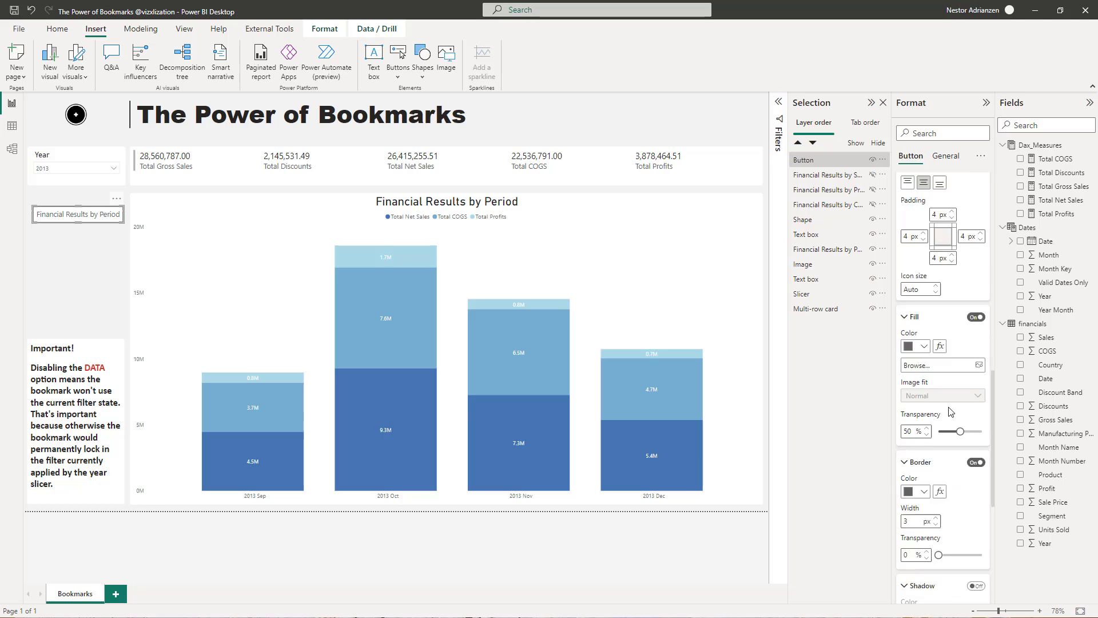
- Set the font color of the button's On hover state to white
{"action": "scroll", "coordinate": [949, 269], "scroll_direction": "up", "scroll_amount": 3}
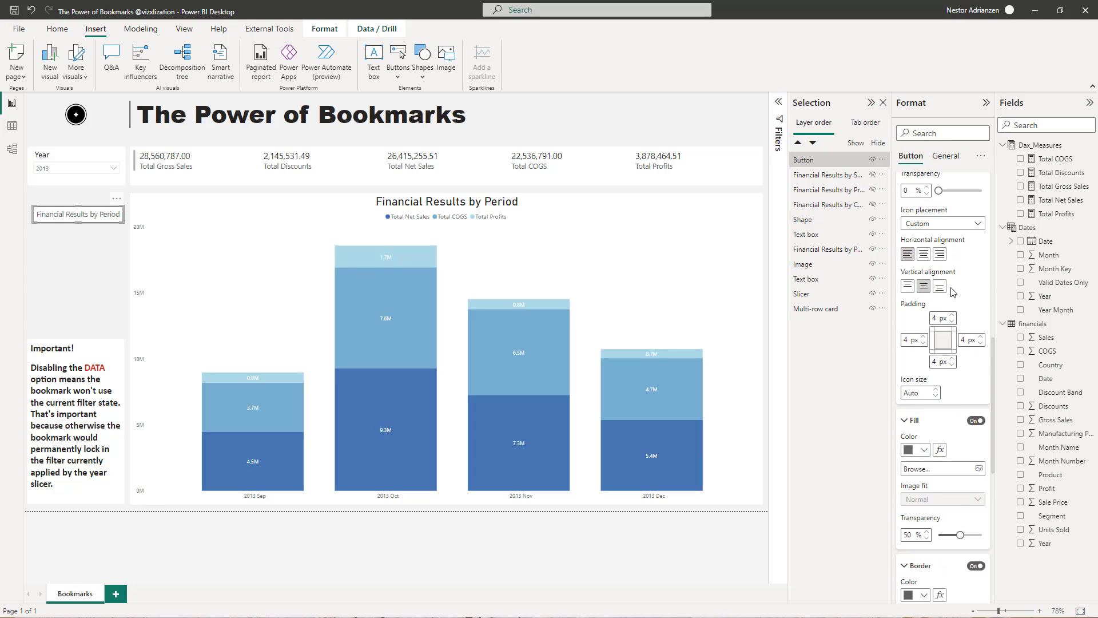
{"action": "scroll", "coordinate": [959, 304], "scroll_direction": "up", "scroll_amount": 5}
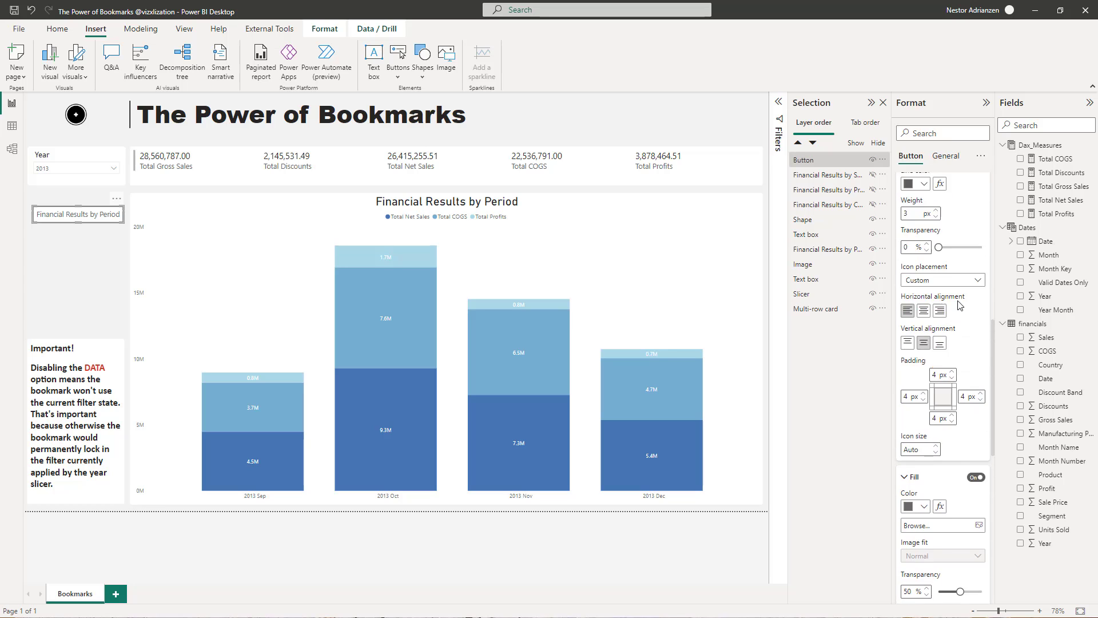
{"action": "scroll", "coordinate": [959, 304], "scroll_direction": "up", "scroll_amount": 5}
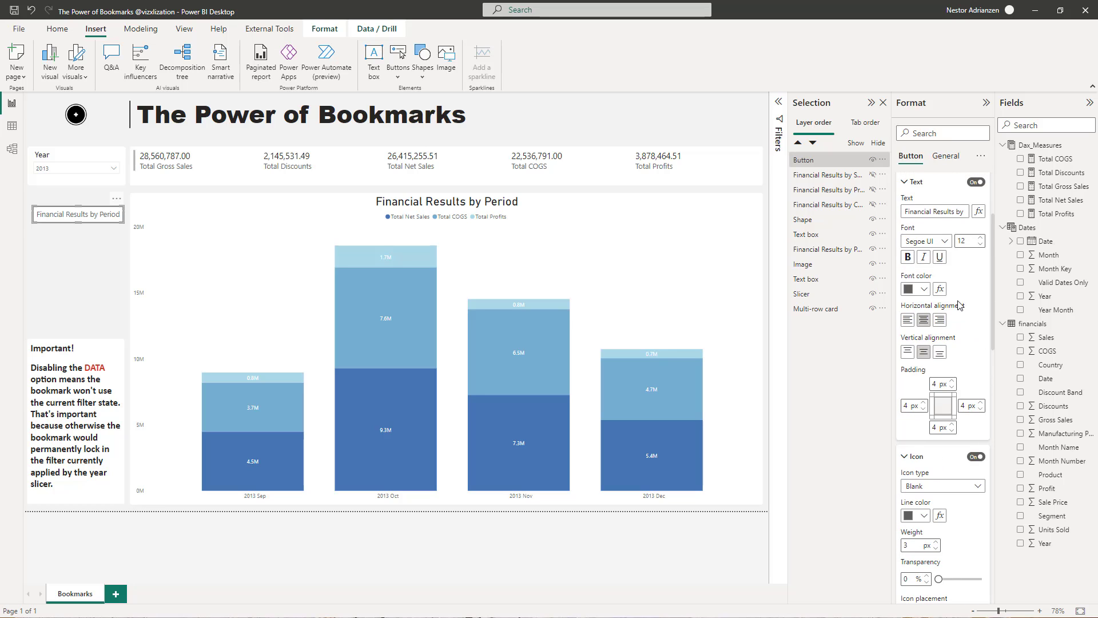
{"action": "left_click", "coordinate": [924, 419]}
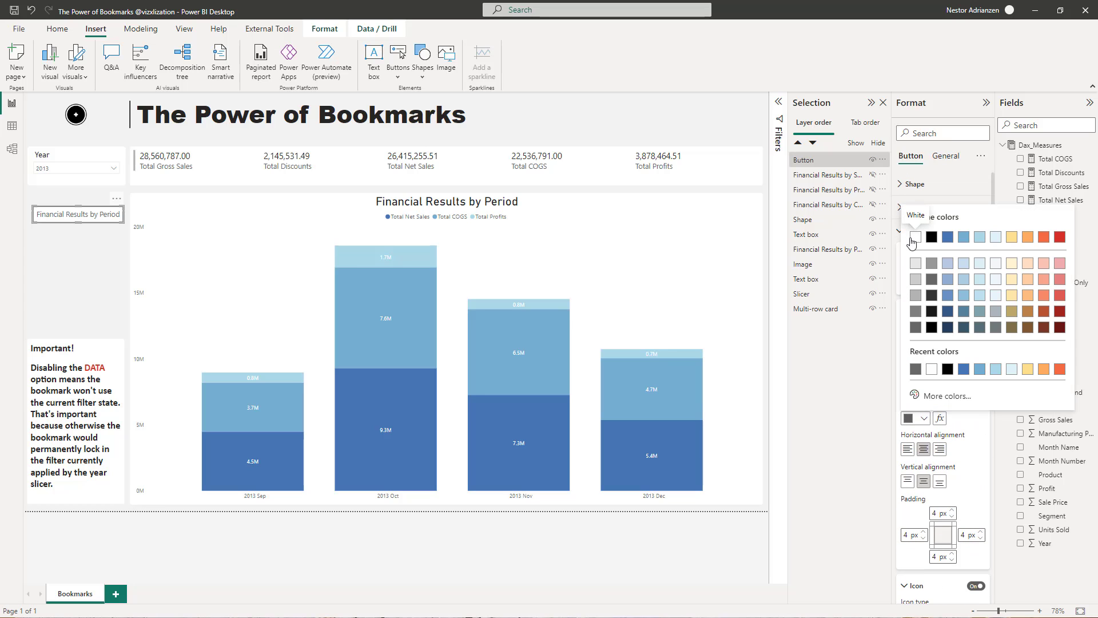
{"action": "left_click", "coordinate": [915, 237]}
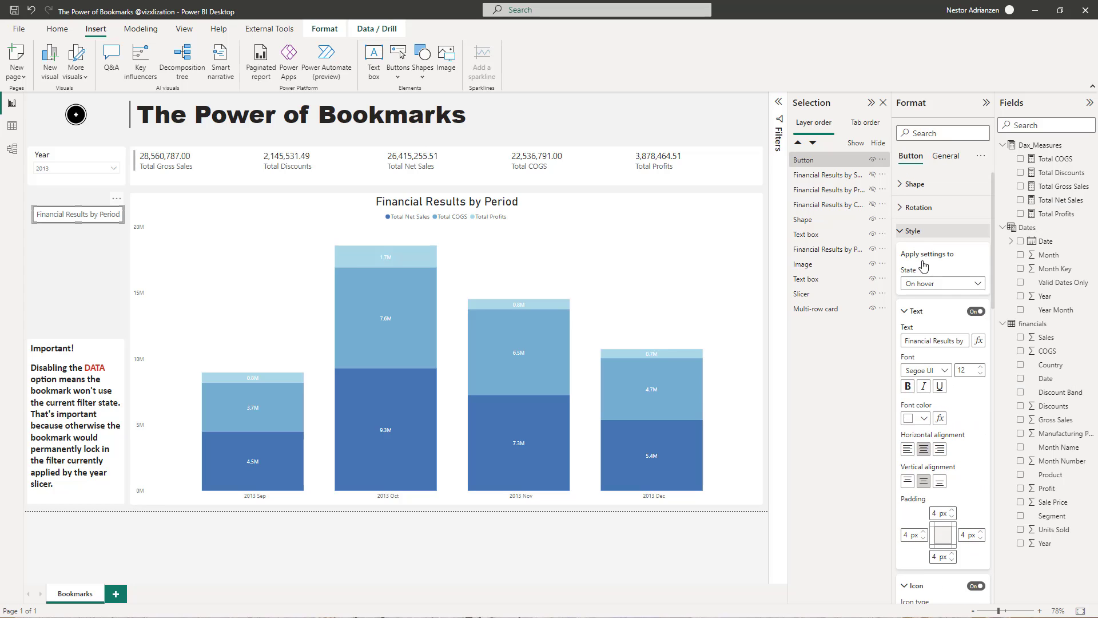
{"action": "left_click", "coordinate": [913, 231]}
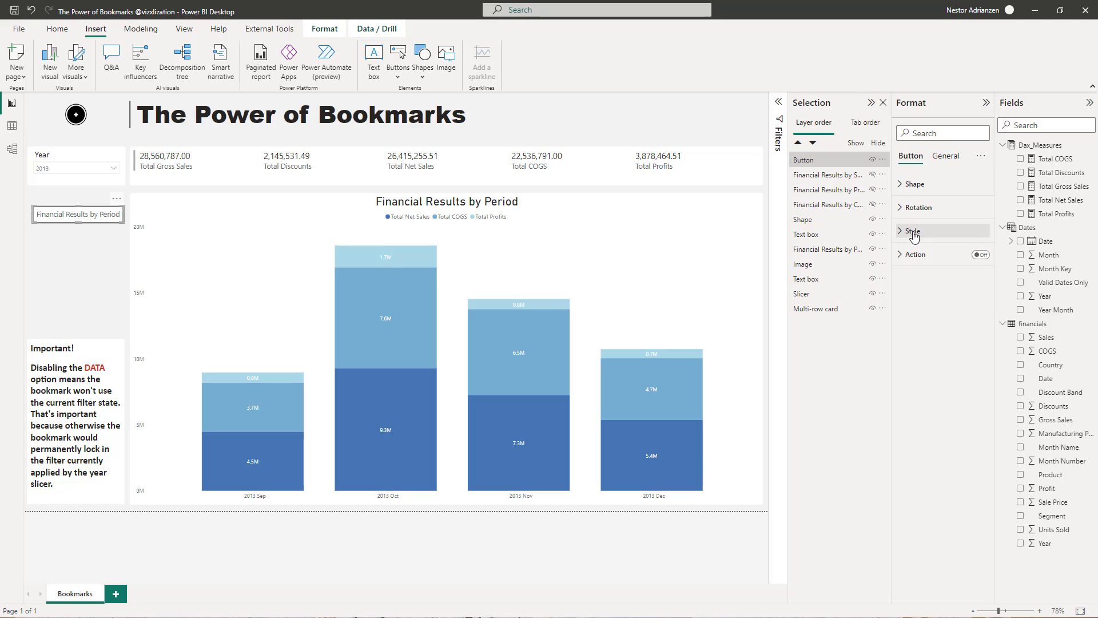
- Duplicate the Financial Results by Period button, place the copy directly below it and close the Selection pane
{"action": "left_click", "coordinate": [98, 241]}
{"action": "left_click", "coordinate": [95, 227]}
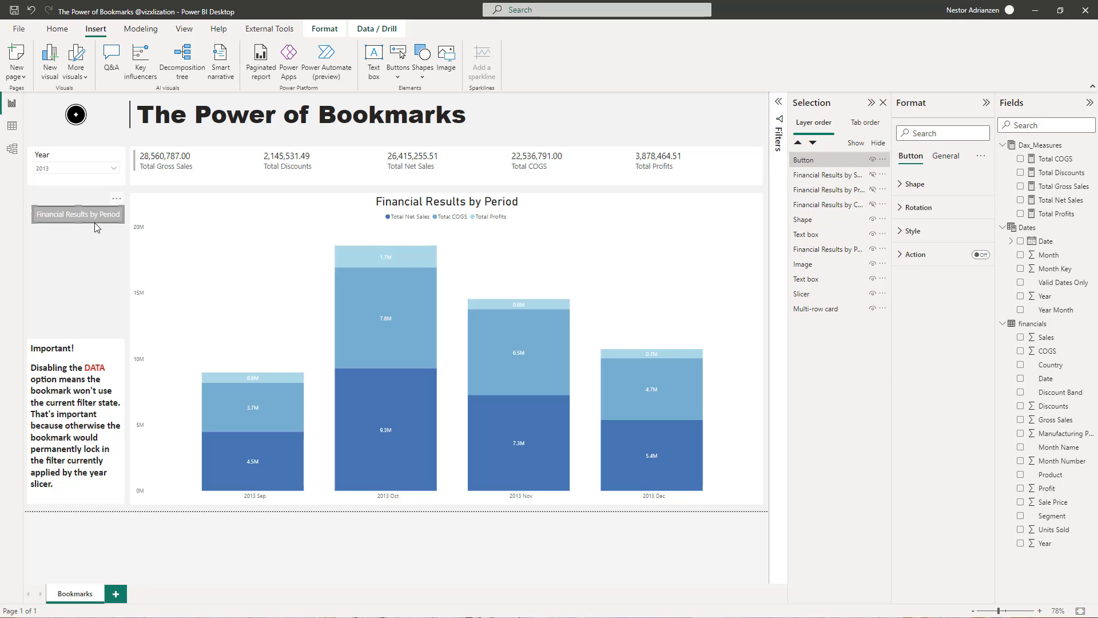
{"action": "left_click_drag", "start_coordinate": [95, 227], "coordinate": [97, 246]}
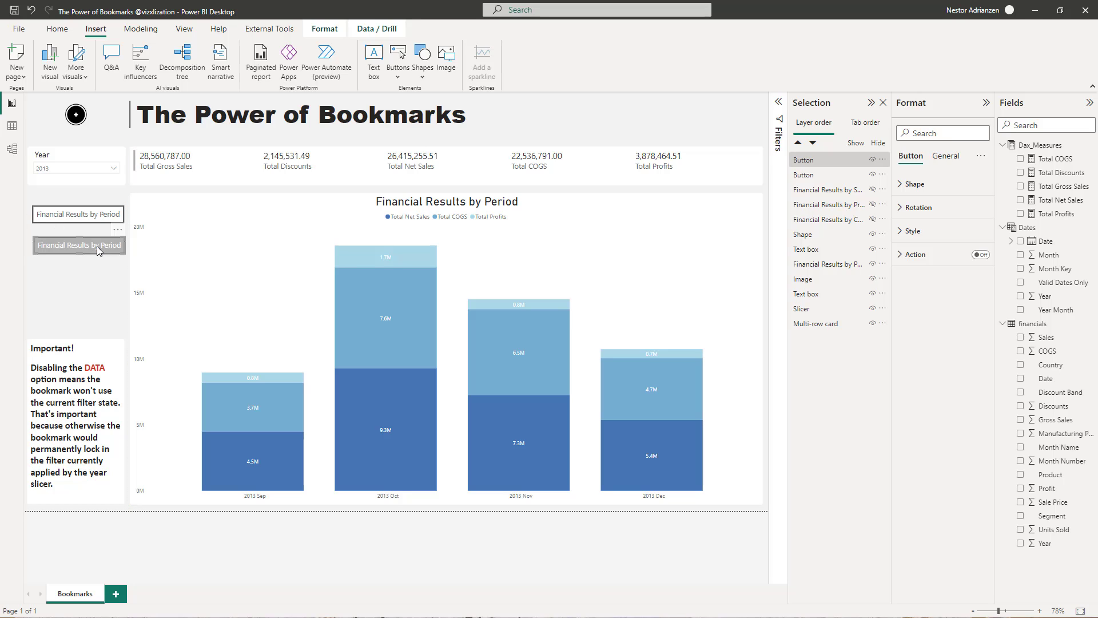
{"action": "left_click", "coordinate": [883, 102]}
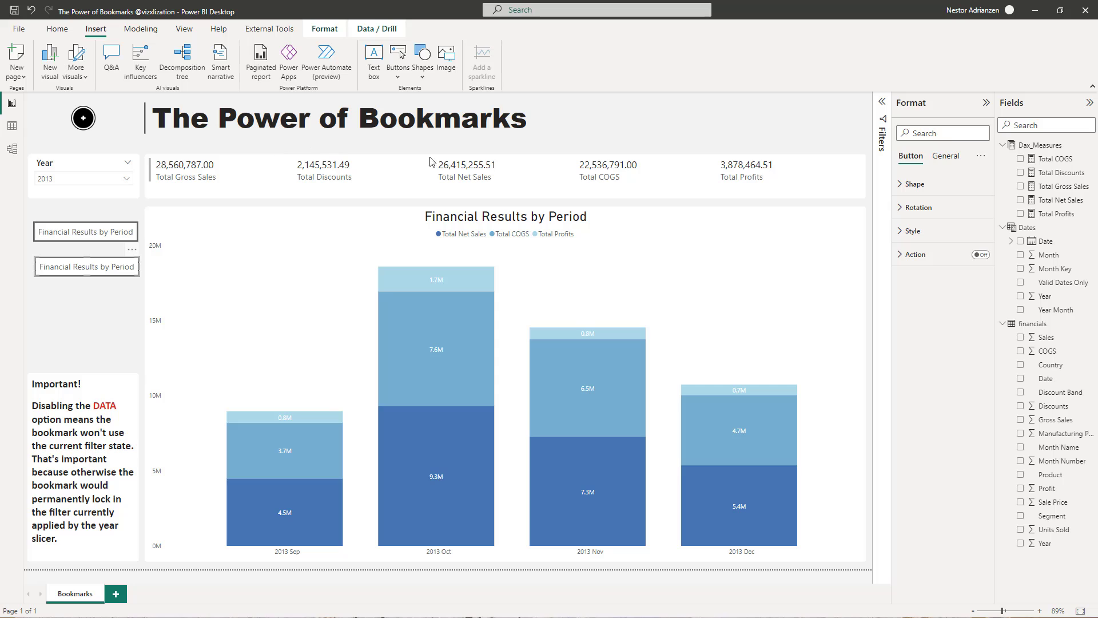
{"action": "left_click", "coordinate": [913, 230]}
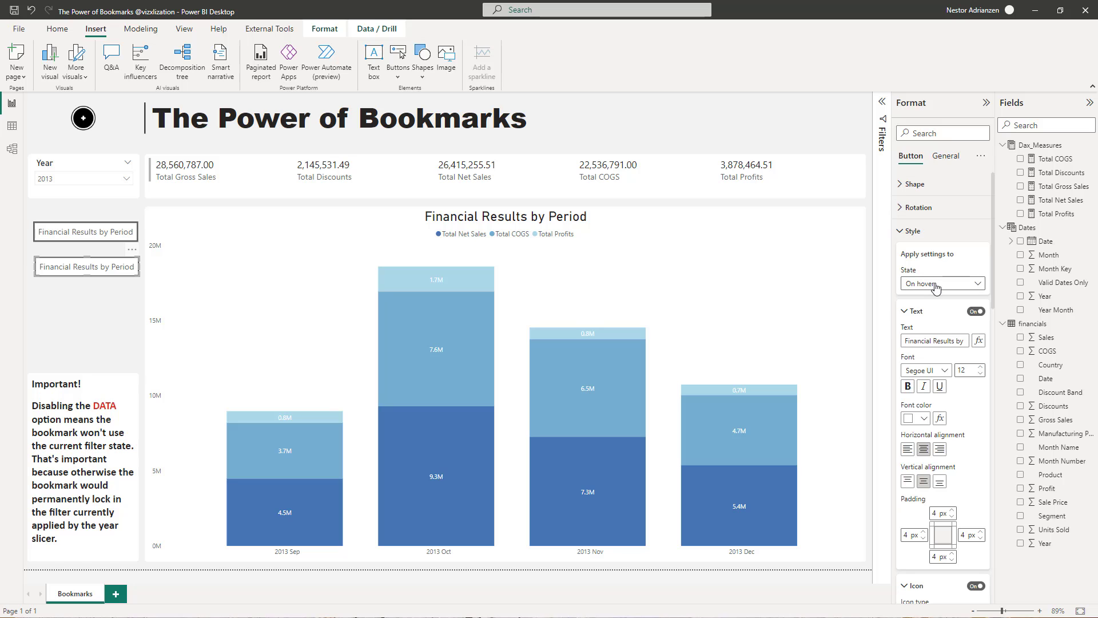
{"action": "left_click", "coordinate": [959, 340]}
{"action": "key", "text": "Home"}
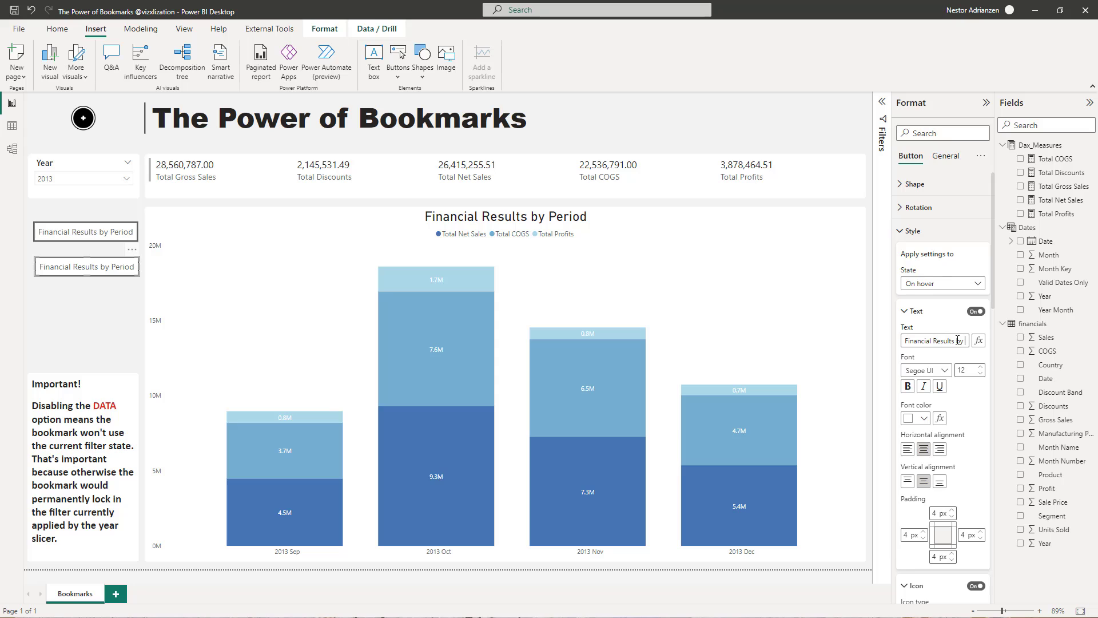
{"action": "key", "text": "End"}
{"action": "key", "text": "BackSpace"}
{"action": "key", "text": "BackSpace"}
{"action": "key", "text": "BackSpace"}
{"action": "key", "text": "BackSpace"}
{"action": "key", "text": "BackSpace"}
{"action": "key", "text": "BackSpace"}
{"action": "type", "text": "Count"}
- Change the second button's Default state text to "Financial Results by Country"
{"action": "left_click", "coordinate": [916, 283]}
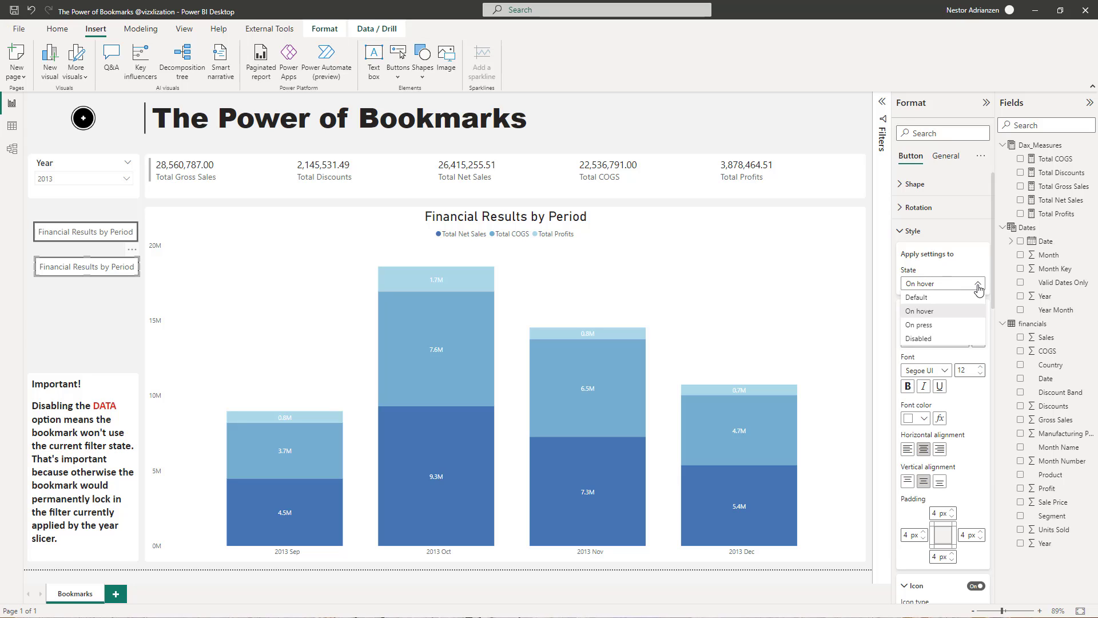
{"action": "left_click", "coordinate": [944, 298]}
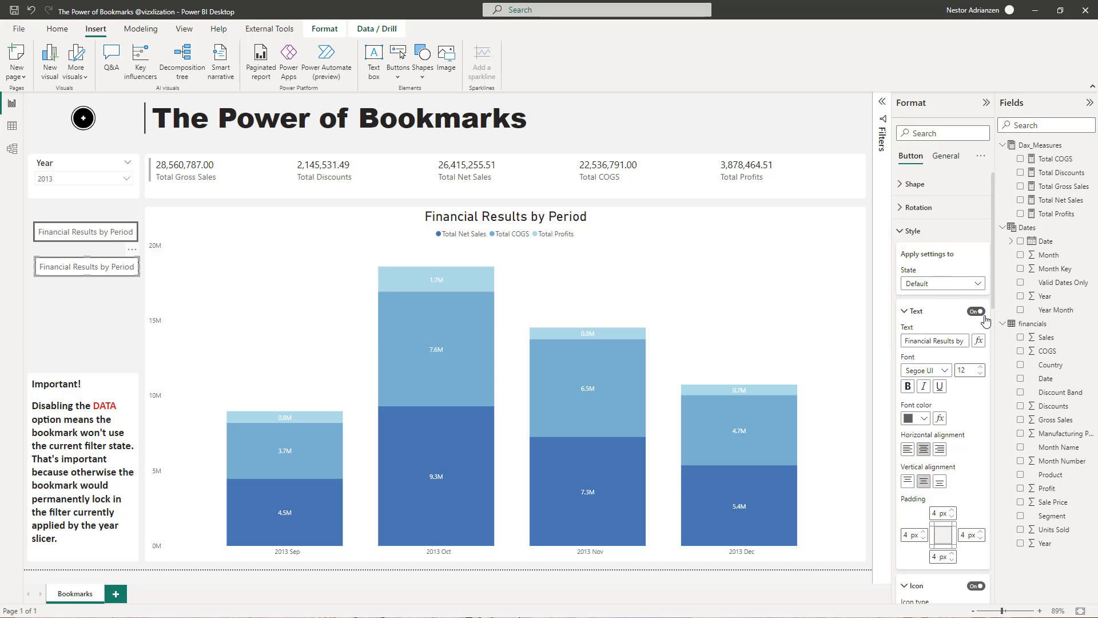
{"action": "left_click", "coordinate": [967, 341]}
{"action": "key", "text": "BackSpace"}
{"action": "key", "text": "BackSpace"}
{"action": "key", "text": "BackSpace"}
{"action": "key", "text": "BackSpace"}
{"action": "key", "text": "BackSpace"}
{"action": "key", "text": "BackSpace"}
{"action": "key", "text": "BackSpace"}
{"action": "type", "text": "Country"}
{"action": "left_click", "coordinate": [108, 291]}
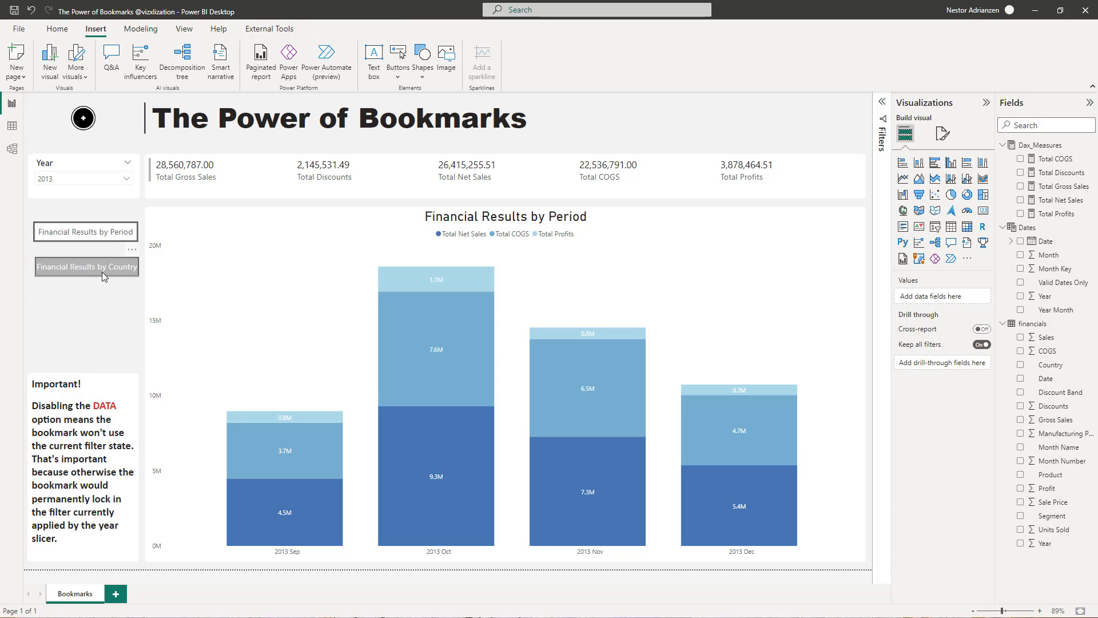
- Duplicate the Financial Results by Country button and place the copy directly below it
{"action": "left_click", "coordinate": [104, 275]}
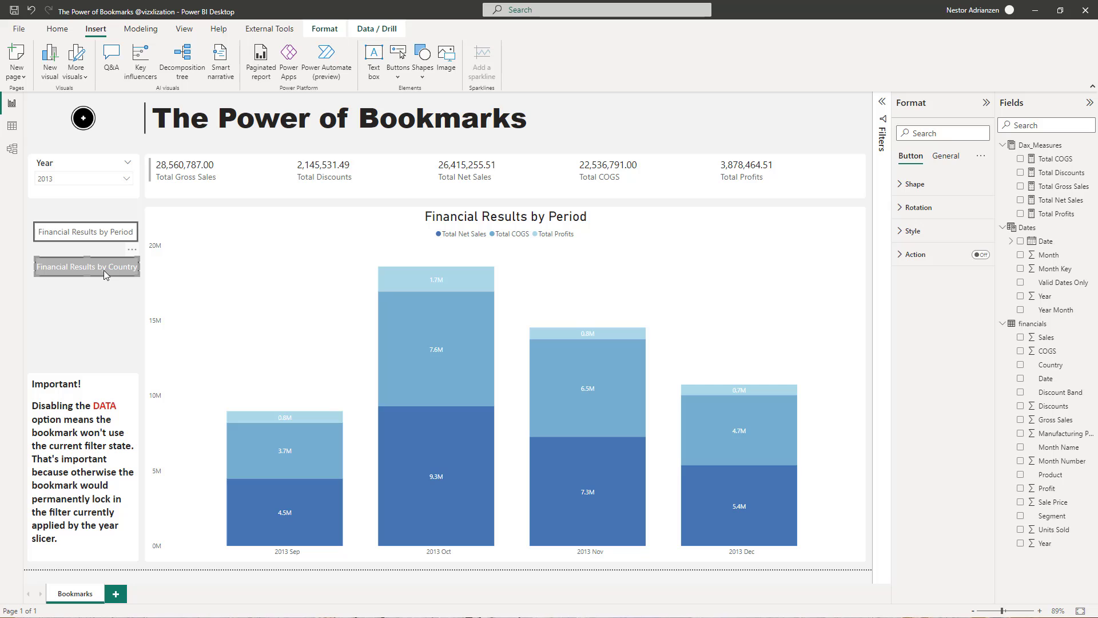
{"action": "key", "text": "ctrl+c"}
{"action": "key", "text": "ctrl+v"}
{"action": "left_click_drag", "start_coordinate": [104, 275], "coordinate": [101, 304]}
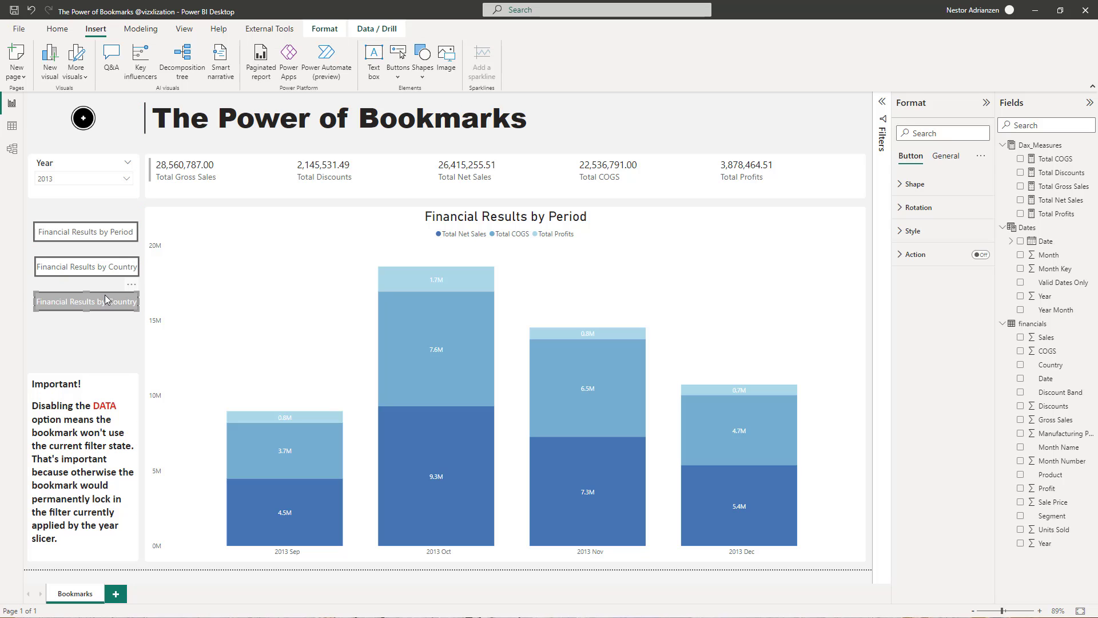
- Change the third button's Default state text to "Financial Results by Product"
{"action": "left_click", "coordinate": [916, 231]}
{"action": "left_click", "coordinate": [965, 338]}
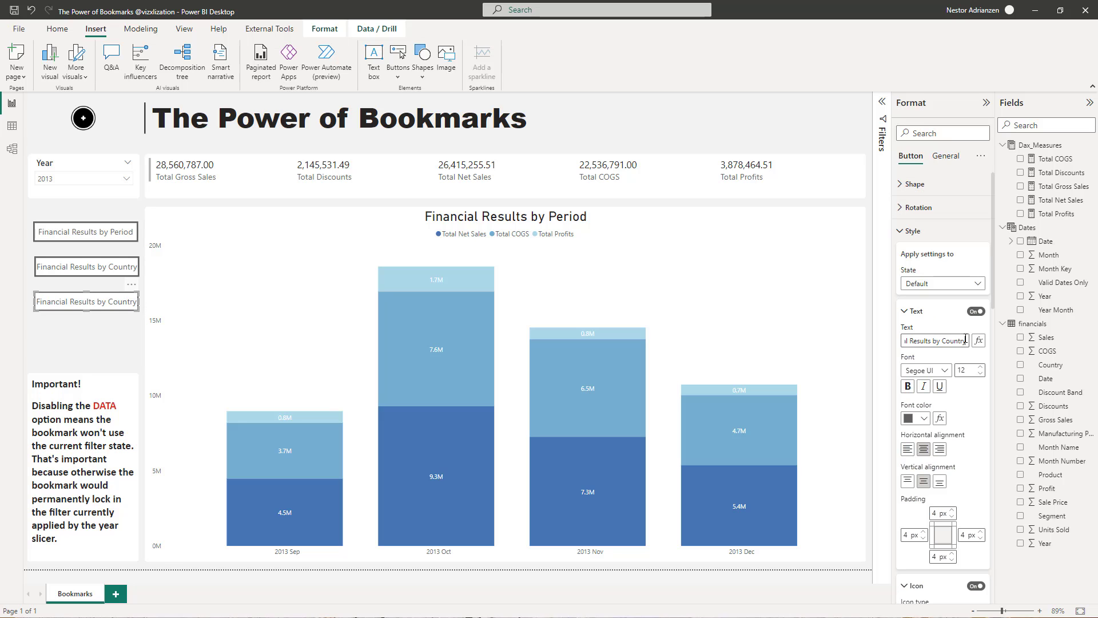
{"action": "key", "text": "BackSpace"}
{"action": "key", "text": "BackSpace"}
{"action": "key", "text": "BackSpace"}
{"action": "key", "text": "BackSpace"}
{"action": "key", "text": "BackSpace"}
{"action": "key", "text": "BackSpace"}
{"action": "key", "text": "BackSpace"}
{"action": "type", "text": "Product"}
{"action": "left_click", "coordinate": [978, 284]}
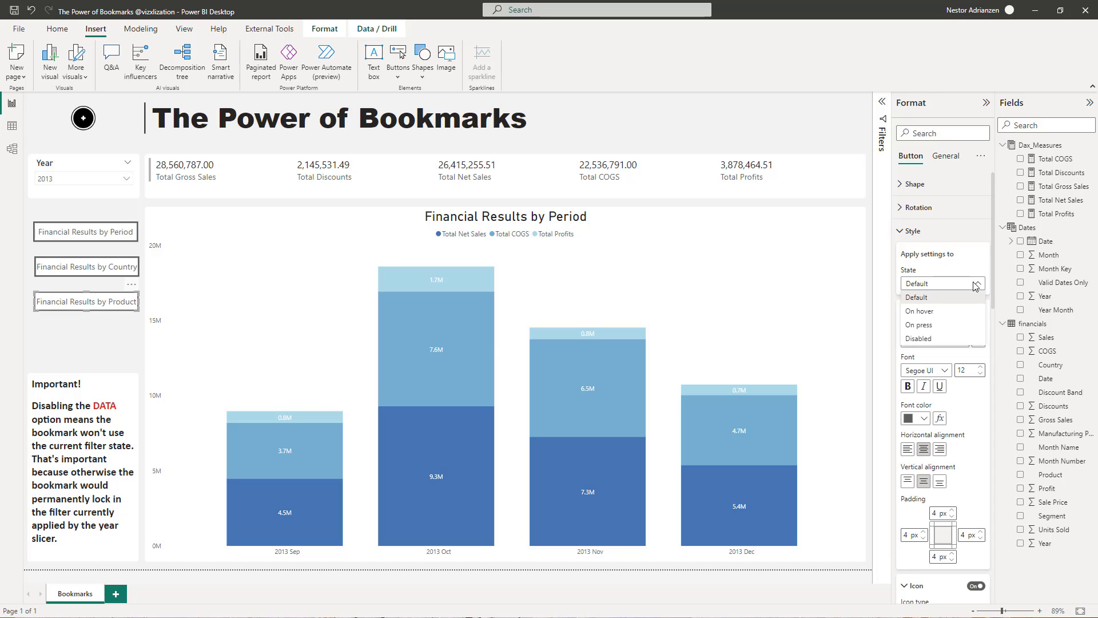
{"action": "key", "text": "Escape"}
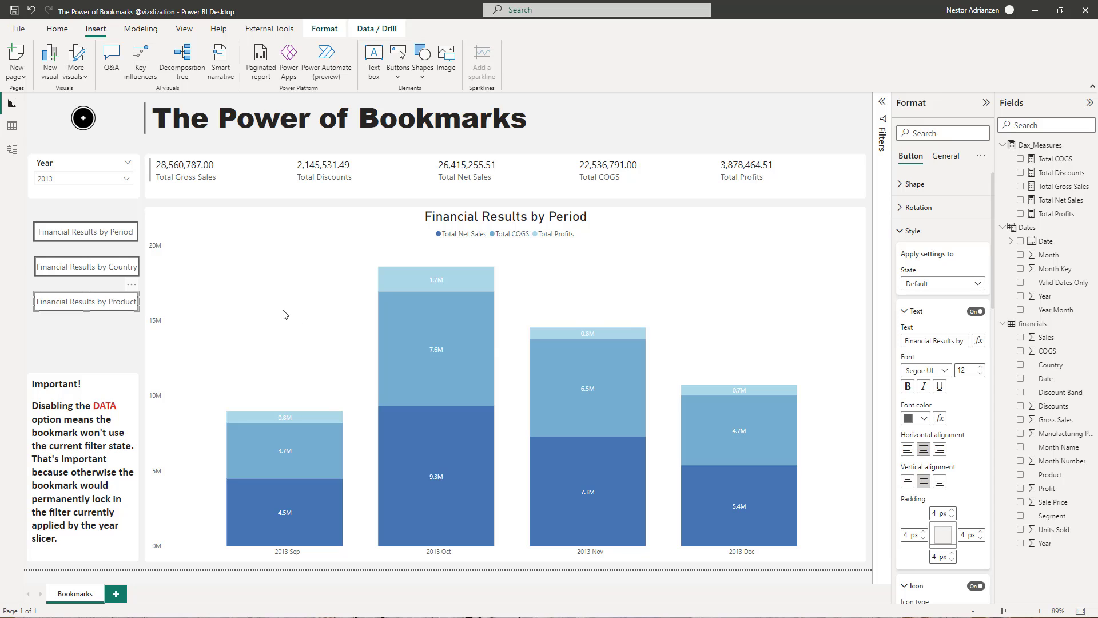
- Change the third button's On hover state text to "Financial Results by Product"
{"action": "left_click", "coordinate": [114, 323]}
{"action": "left_click", "coordinate": [114, 306]}
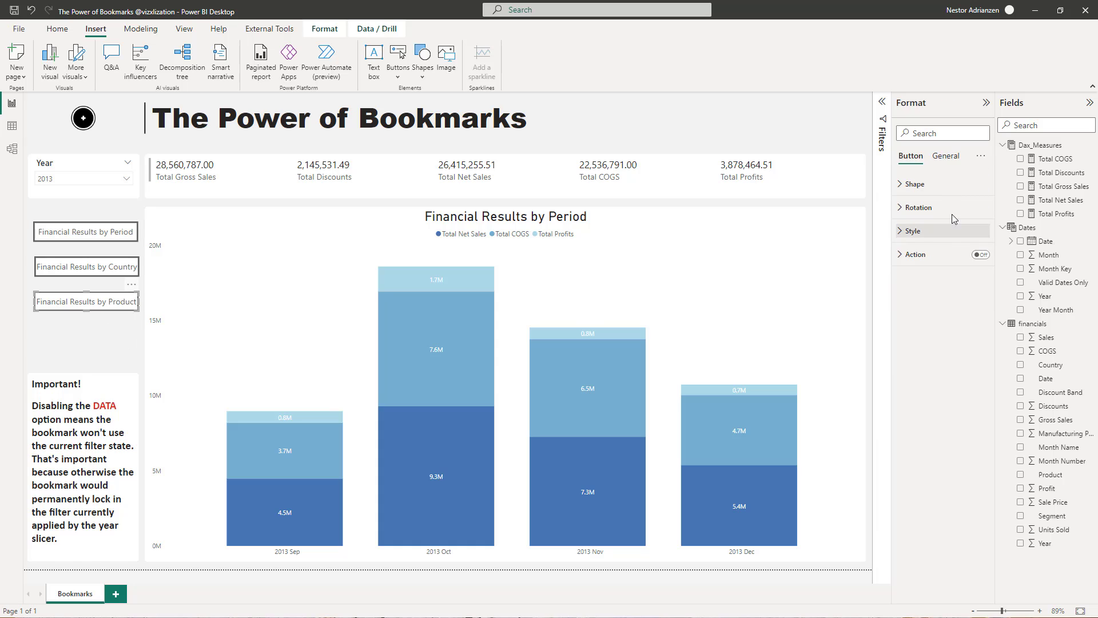
{"action": "left_click", "coordinate": [913, 231]}
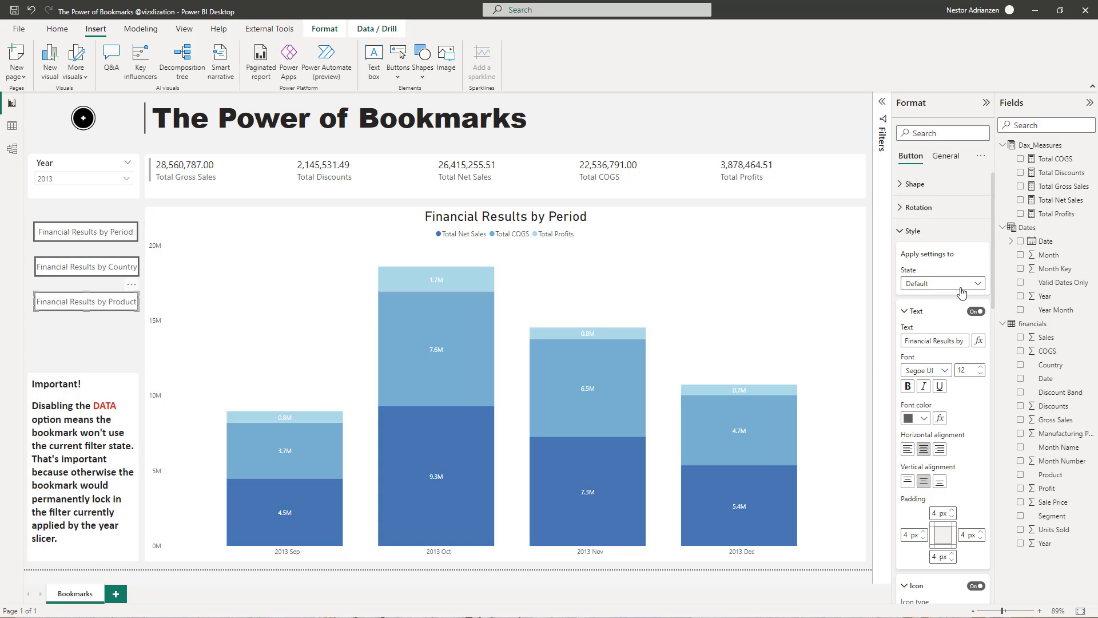
{"action": "left_click", "coordinate": [968, 285]}
{"action": "left_click", "coordinate": [953, 316]}
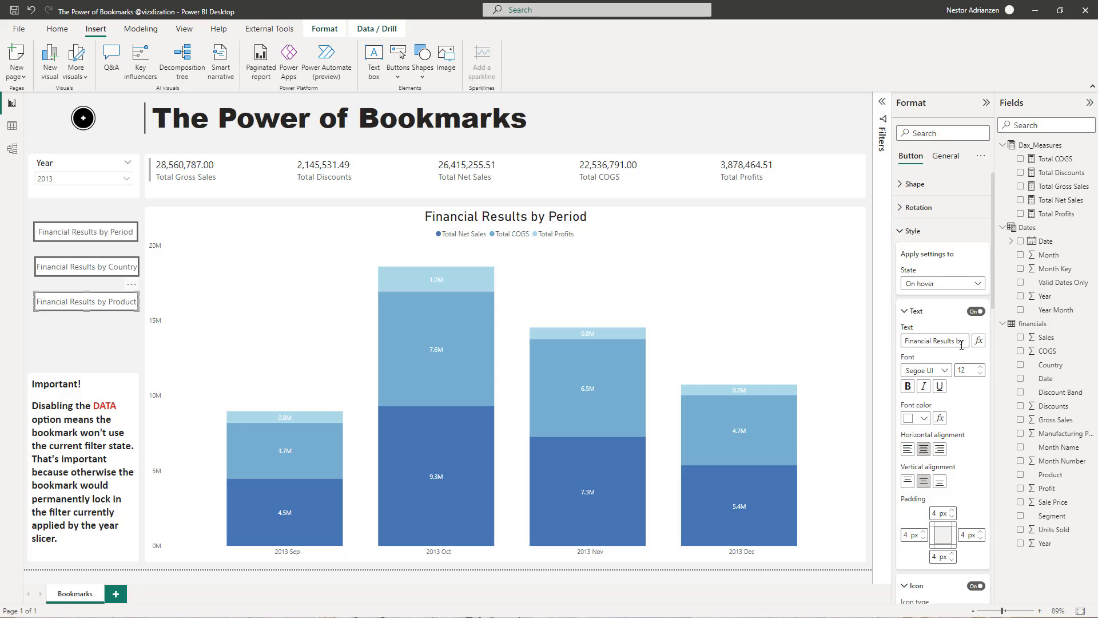
{"action": "left_click", "coordinate": [963, 344]}
{"action": "key", "text": "BackSpace"}
{"action": "key", "text": "BackSpace"}
{"action": "key", "text": "BackSpace"}
{"action": "key", "text": "BackSpace"}
{"action": "key", "text": "BackSpace"}
{"action": "key", "text": "BackSpace"}
{"action": "key", "text": "BackSpace"}
{"action": "type", "text": "Product"}
- Duplicate the Financial Results by Product button and place the copy directly below it
{"action": "left_click", "coordinate": [105, 330]}
{"action": "left_click", "coordinate": [116, 311]}
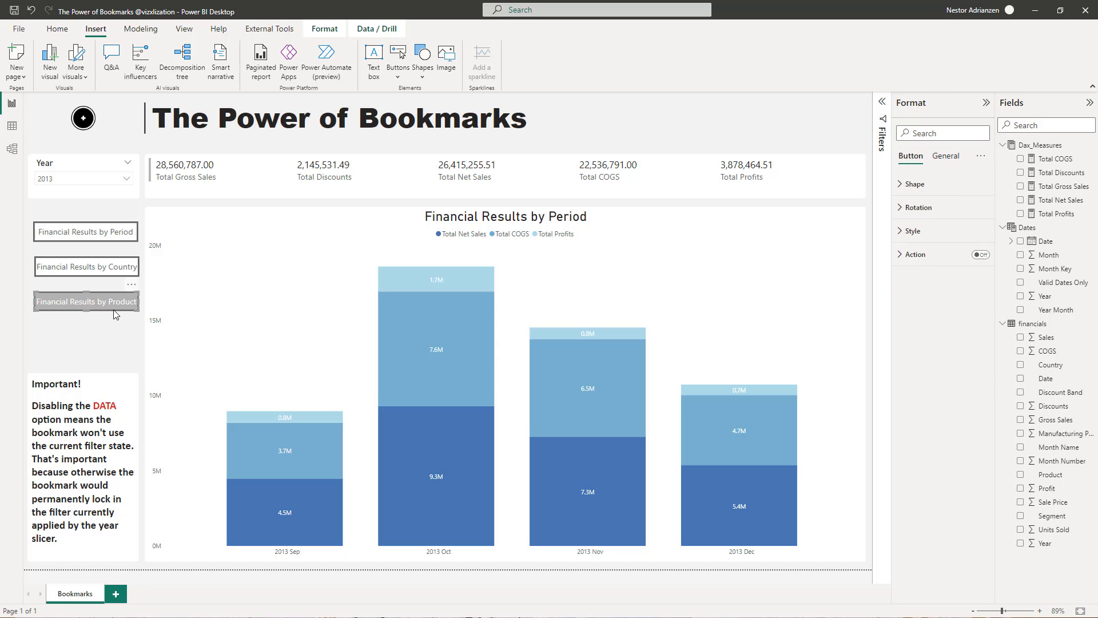
{"action": "key", "text": "ctrl+c"}
{"action": "key", "text": "ctrl+v"}
{"action": "left_click_drag", "start_coordinate": [116, 314], "coordinate": [110, 344]}
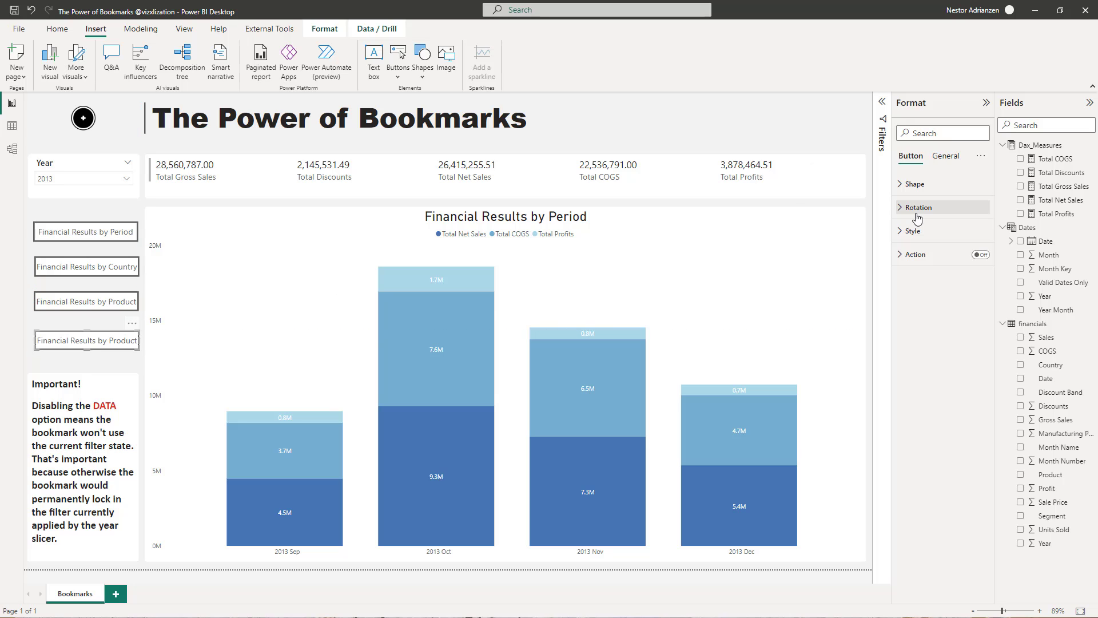
- Change the fourth button's On hover state text to "Financial Results by Segment"
{"action": "left_click", "coordinate": [922, 231]}
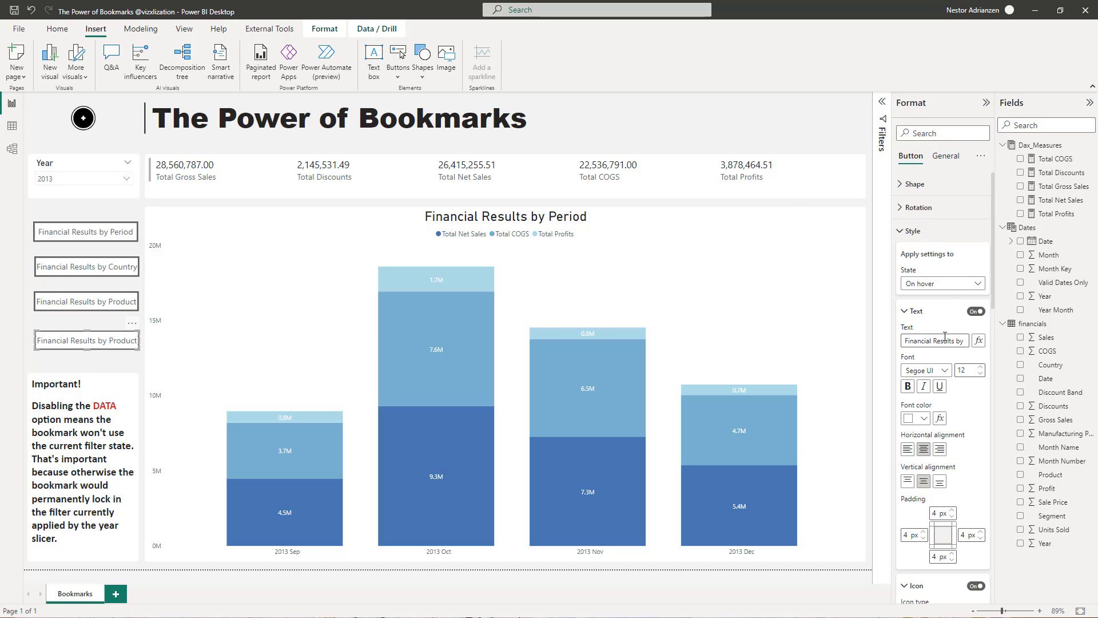
{"action": "scroll", "coordinate": [966, 280], "scroll_direction": "down", "scroll_amount": 1}
{"action": "left_click", "coordinate": [966, 280]}
{"action": "type", "text": "Se"}
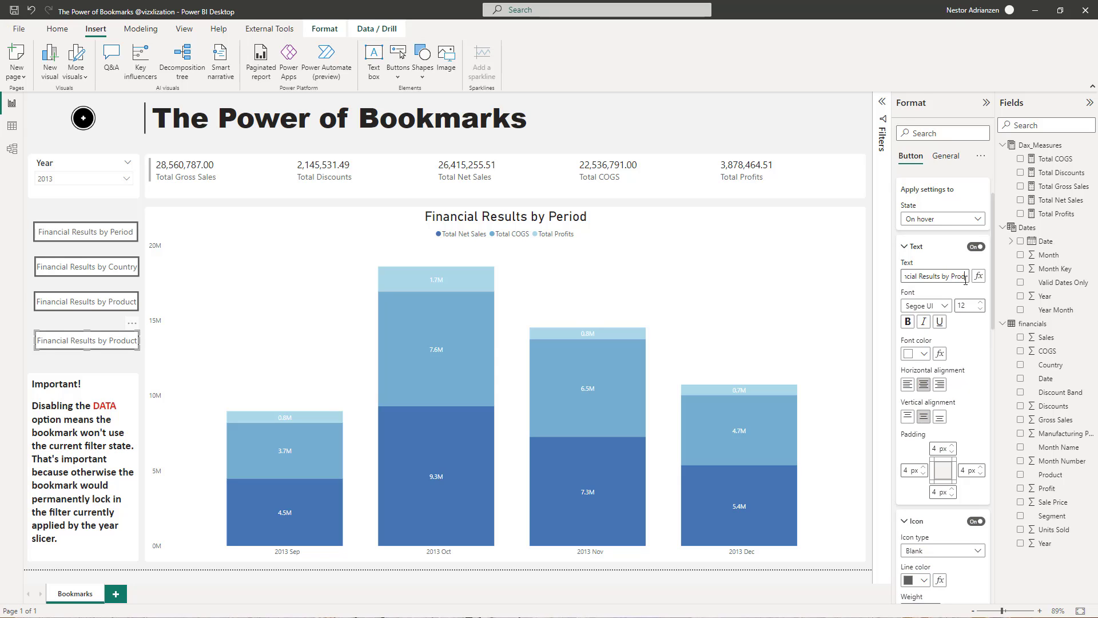
{"action": "type", "text": "gment"}
- Change the fourth button's Default state text to "Financial Results by Segment" and deselect the button
{"action": "left_click", "coordinate": [967, 218]}
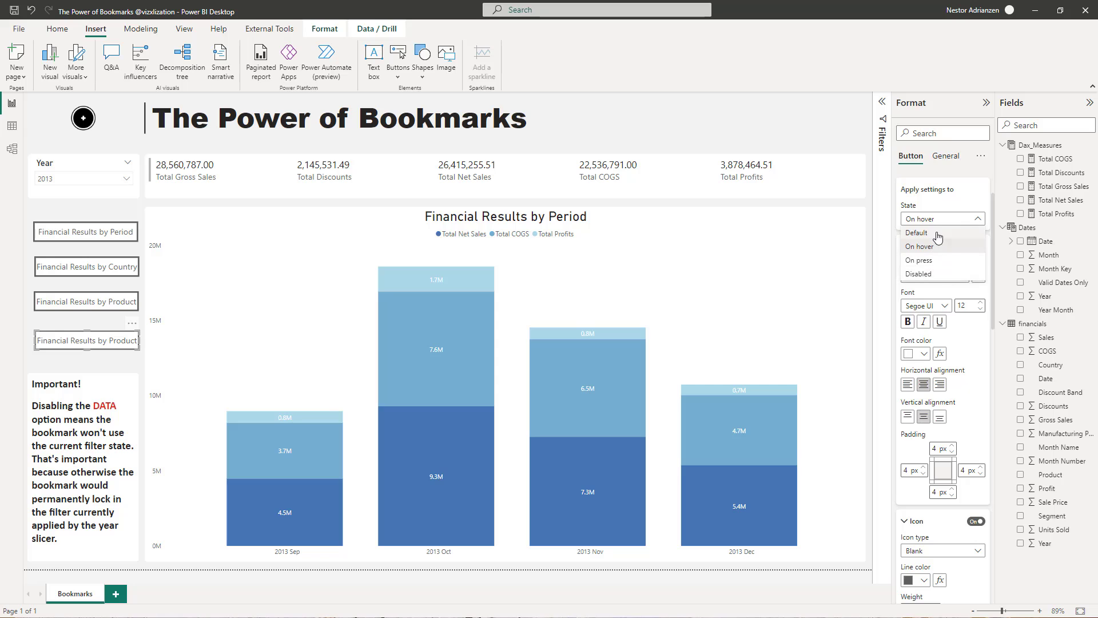
{"action": "left_click", "coordinate": [938, 235]}
{"action": "left_click", "coordinate": [941, 276]}
{"action": "key", "text": "BackSpace"}
{"action": "key", "text": "BackSpace"}
{"action": "key", "text": "BackSpace"}
{"action": "key", "text": "BackSpace"}
{"action": "key", "text": "BackSpace"}
{"action": "key", "text": "BackSpace"}
{"action": "key", "text": "BackSpace"}
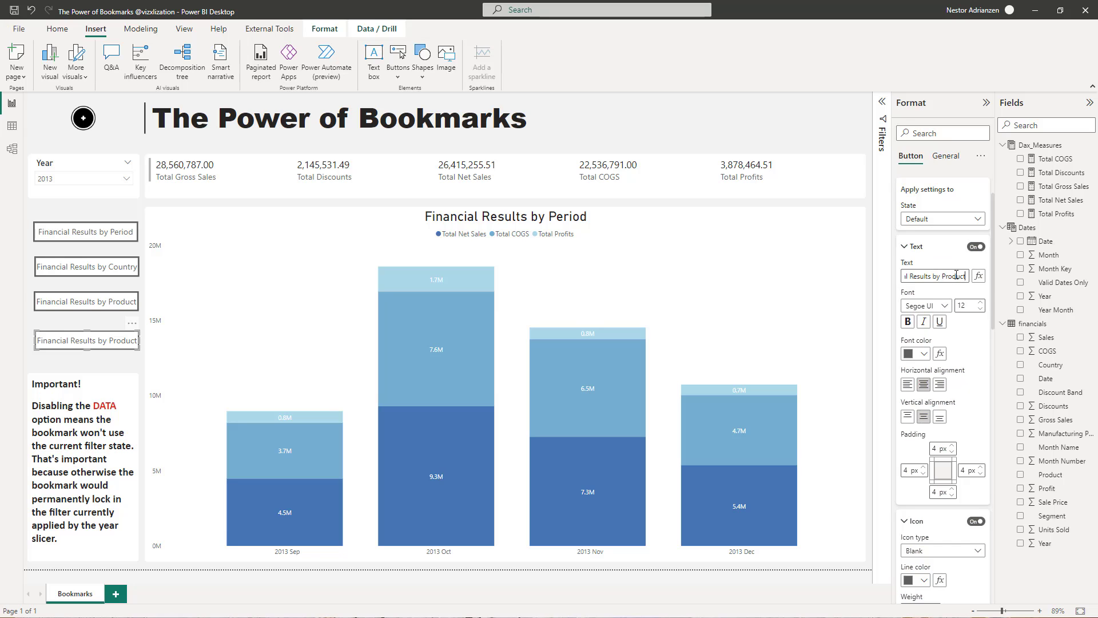
{"action": "type", "text": "Segment"}
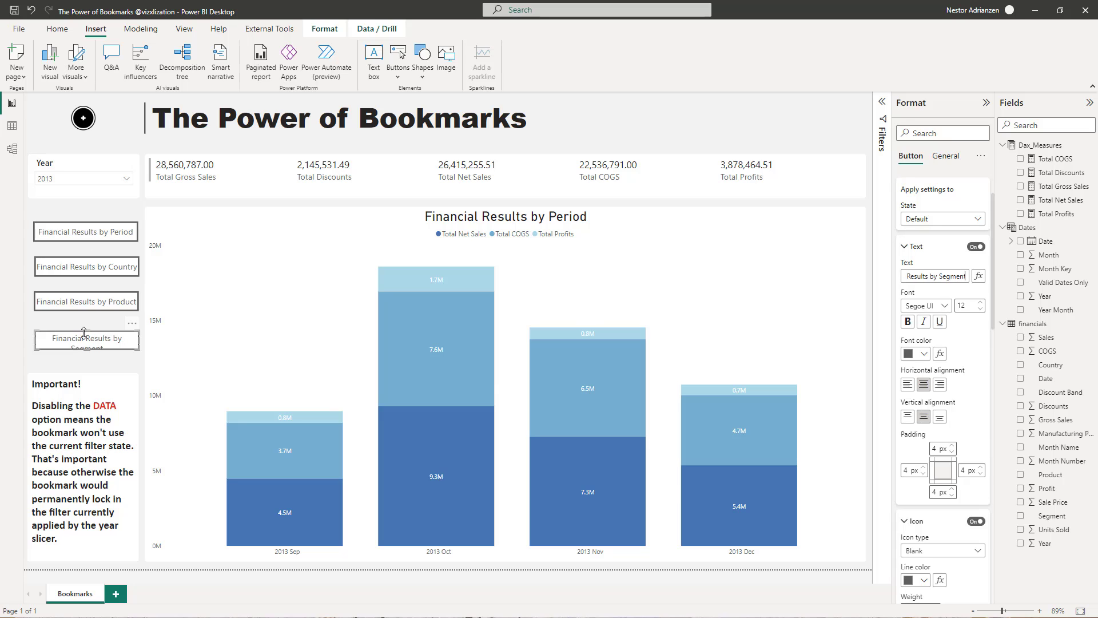
{"action": "left_click", "coordinate": [99, 322]}
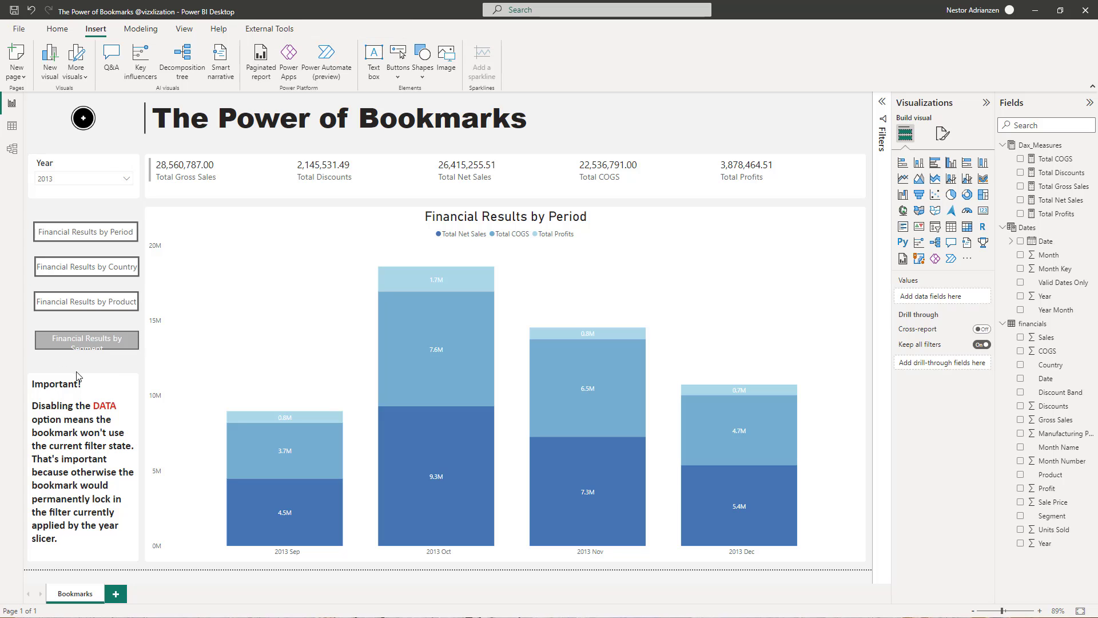
- Extend the left edges of all four buttons so they line up with the Year slicer above
{"action": "left_click", "coordinate": [35, 232]}
{"action": "left_click_drag", "start_coordinate": [32, 232], "coordinate": [29, 302]}
{"action": "left_click", "coordinate": [42, 268]}
{"action": "left_click", "coordinate": [34, 302]}
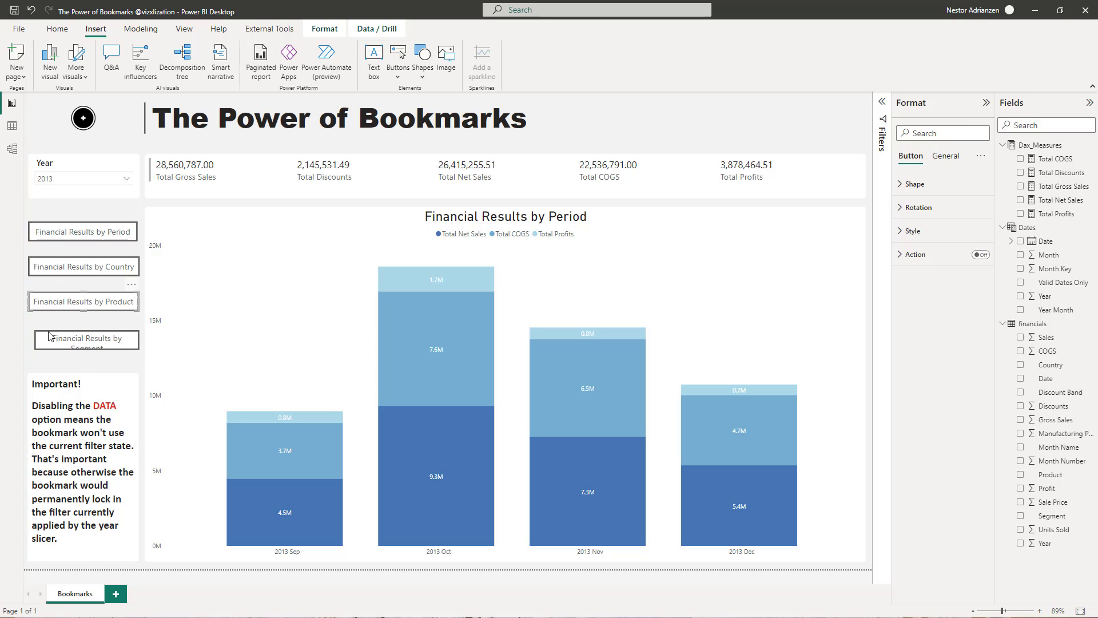
{"action": "left_click", "coordinate": [35, 340]}
{"action": "left_click_drag", "start_coordinate": [35, 340], "coordinate": [29, 342]}
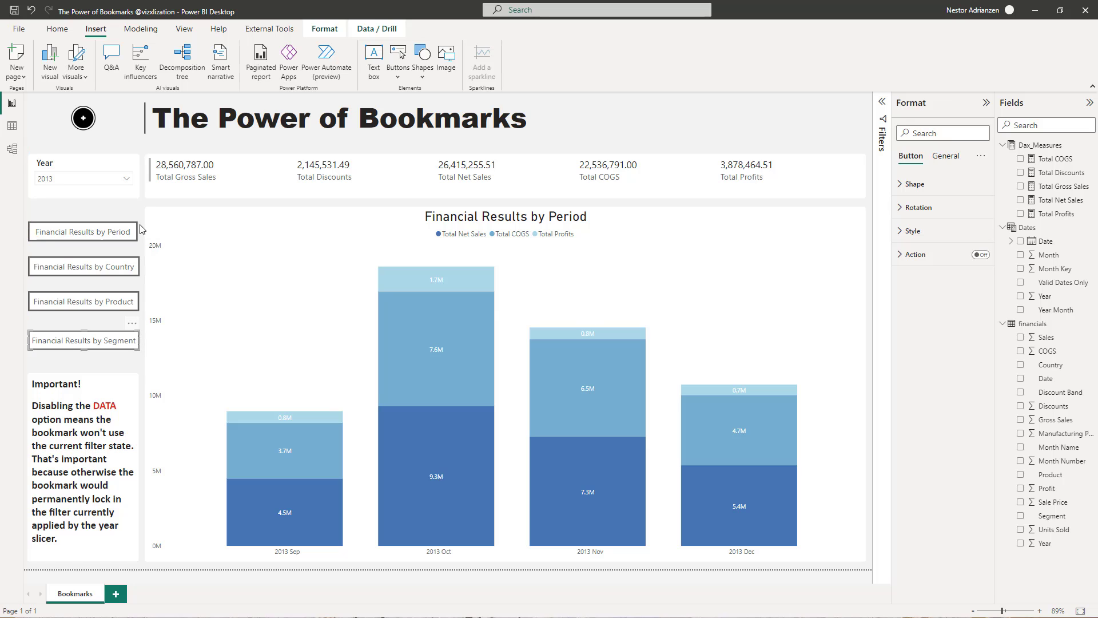
- Pull in the right edges of the Country, Product and Segment buttons to match the Period button
{"action": "left_click", "coordinate": [139, 269]}
{"action": "left_click_drag", "start_coordinate": [139, 269], "coordinate": [137, 299]}
{"action": "left_click", "coordinate": [135, 295]}
{"action": "left_click", "coordinate": [137, 341]}
{"action": "left_click_drag", "start_coordinate": [139, 338], "coordinate": [137, 339]}
- Select all four Financial Results buttons, distribute them vertically and clear the selection
{"action": "left_click", "coordinate": [83, 232], "text": "ctrl"}
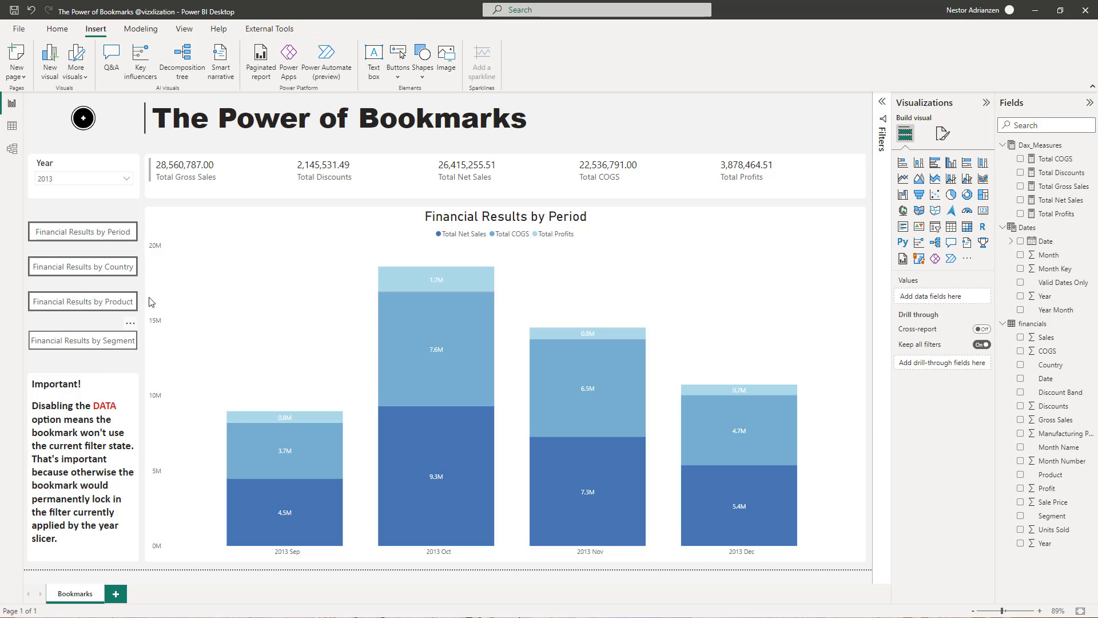
{"action": "left_click", "coordinate": [106, 266], "text": "ctrl"}
{"action": "left_click", "coordinate": [108, 302], "text": "ctrl"}
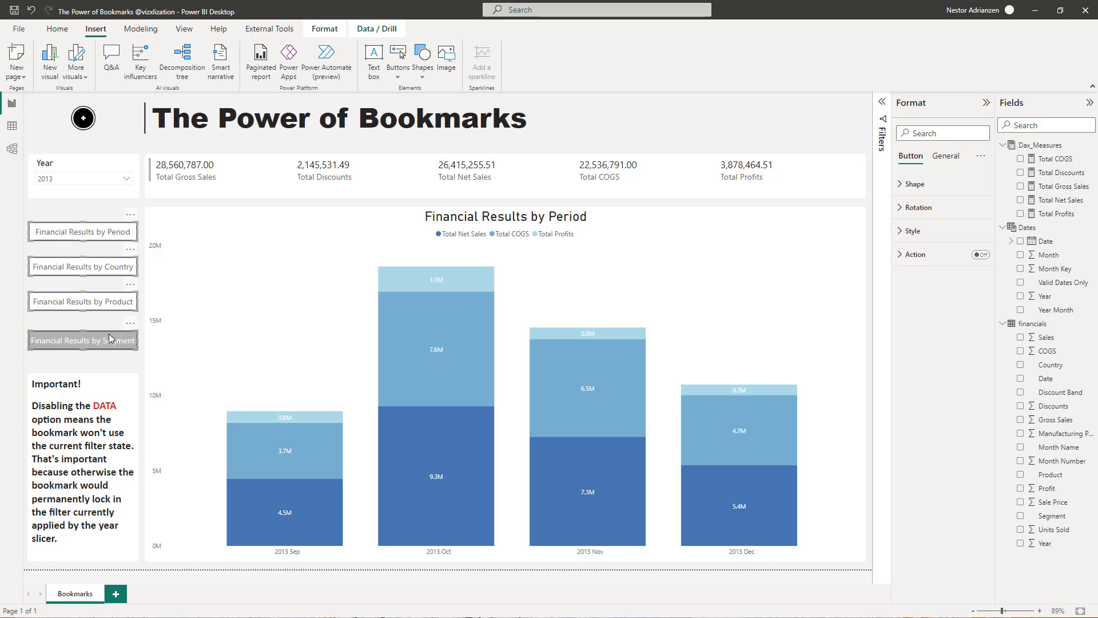
{"action": "left_click", "coordinate": [325, 28]}
{"action": "left_click", "coordinate": [252, 77]}
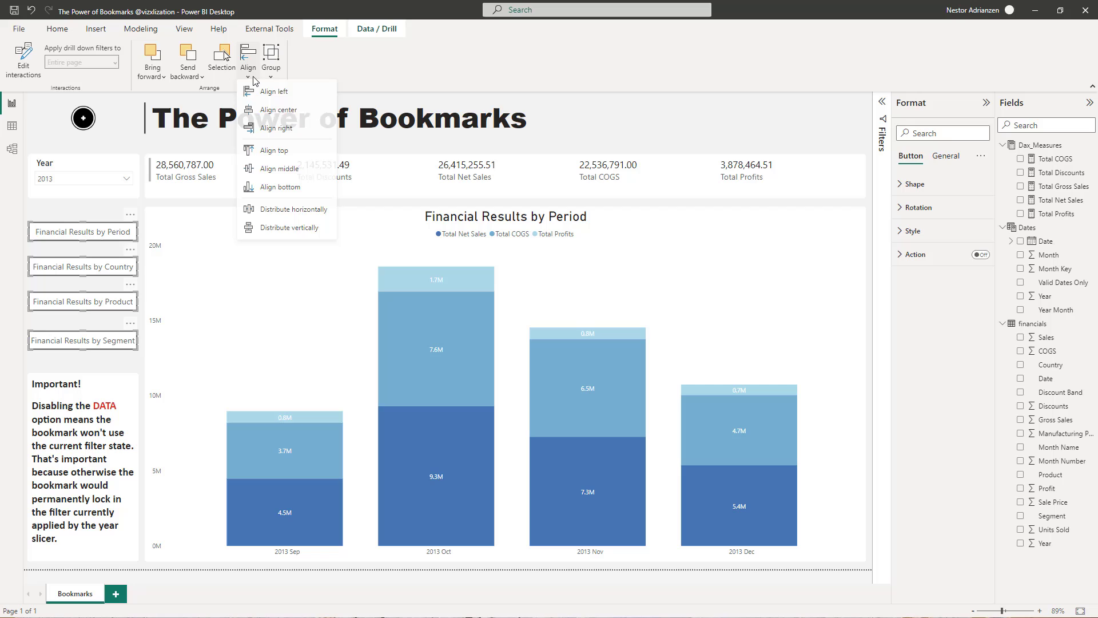
{"action": "left_click", "coordinate": [286, 227]}
{"action": "left_click", "coordinate": [825, 147]}
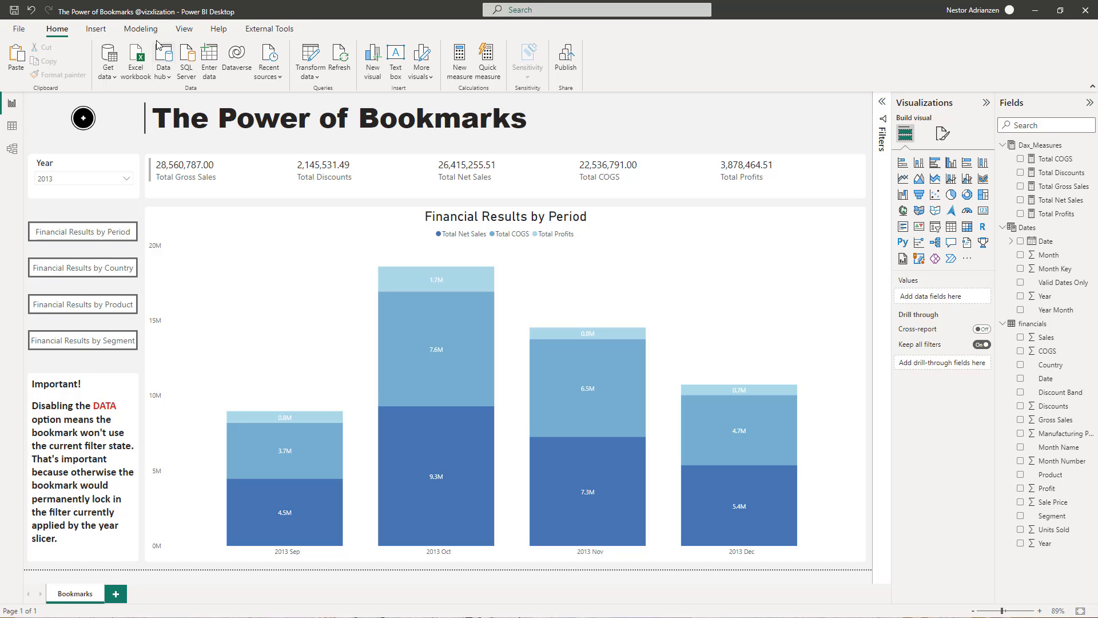
- Open the Bookmarks pane and filter the Year slicer to 2014 only
{"action": "left_click", "coordinate": [183, 28]}
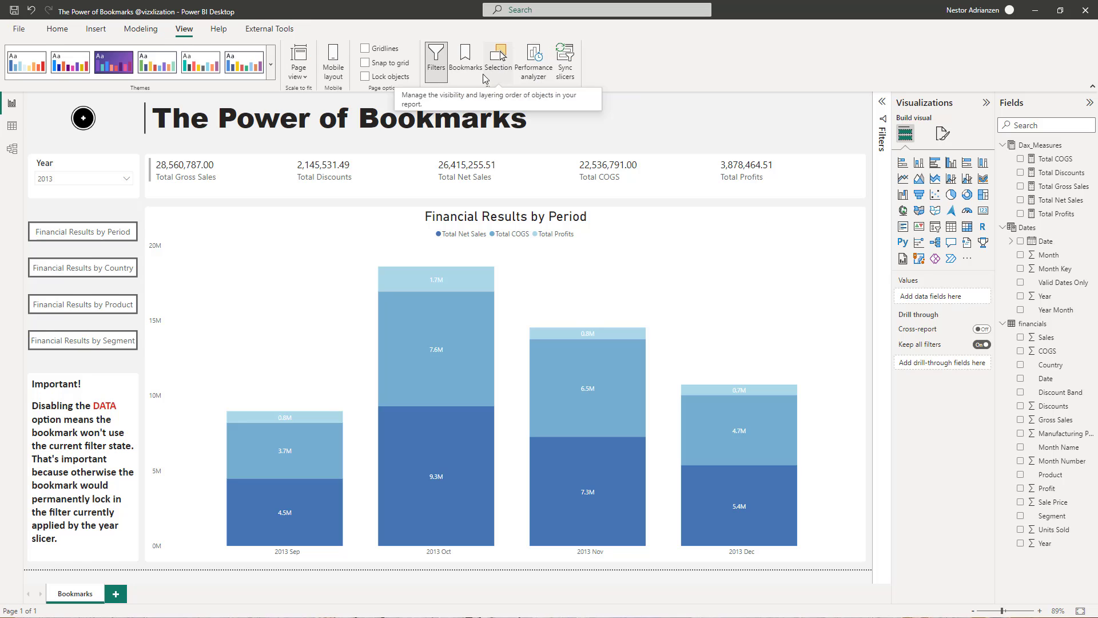
{"action": "left_click", "coordinate": [465, 60]}
{"action": "left_click", "coordinate": [114, 170]}
{"action": "left_click", "coordinate": [114, 170]}
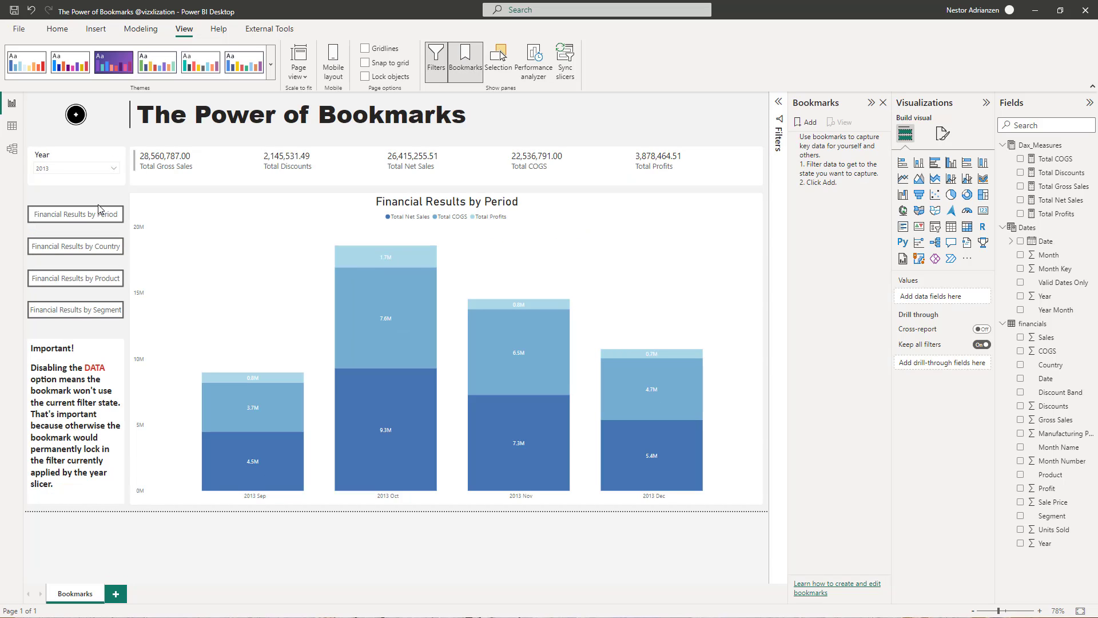
{"action": "left_click", "coordinate": [114, 170]}
{"action": "left_click", "coordinate": [41, 194]}
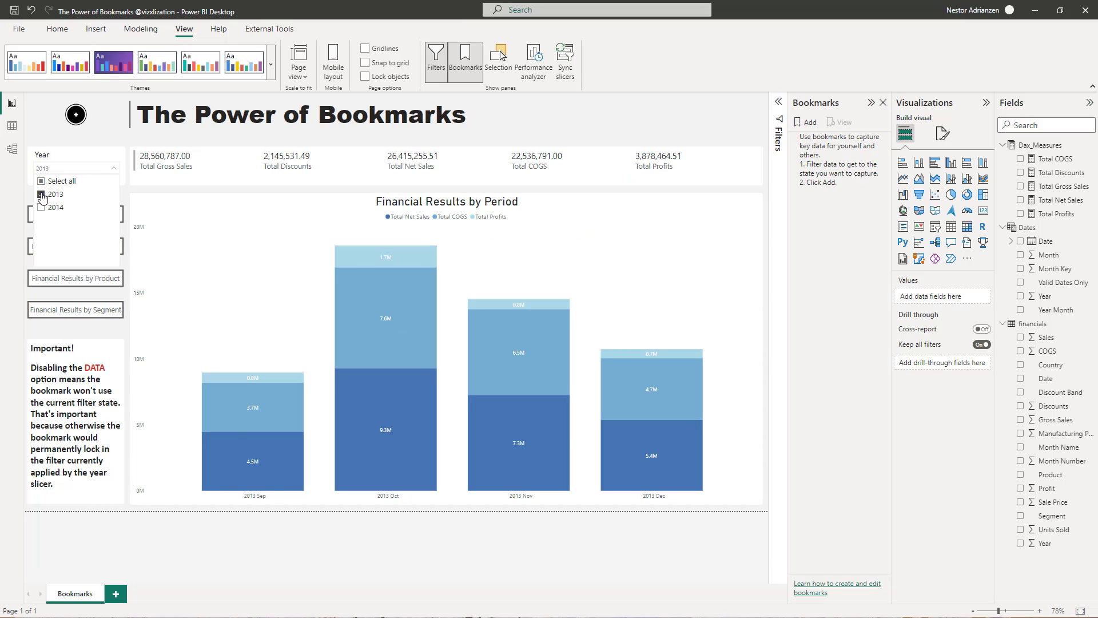
{"action": "left_click", "coordinate": [127, 195]}
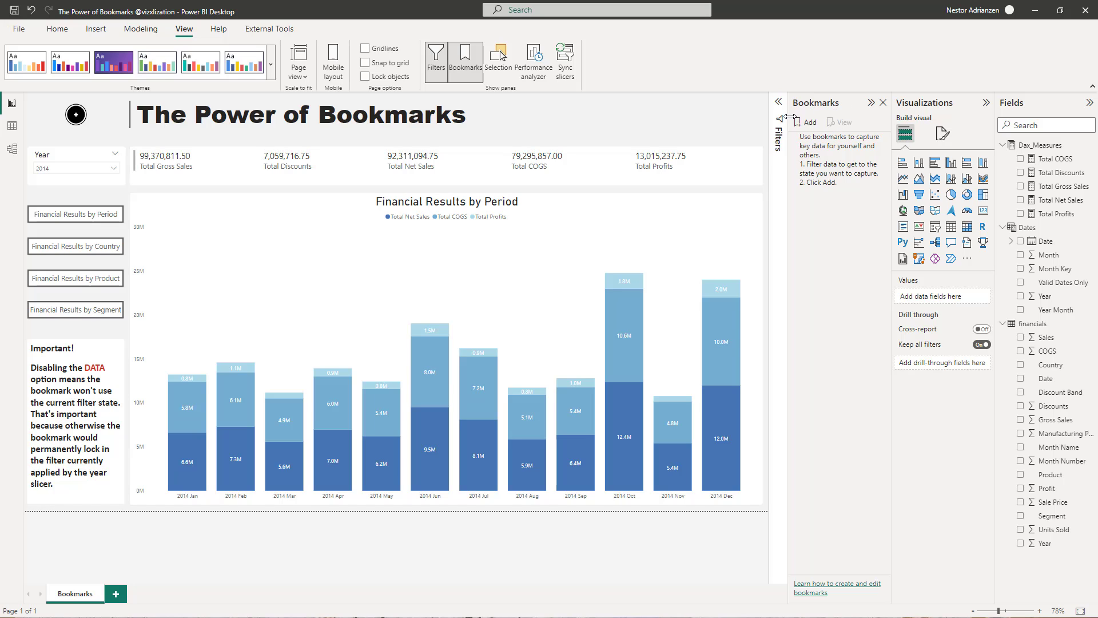
- Add a bookmark of the current view and name it "Financial Results by Period"
{"action": "left_click", "coordinate": [807, 123]}
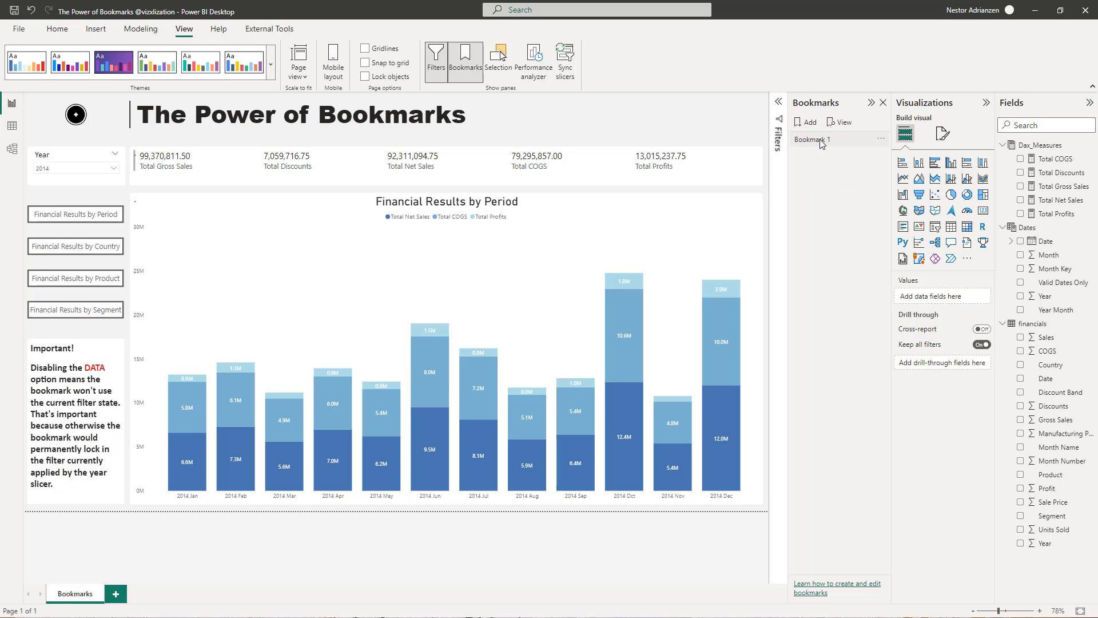
{"action": "double_click", "coordinate": [822, 141]}
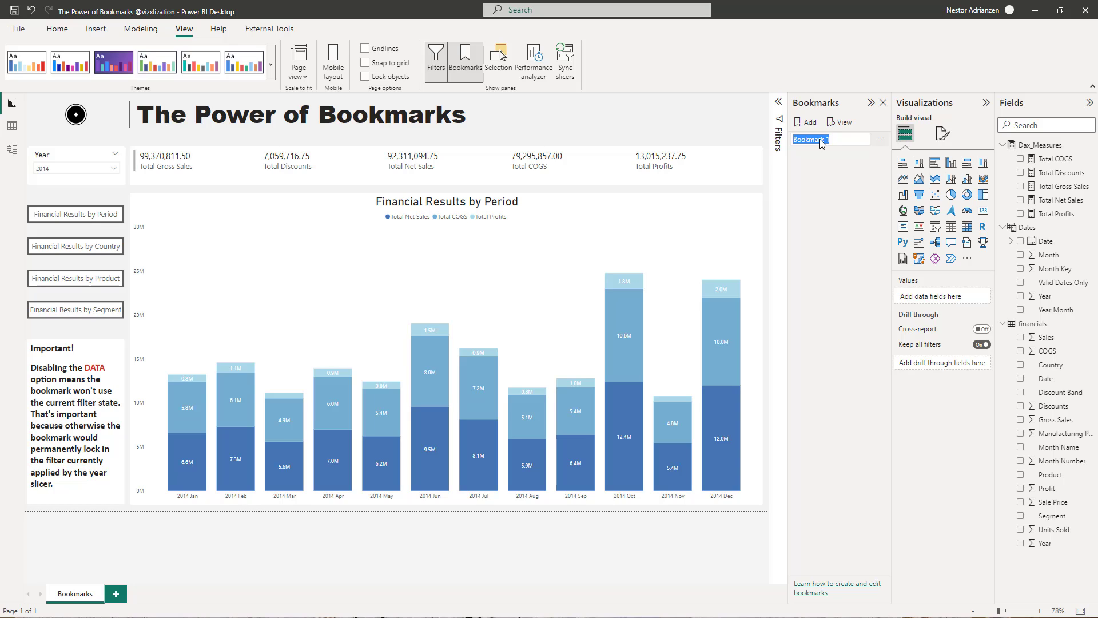
{"action": "type", "text": "Fianncial Results by Period"}
{"action": "key", "text": "Return"}
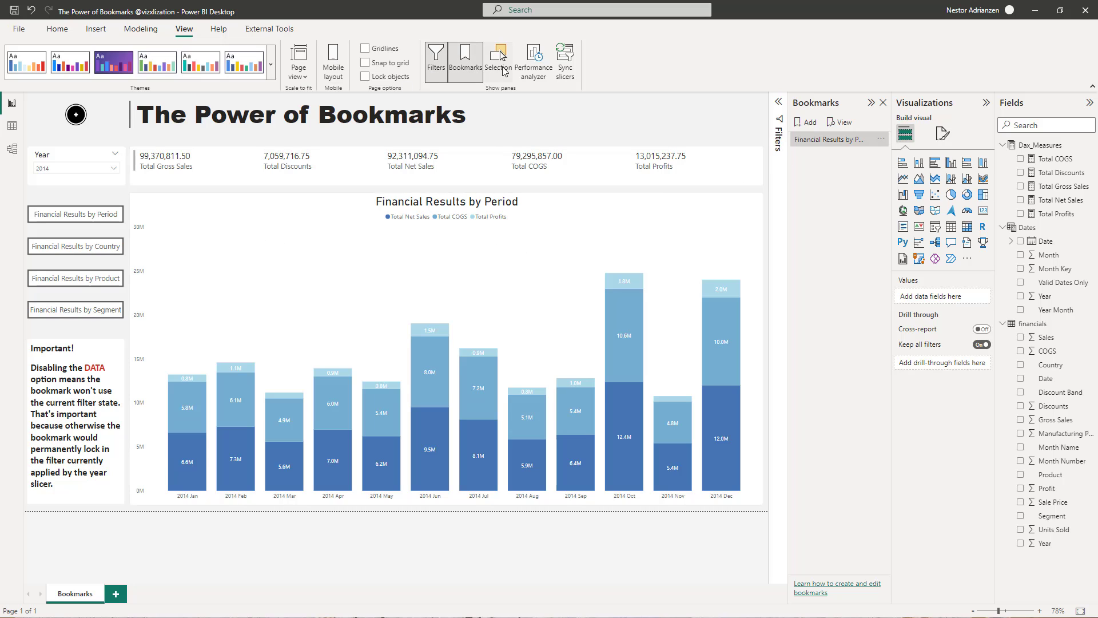
- Open the Selection pane, hide the Period chart, show the Country chart and collapse the pane
{"action": "left_click", "coordinate": [498, 61]}
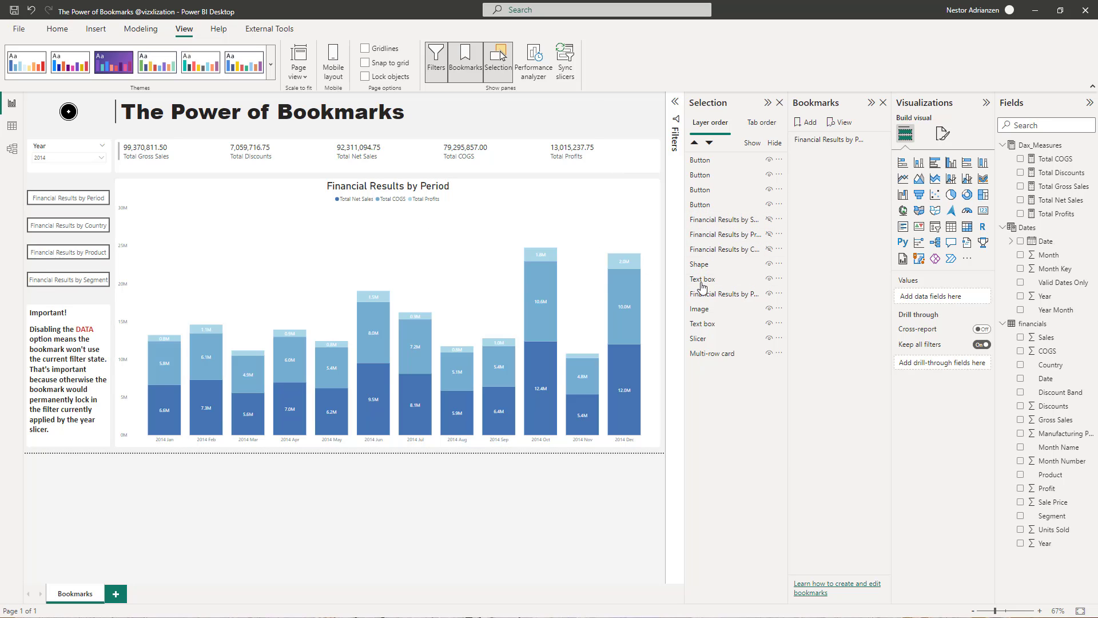
{"action": "left_click", "coordinate": [769, 294]}
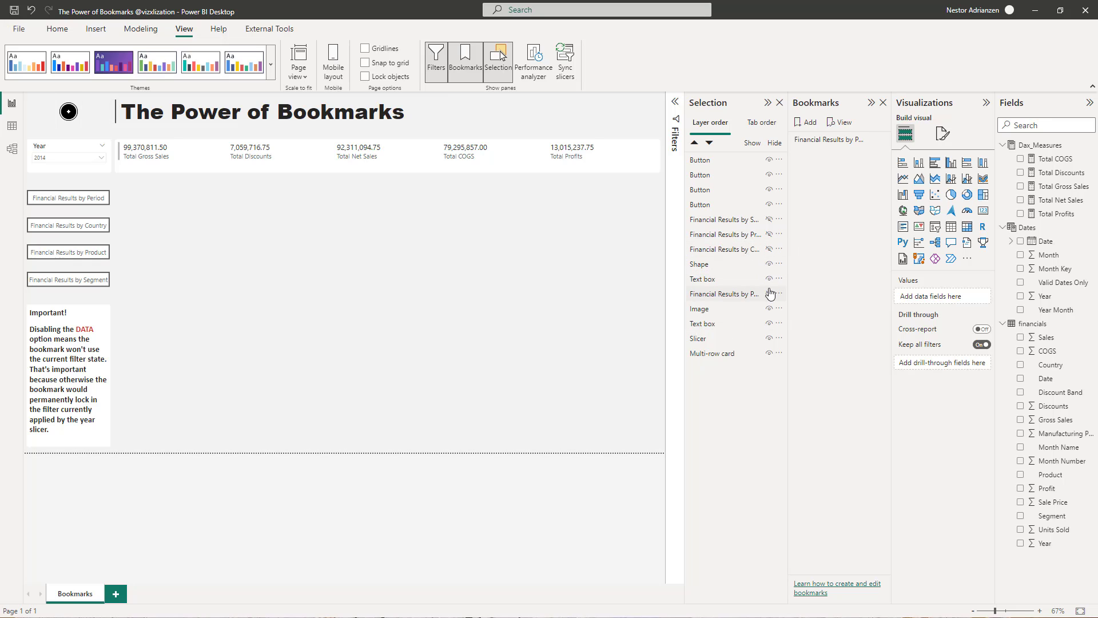
{"action": "left_click", "coordinate": [769, 249]}
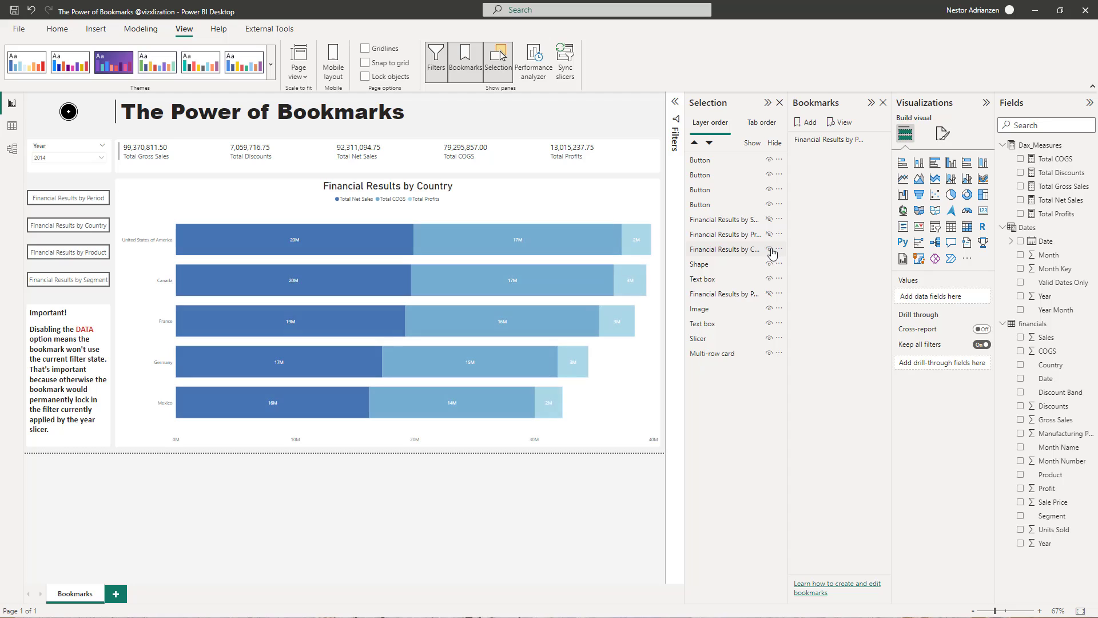
{"action": "left_click", "coordinate": [765, 103]}
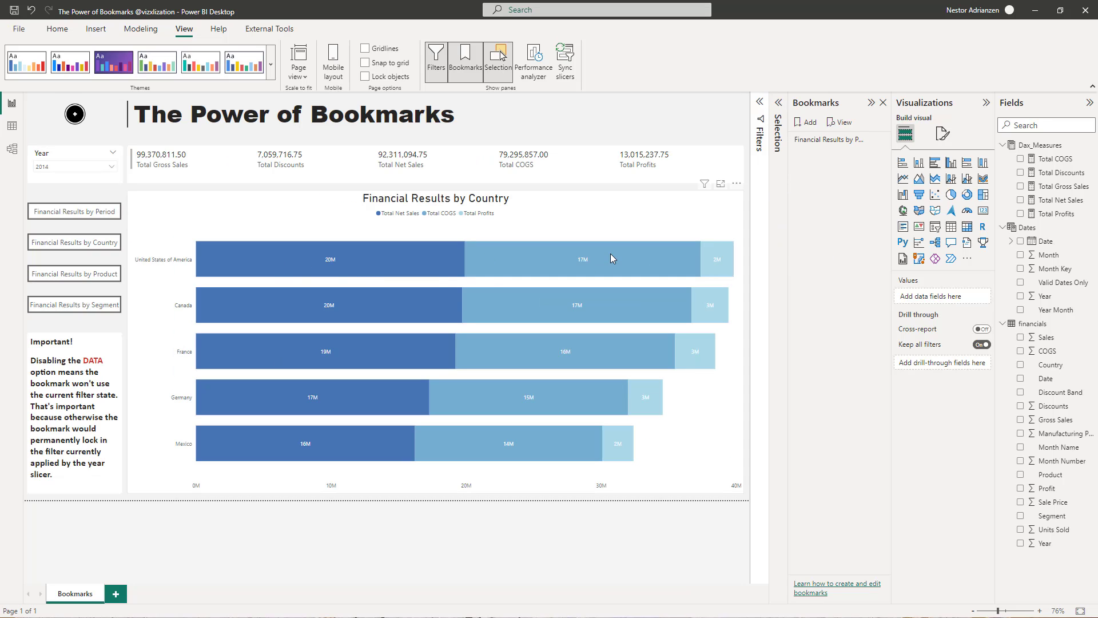
- Add a bookmark of the Country chart view and name it "Financial Results by Country"
{"action": "left_click", "coordinate": [812, 125]}
{"action": "double_click", "coordinate": [824, 156]}
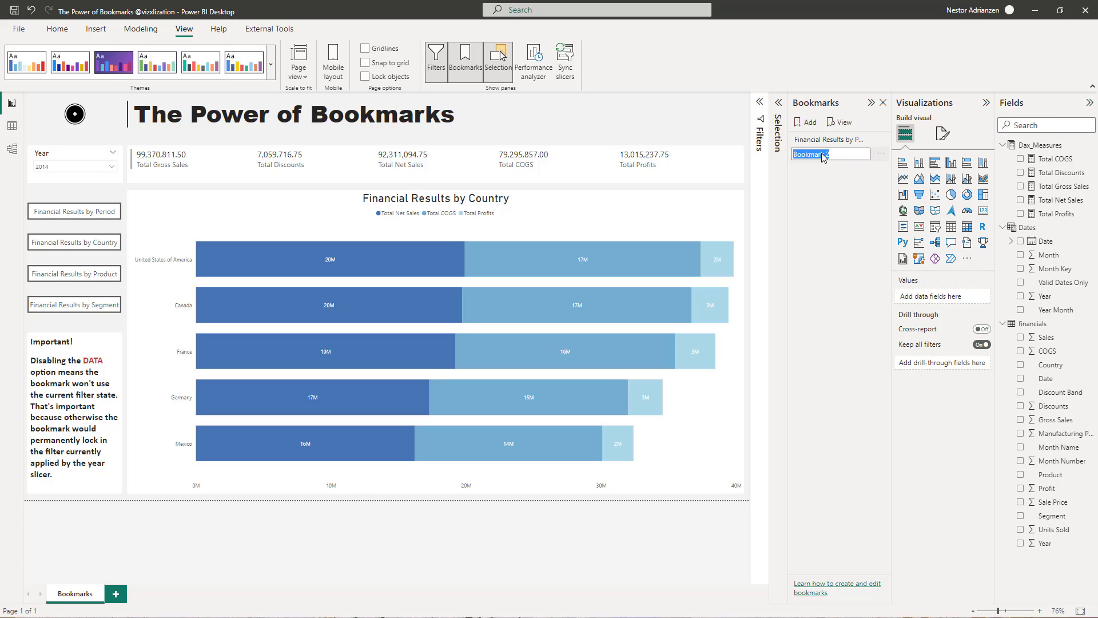
{"action": "type", "text": "Financial Results by Country"}
{"action": "key", "text": "Return"}
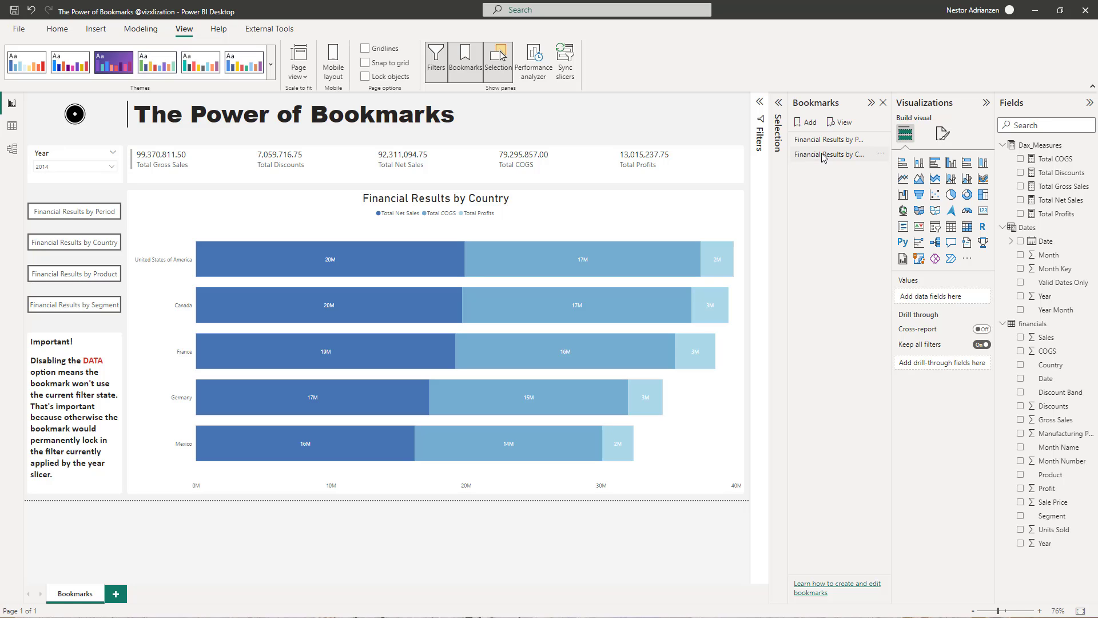
- Expand the Selection pane, hide the Country chart, show the Product chart and collapse the pane
{"action": "left_click", "coordinate": [778, 104]}
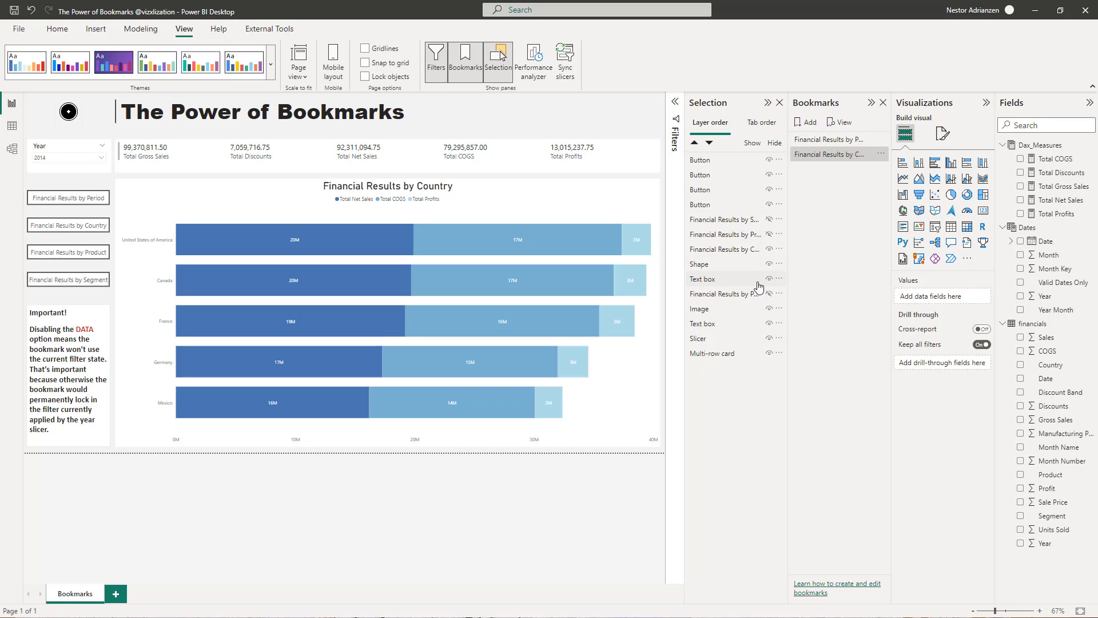
{"action": "left_click", "coordinate": [769, 250]}
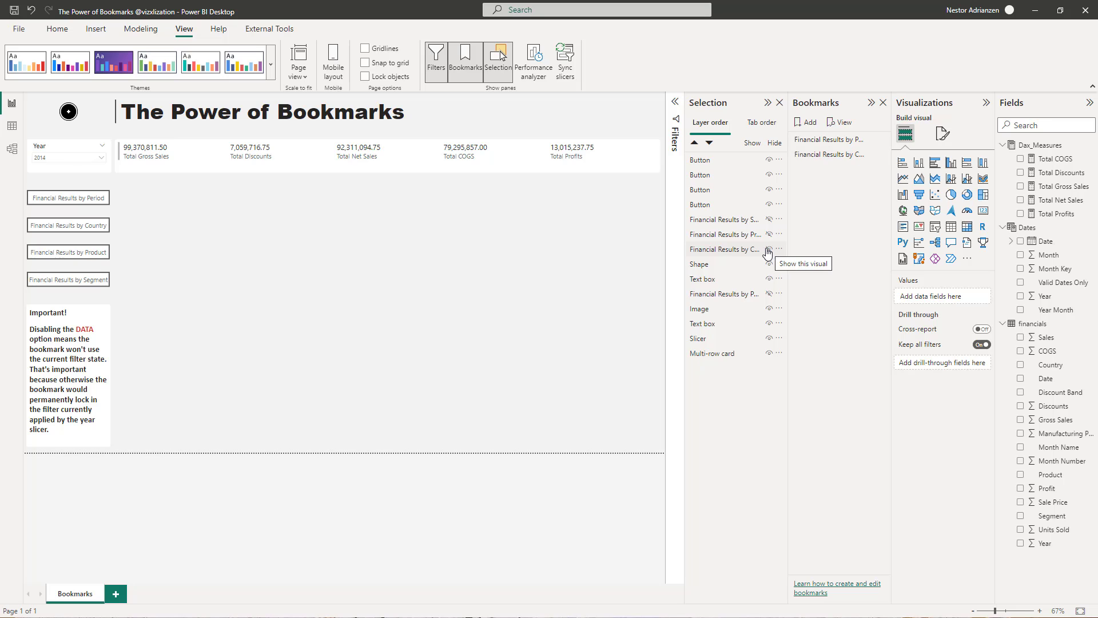
{"action": "left_click", "coordinate": [769, 234]}
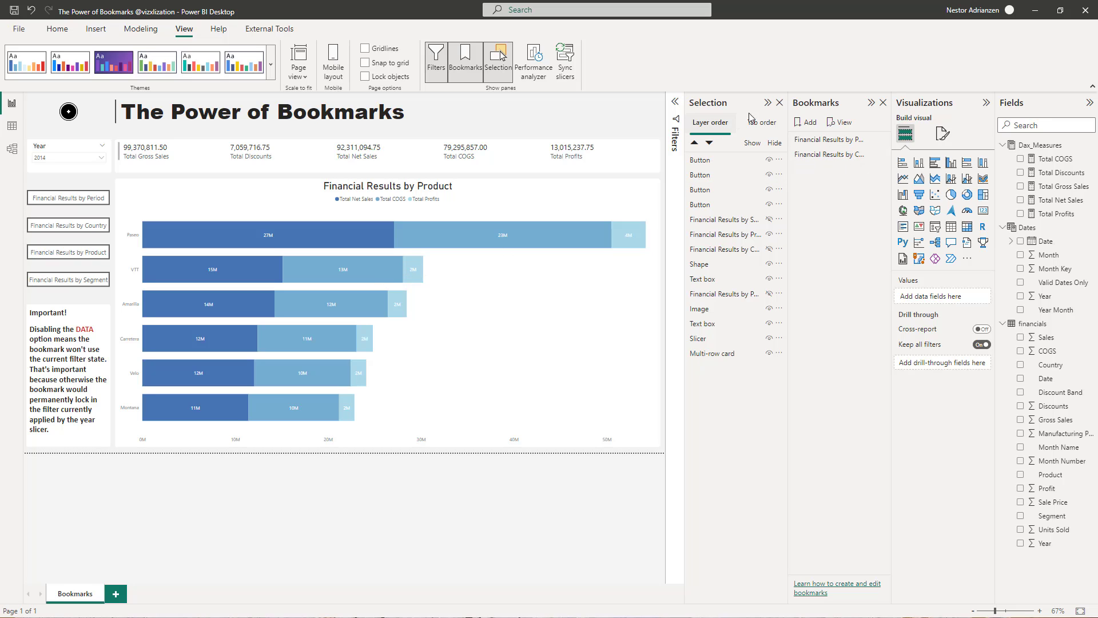
{"action": "left_click", "coordinate": [768, 103]}
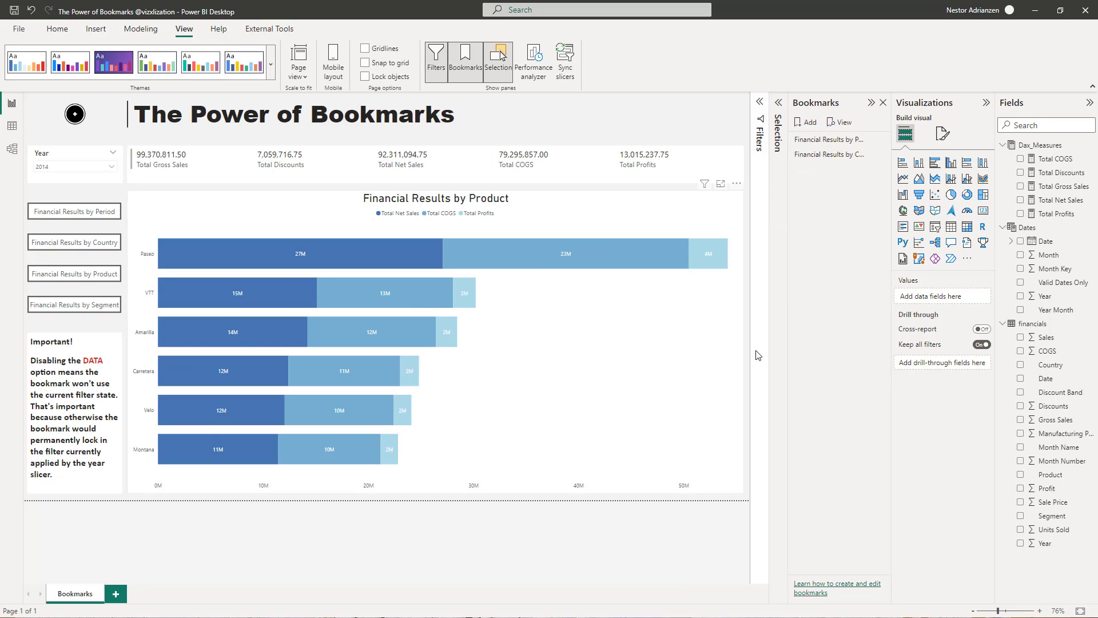
- Add a bookmark of the Product chart view and name it "Financial Results by Product"
{"action": "left_click", "coordinate": [807, 123]}
{"action": "double_click", "coordinate": [826, 171]}
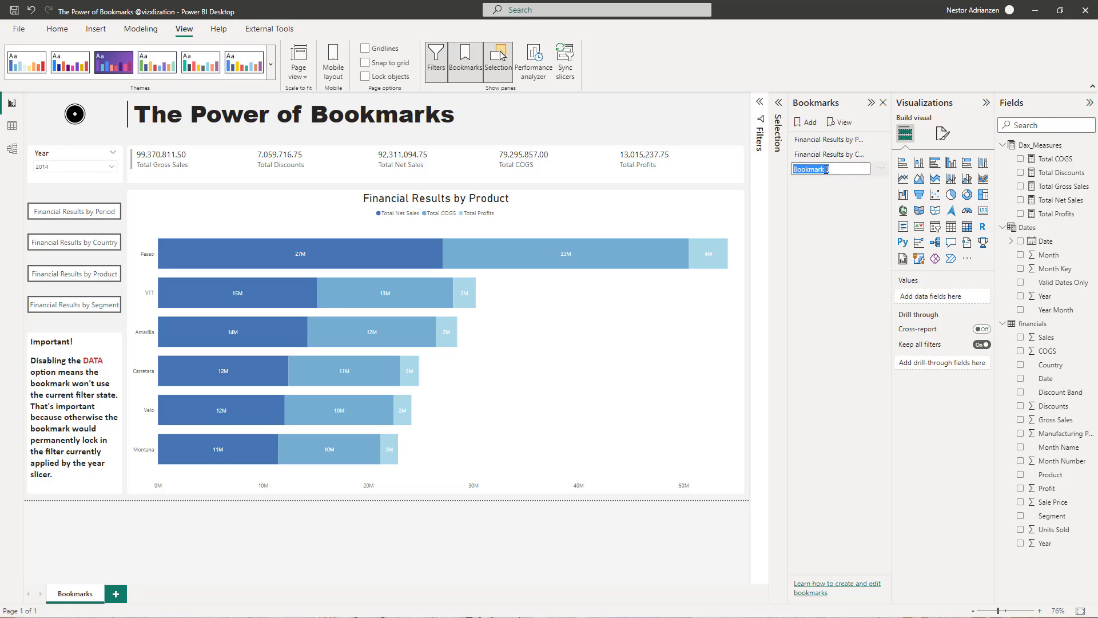
{"action": "type", "text": "Financial Results by Product"}
{"action": "key", "text": "Return"}
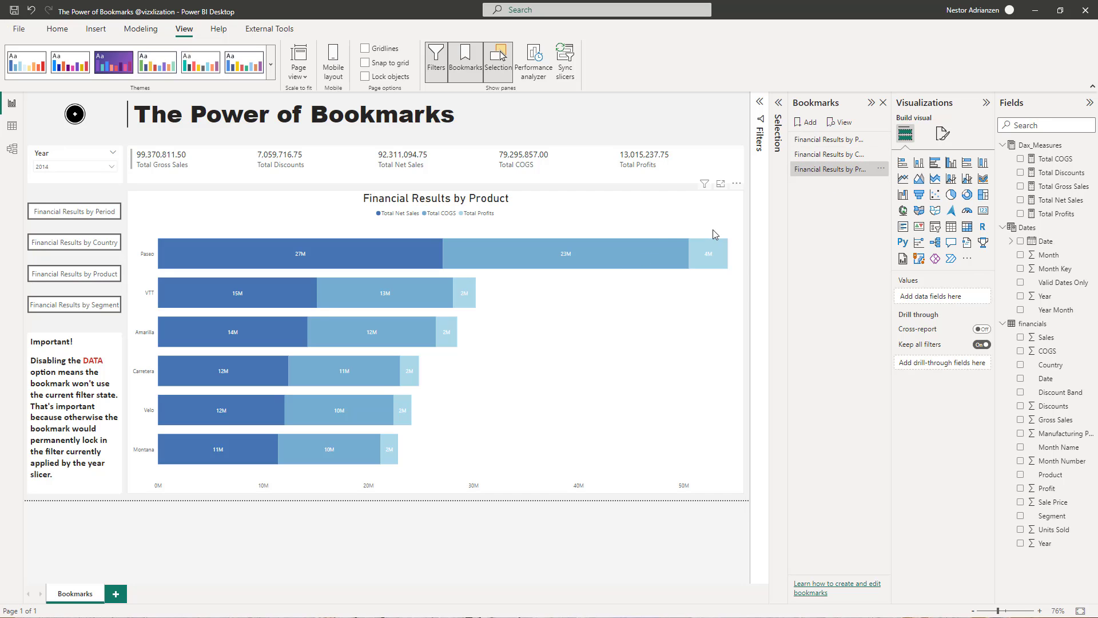
- Expand the Selection pane, hide the Product chart, show the Segment chart and collapse the pane
{"action": "left_click", "coordinate": [779, 107]}
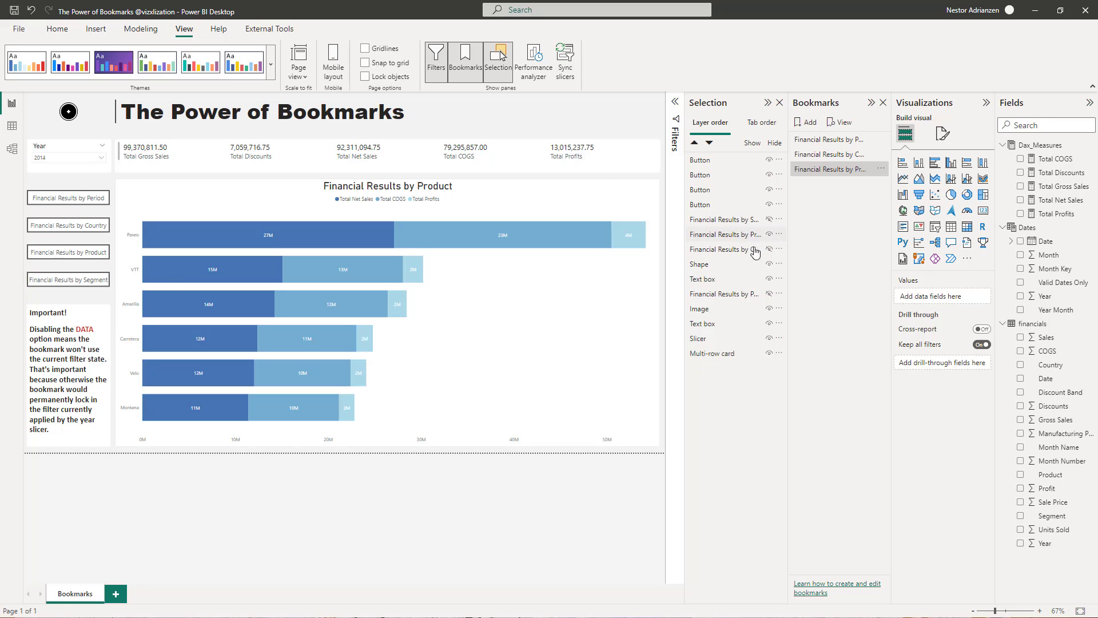
{"action": "left_click", "coordinate": [769, 234]}
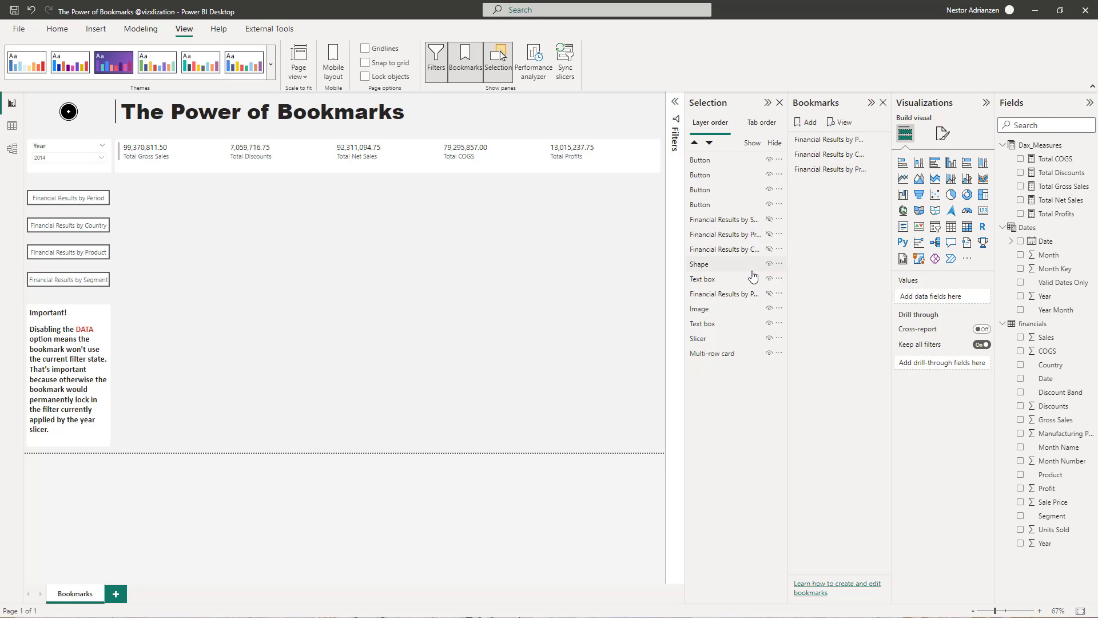
{"action": "left_click", "coordinate": [769, 220]}
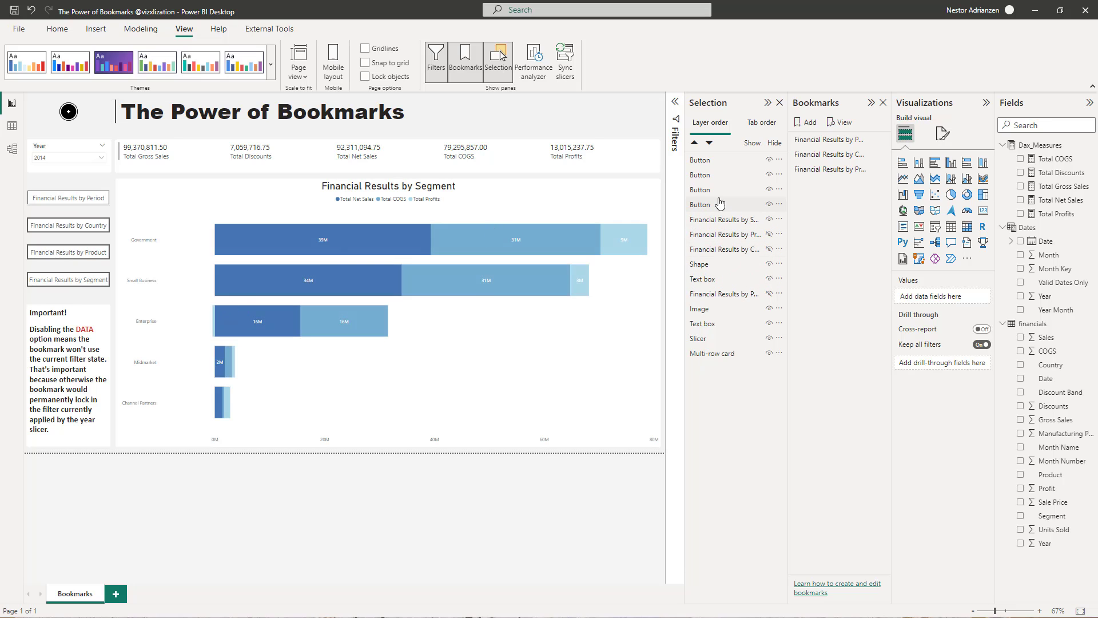
{"action": "left_click", "coordinate": [768, 104]}
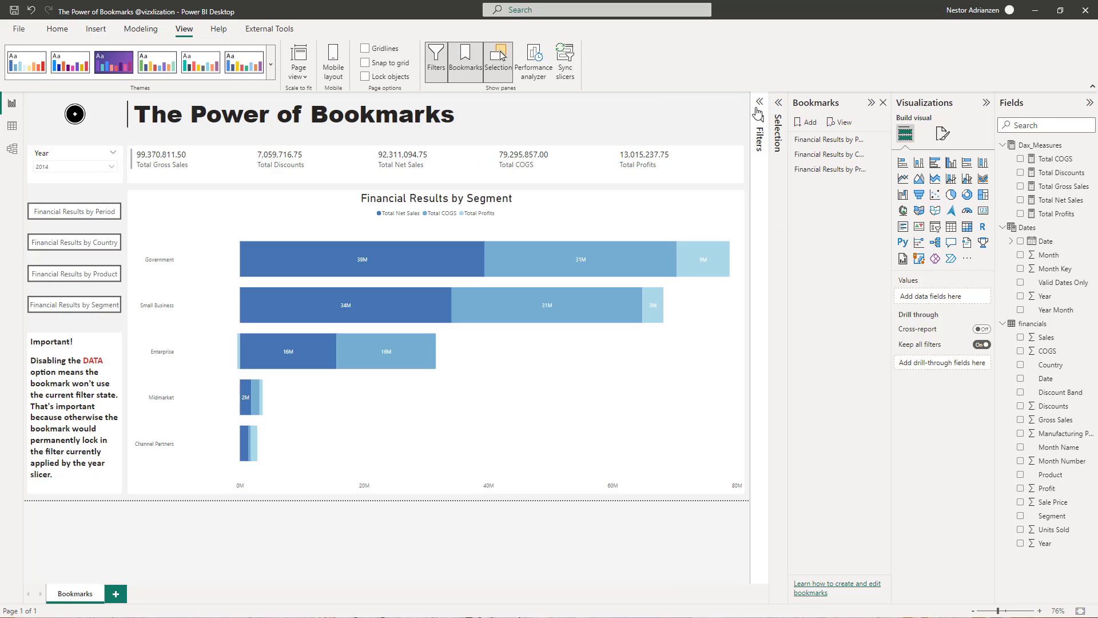
- Add a bookmark of the Segment chart view and name it "Financial Results by Segment"
{"action": "left_click", "coordinate": [809, 123]}
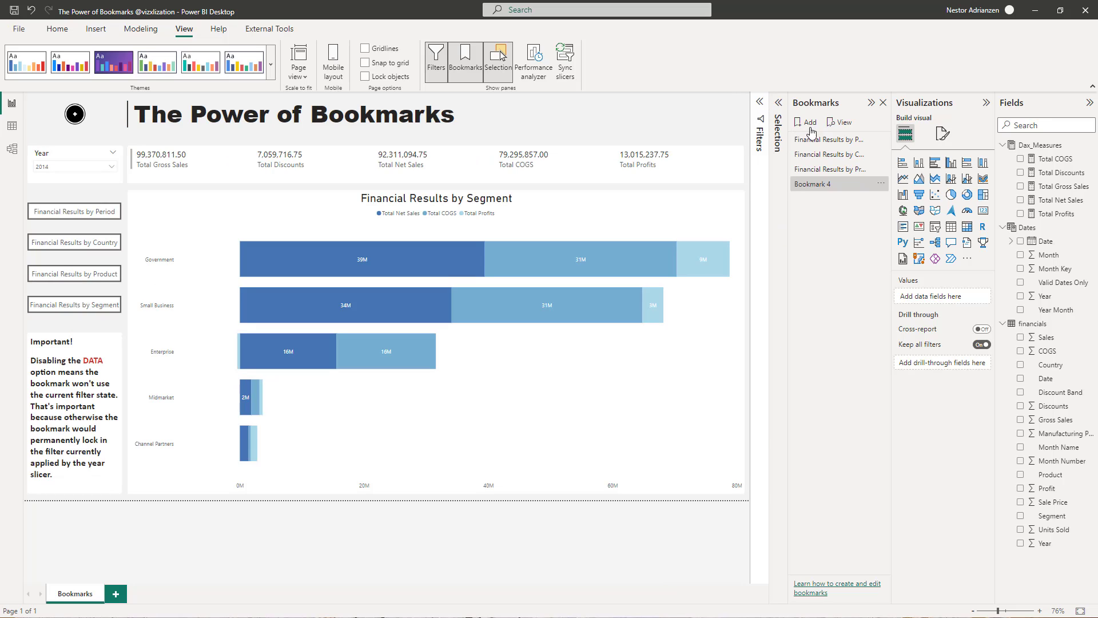
{"action": "double_click", "coordinate": [825, 184]}
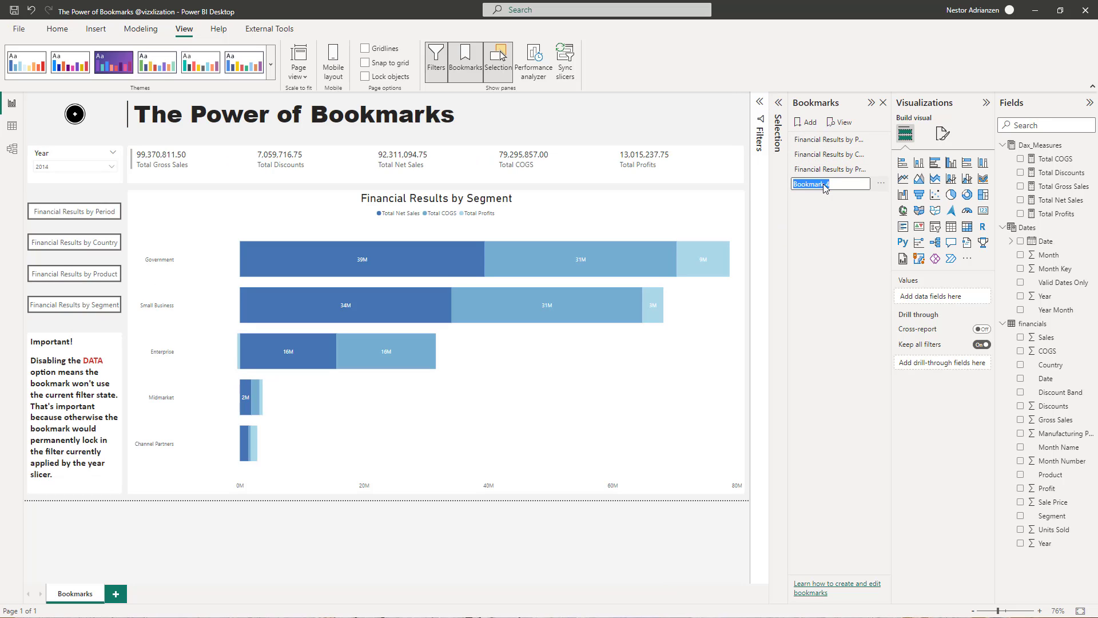
{"action": "type", "text": "Financial Results by Segment"}
{"action": "key", "text": "Return"}
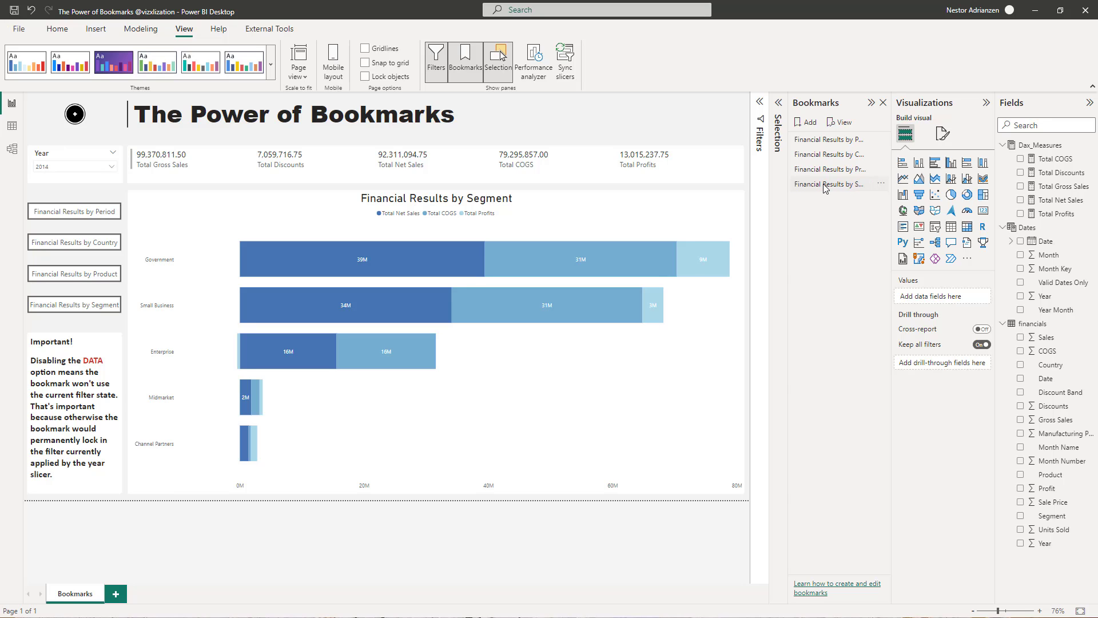
{"action": "left_click", "coordinate": [825, 185]}
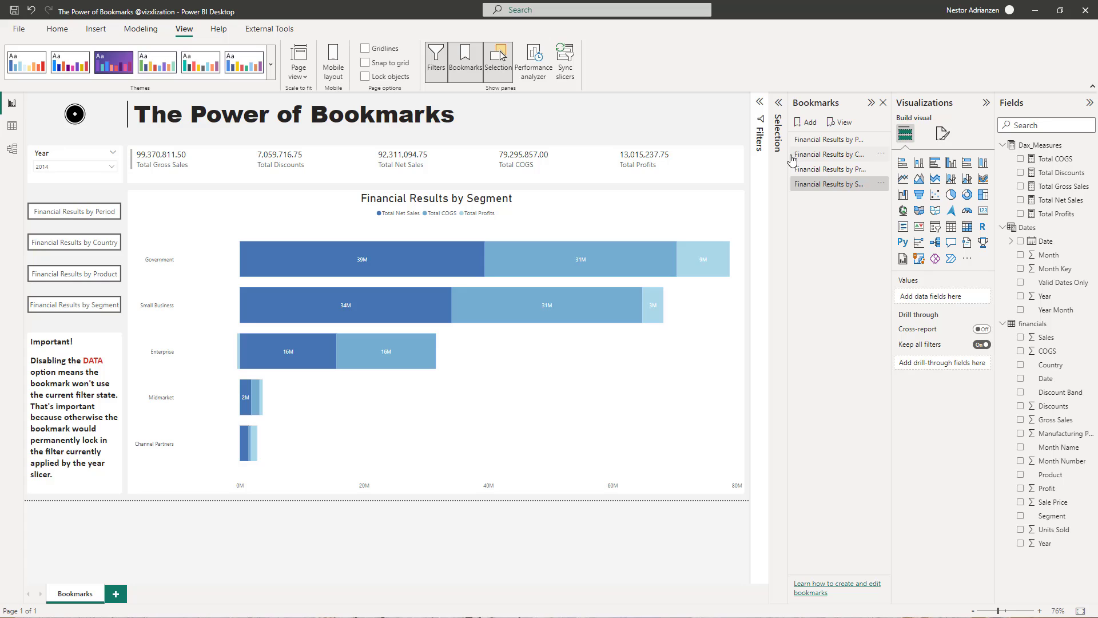
- Widen the Bookmarks pane to fit the full names and disable the Data option of the "Financial Results by Period" bookmark
{"action": "left_click_drag", "start_coordinate": [789, 160], "coordinate": [774, 159]}
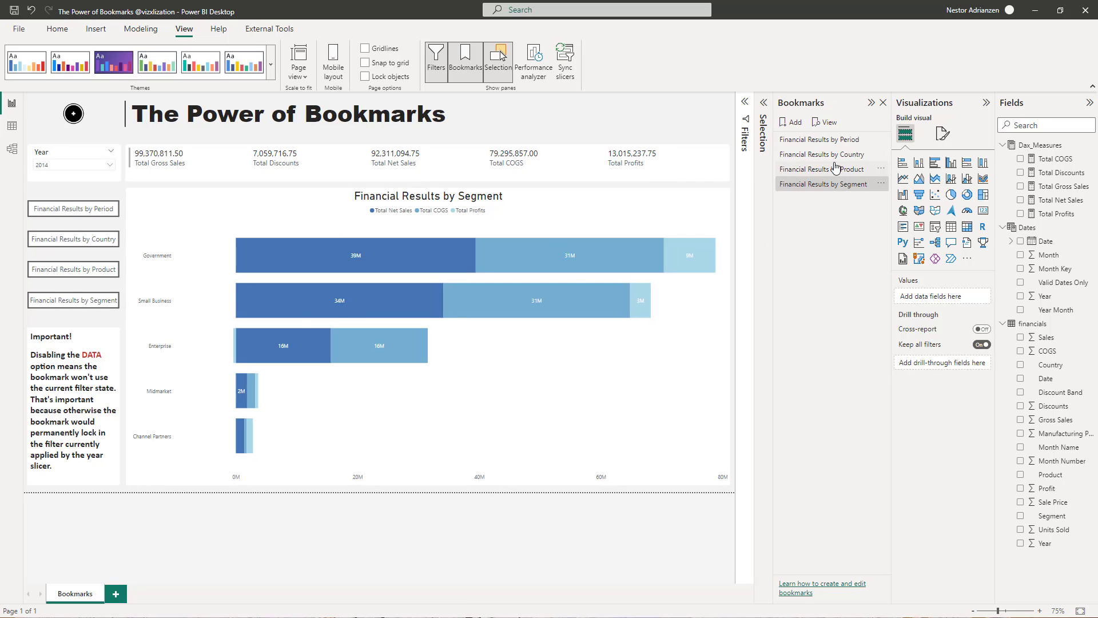
{"action": "left_click", "coordinate": [841, 140]}
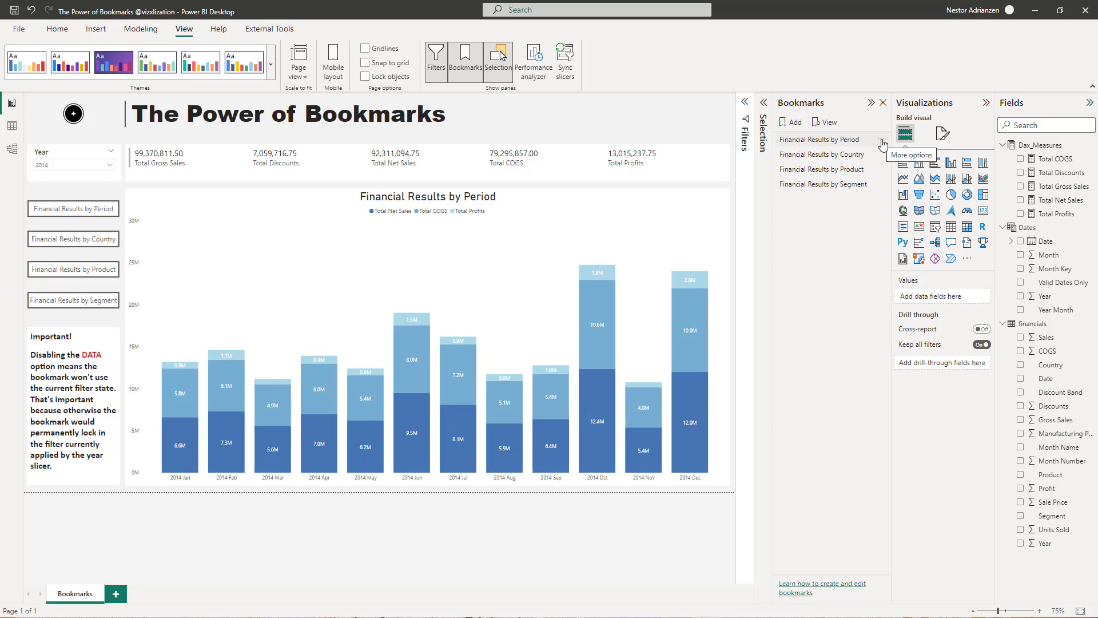
{"action": "left_click", "coordinate": [881, 141]}
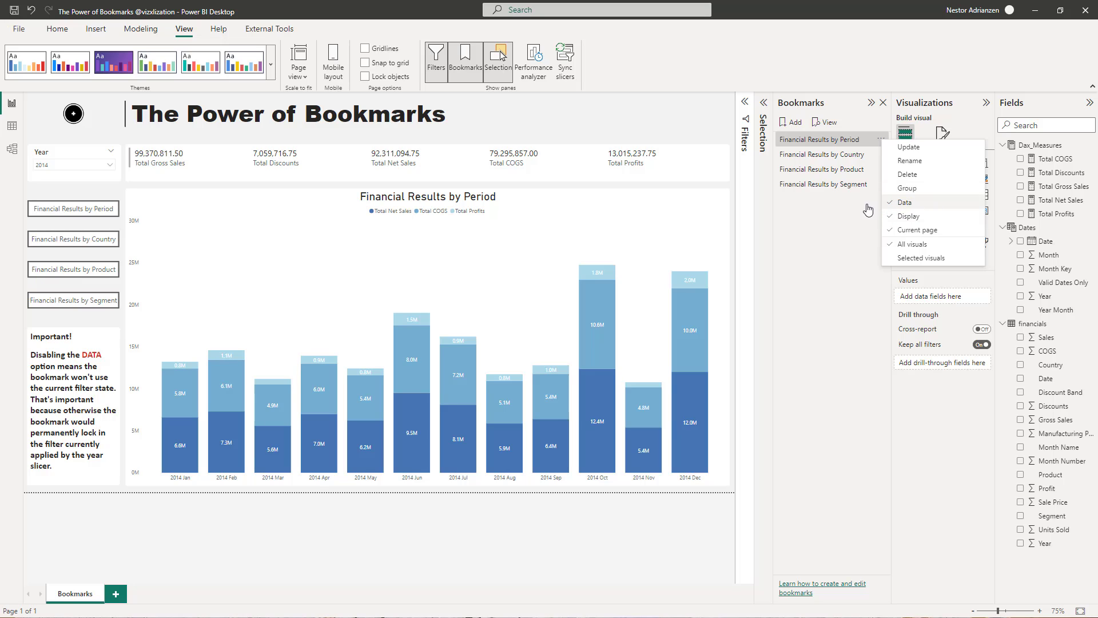
{"action": "left_click", "coordinate": [824, 243]}
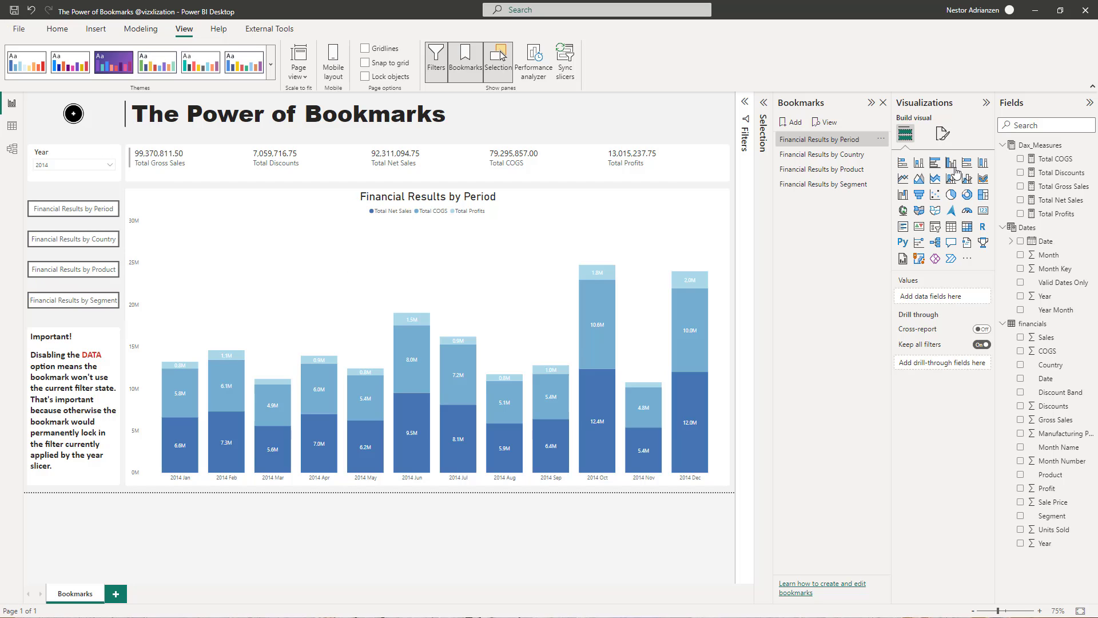
{"action": "left_click", "coordinate": [882, 140]}
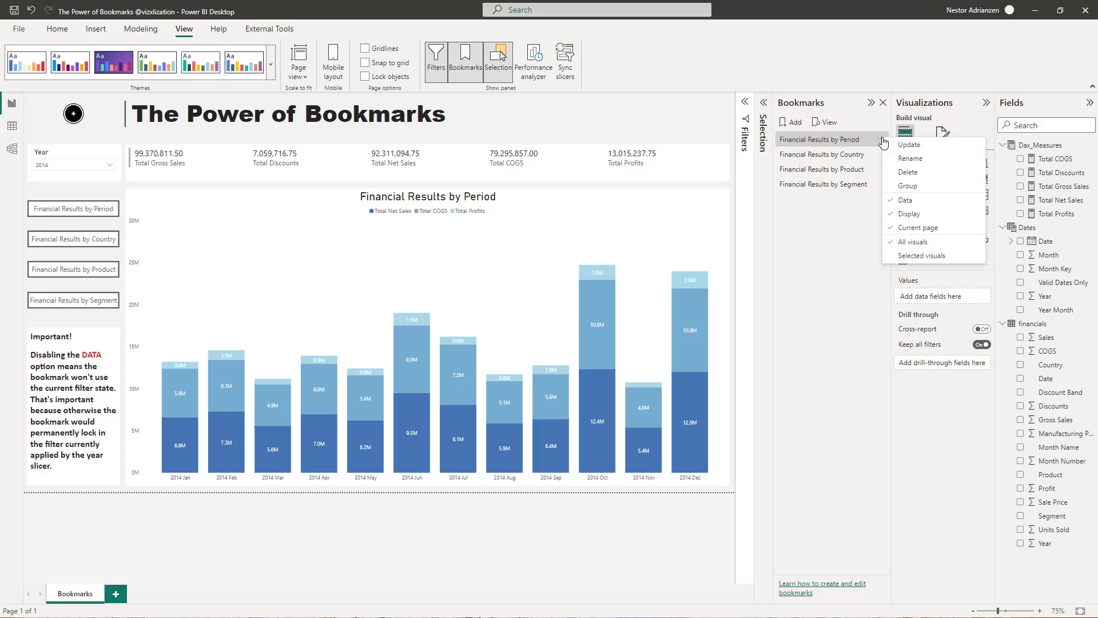
{"action": "left_click", "coordinate": [908, 200]}
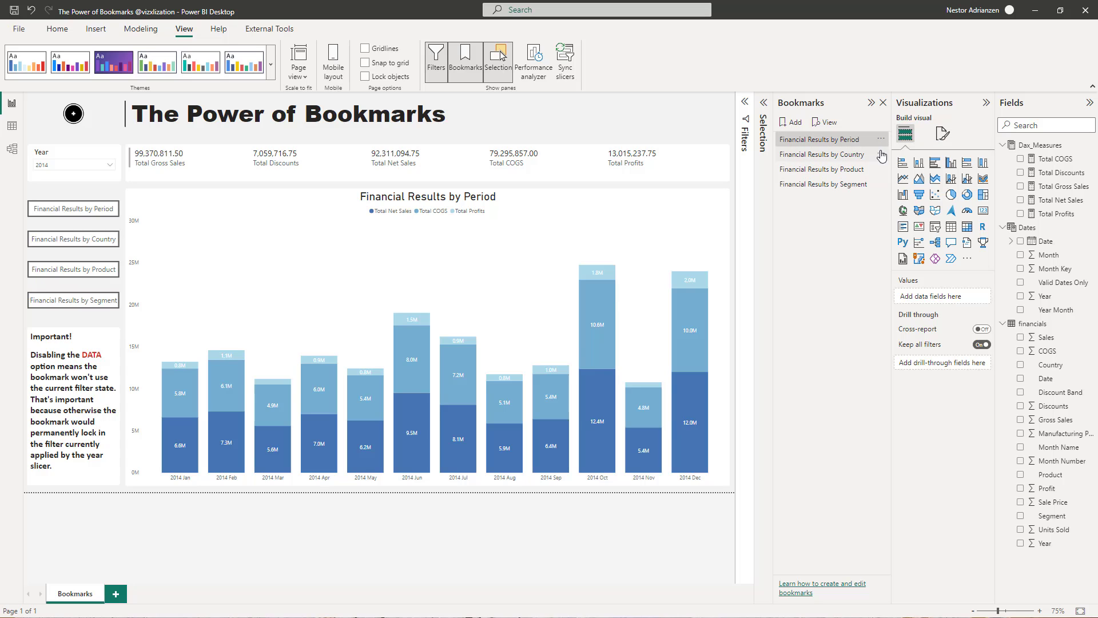
- Disable the Data option of the "Financial Results by Country" bookmark
{"action": "left_click", "coordinate": [880, 155]}
{"action": "left_click", "coordinate": [909, 213]}
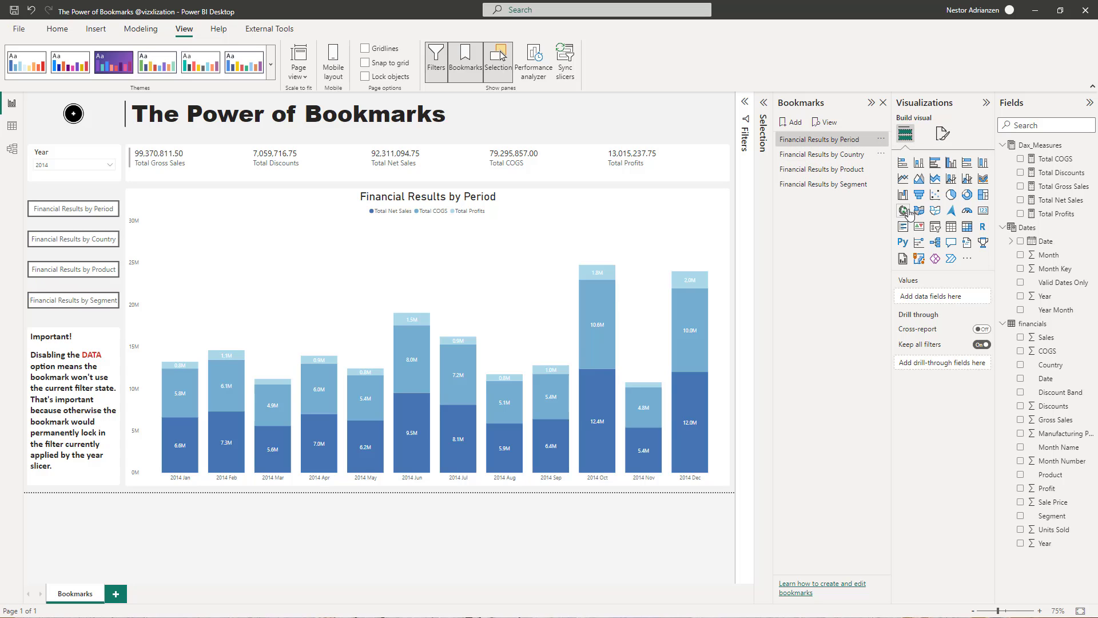
{"action": "left_click", "coordinate": [881, 155]}
- Disable the Data option of the "Financial Results by Product" and "Financial Results by Segment" bookmarks
{"action": "right_click", "coordinate": [872, 170]}
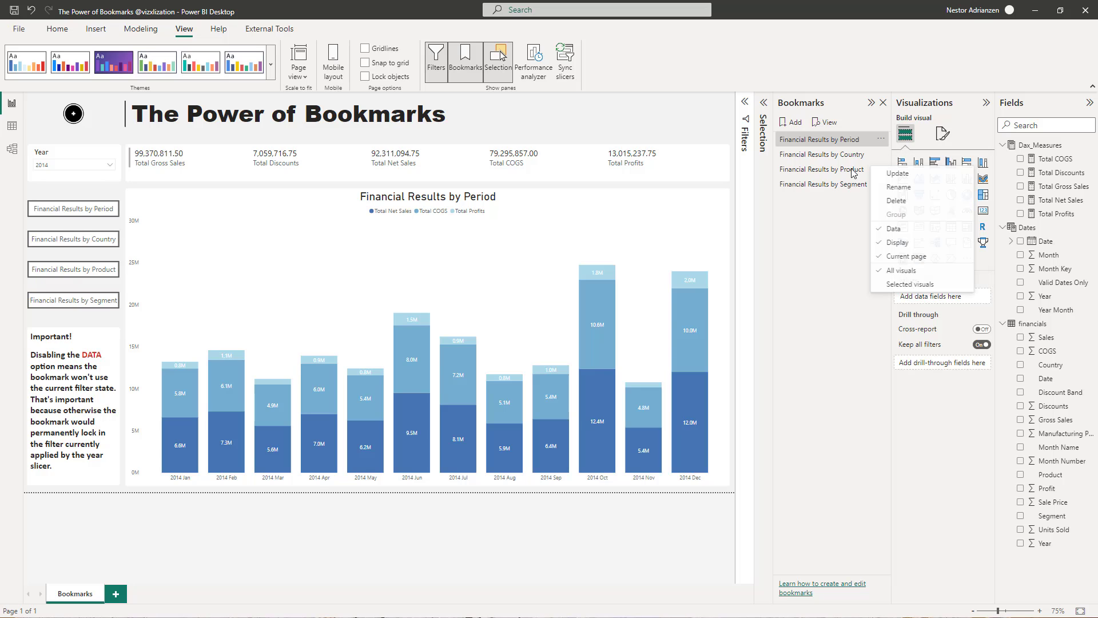
{"action": "left_click", "coordinate": [852, 170]}
{"action": "left_click", "coordinate": [881, 169]}
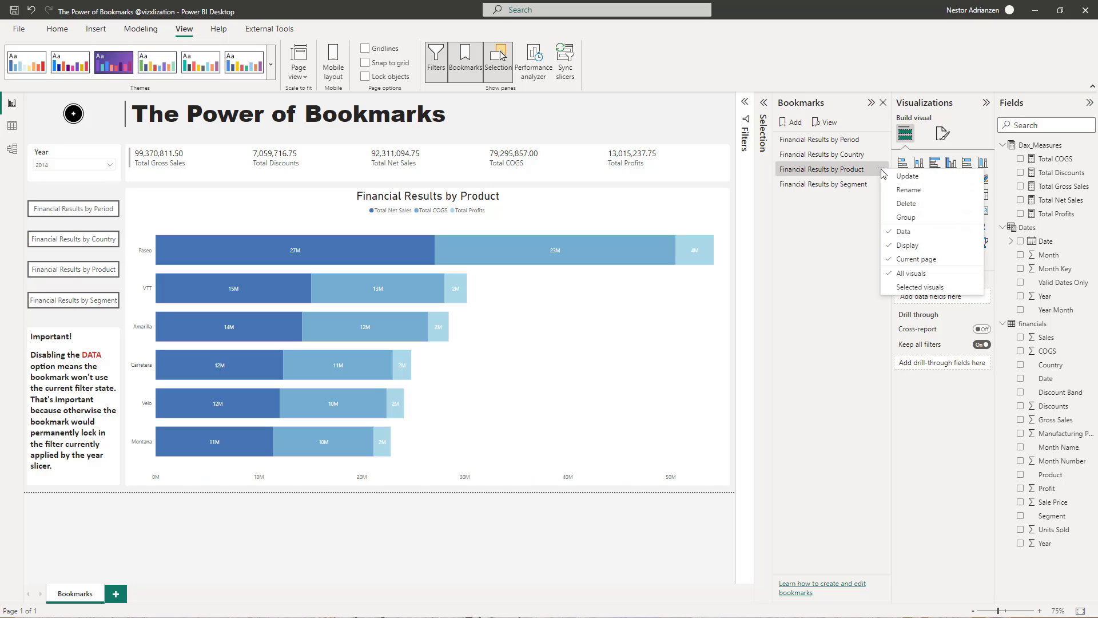
{"action": "left_click", "coordinate": [920, 232]}
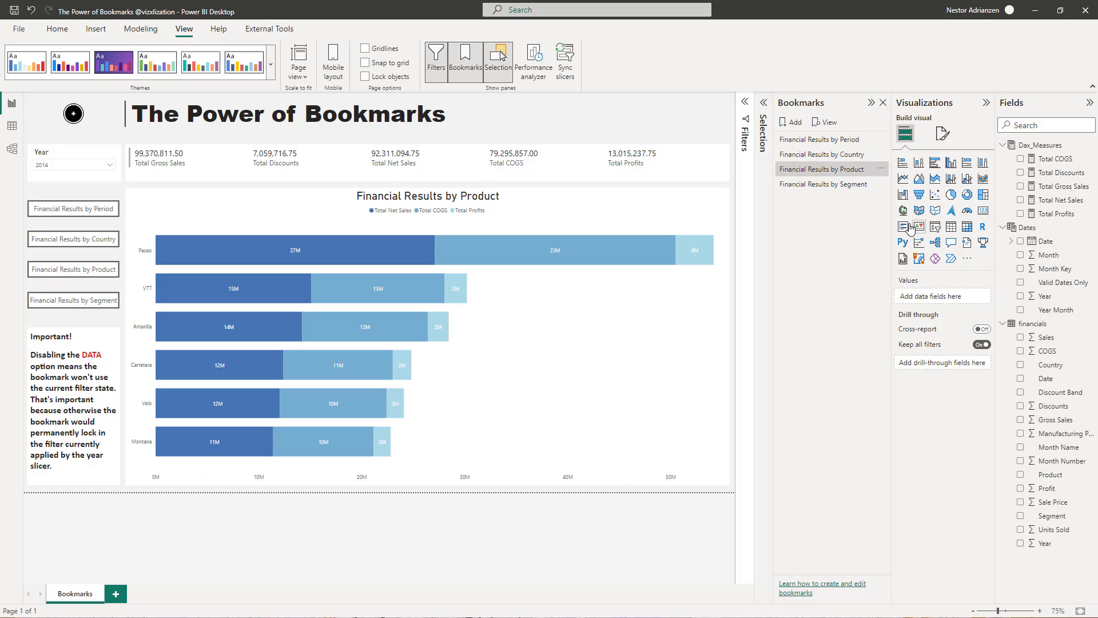
{"action": "left_click", "coordinate": [881, 184]}
{"action": "left_click", "coordinate": [902, 245]}
{"action": "left_click", "coordinate": [851, 185]}
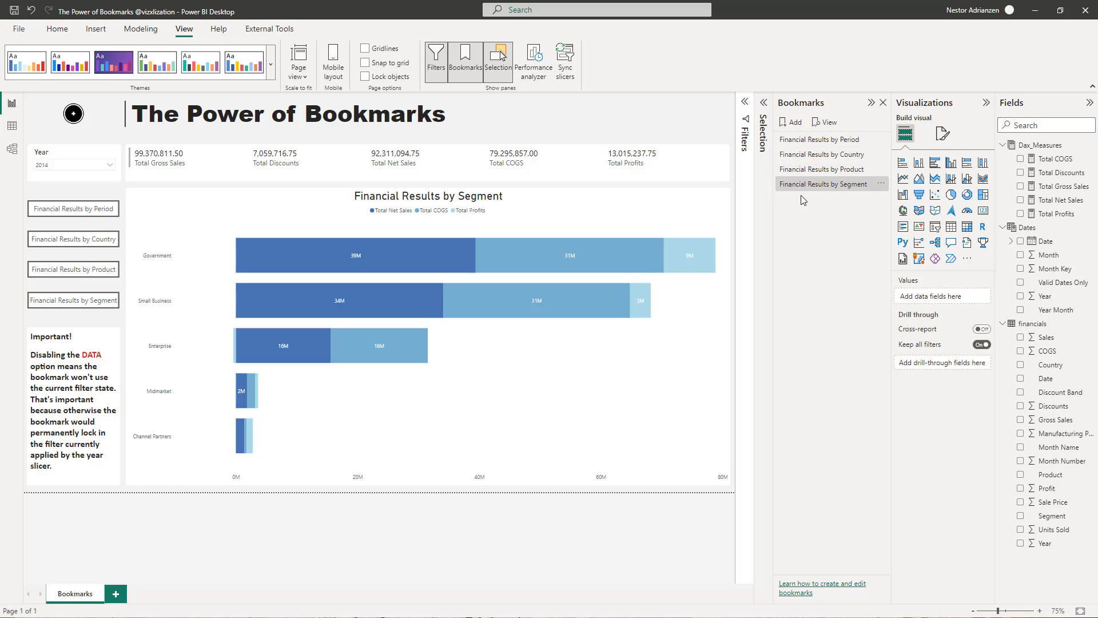
- Add another bookmark of the Segment chart view, name it "Segment with DATA" and check its options without changing them
{"action": "left_click", "coordinate": [793, 127]}
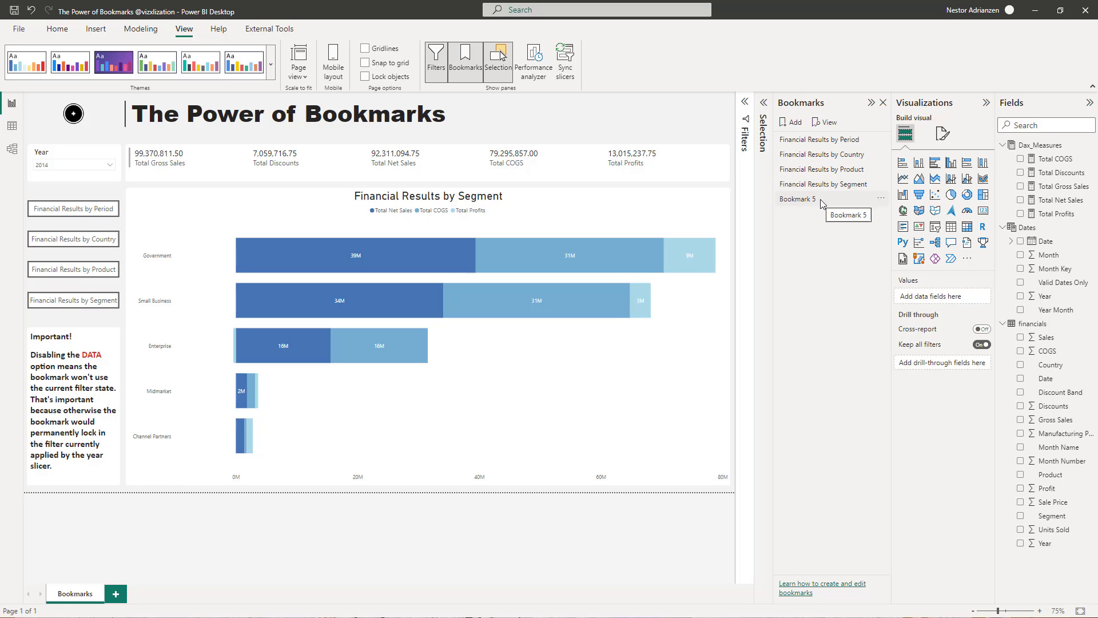
{"action": "double_click", "coordinate": [822, 200]}
{"action": "type", "text": "Segment with DATA"}
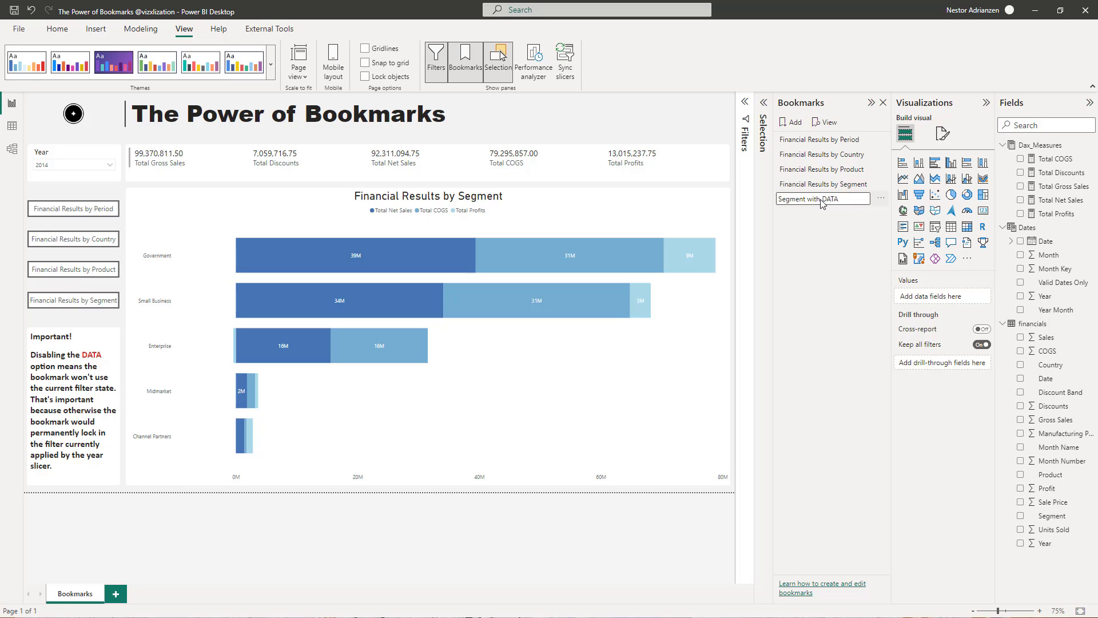
{"action": "key", "text": "Return"}
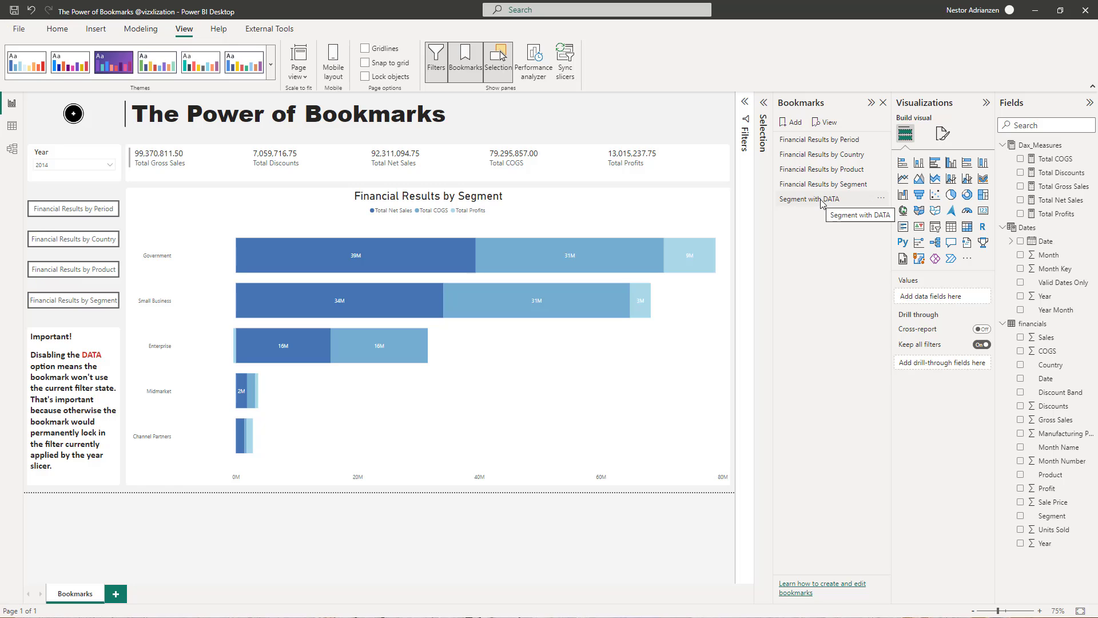
{"action": "left_click", "coordinate": [881, 199]}
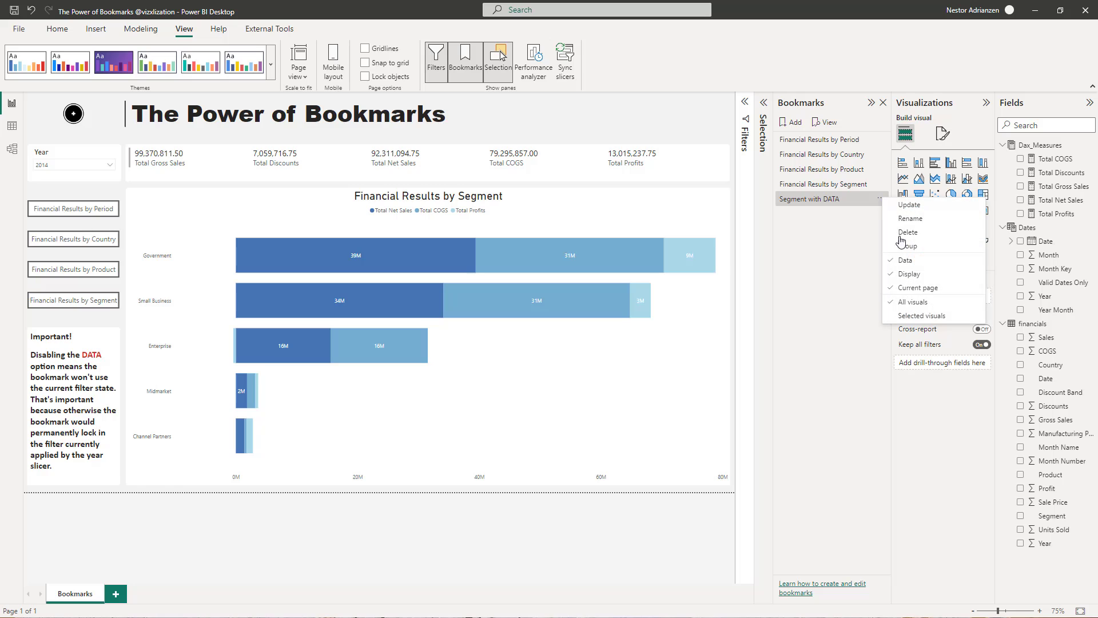
{"action": "left_click", "coordinate": [833, 265]}
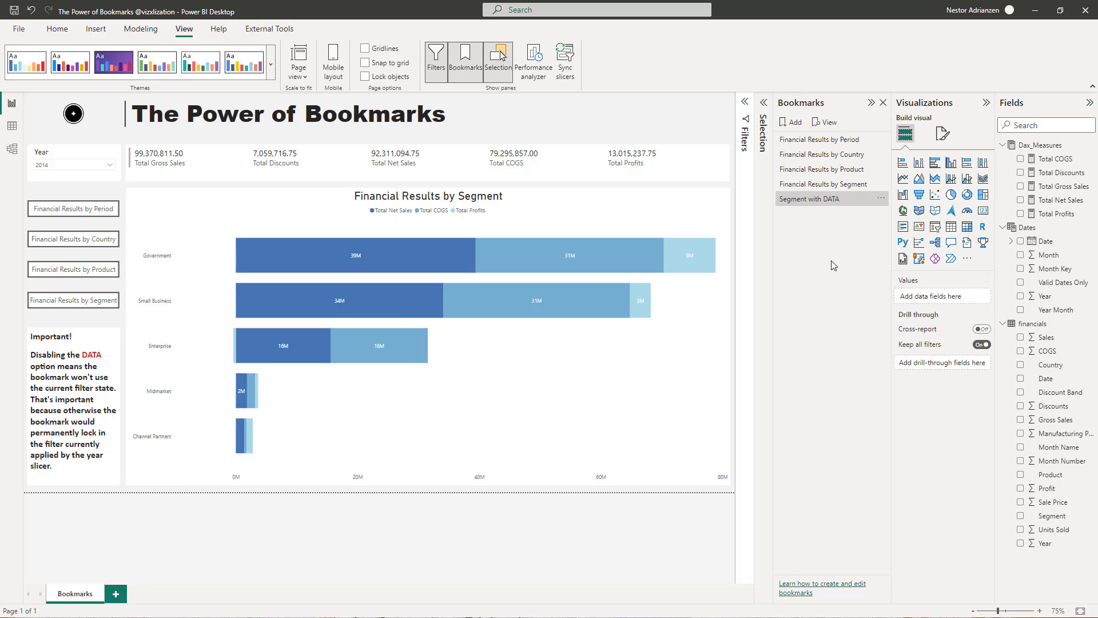
- Apply the Period, Country and Product bookmarks, and compare the Data option of the Period bookmark with that of "Segment with DATA"
{"action": "left_click", "coordinate": [839, 139]}
{"action": "left_click", "coordinate": [843, 155]}
{"action": "left_click", "coordinate": [844, 169]}
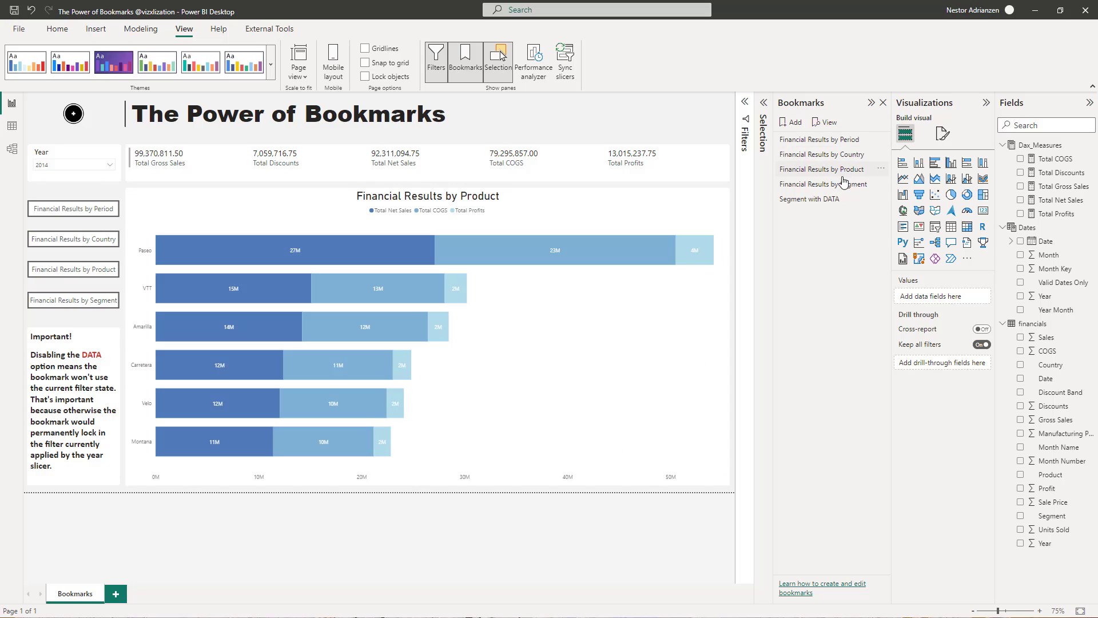
{"action": "left_click", "coordinate": [881, 140]}
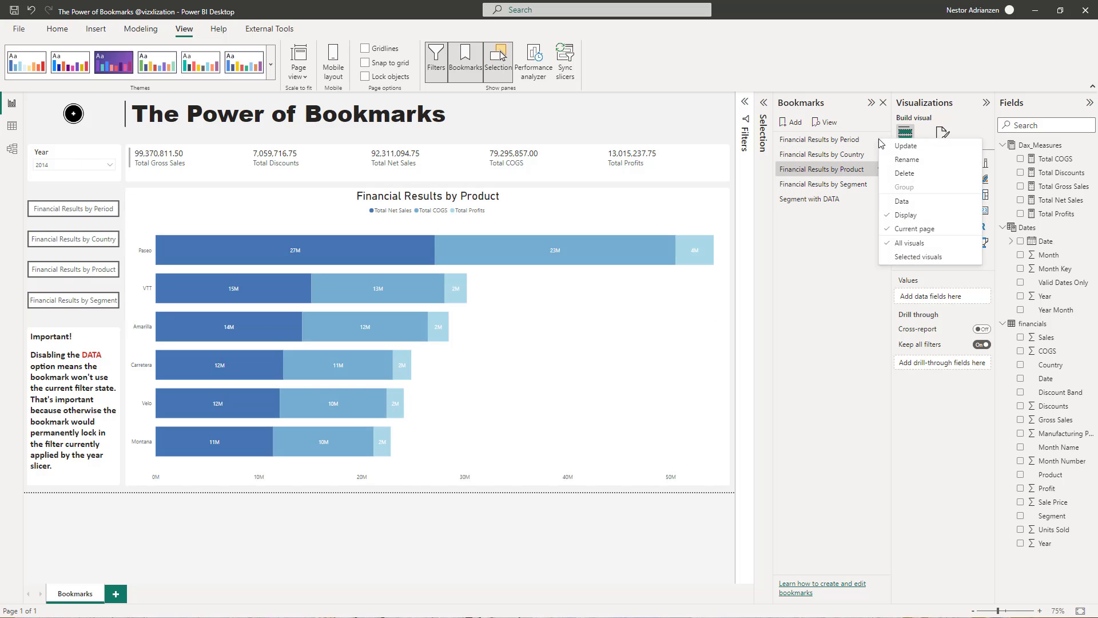
{"action": "left_click", "coordinate": [848, 229]}
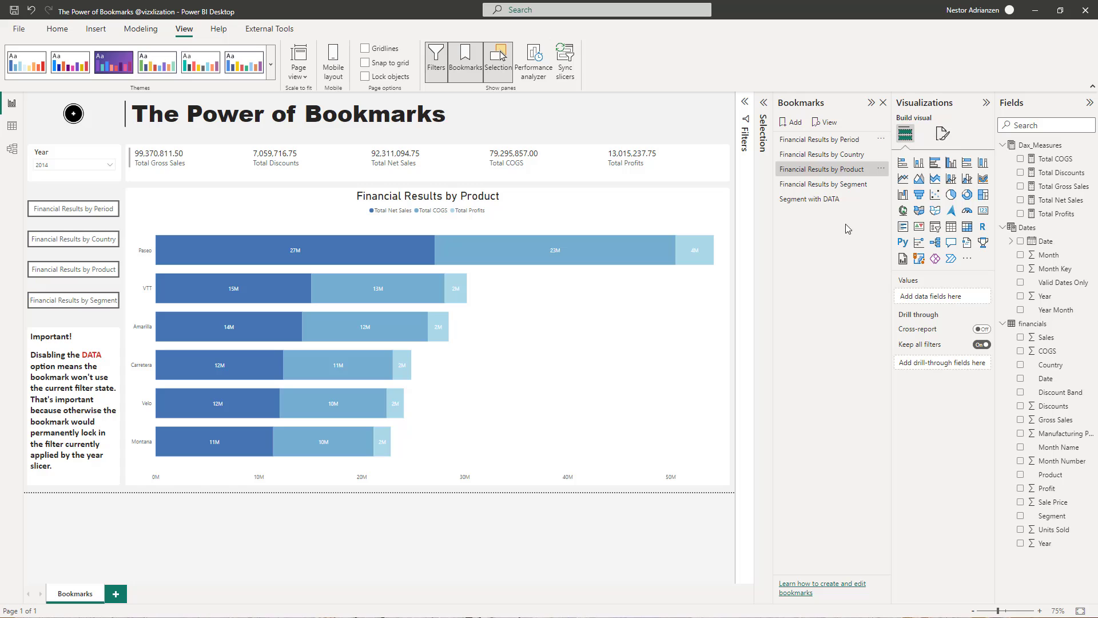
{"action": "left_click", "coordinate": [823, 200]}
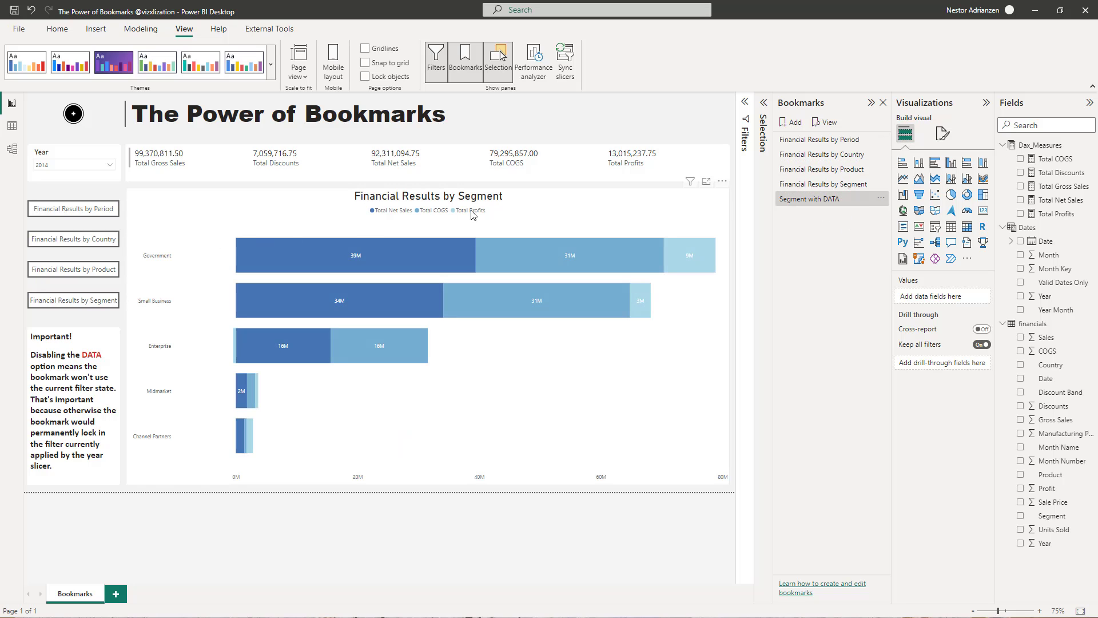
{"action": "left_click", "coordinate": [880, 198]}
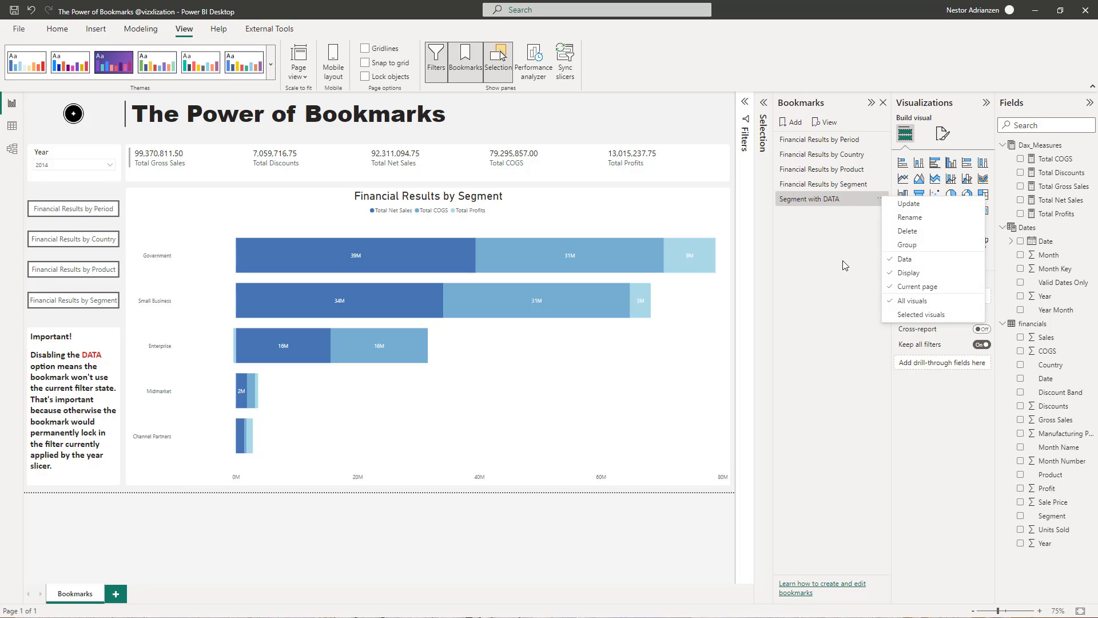
- Apply the "Financial Results by Period" bookmark and filter the Year slicer to 2013
{"action": "left_click", "coordinate": [845, 265]}
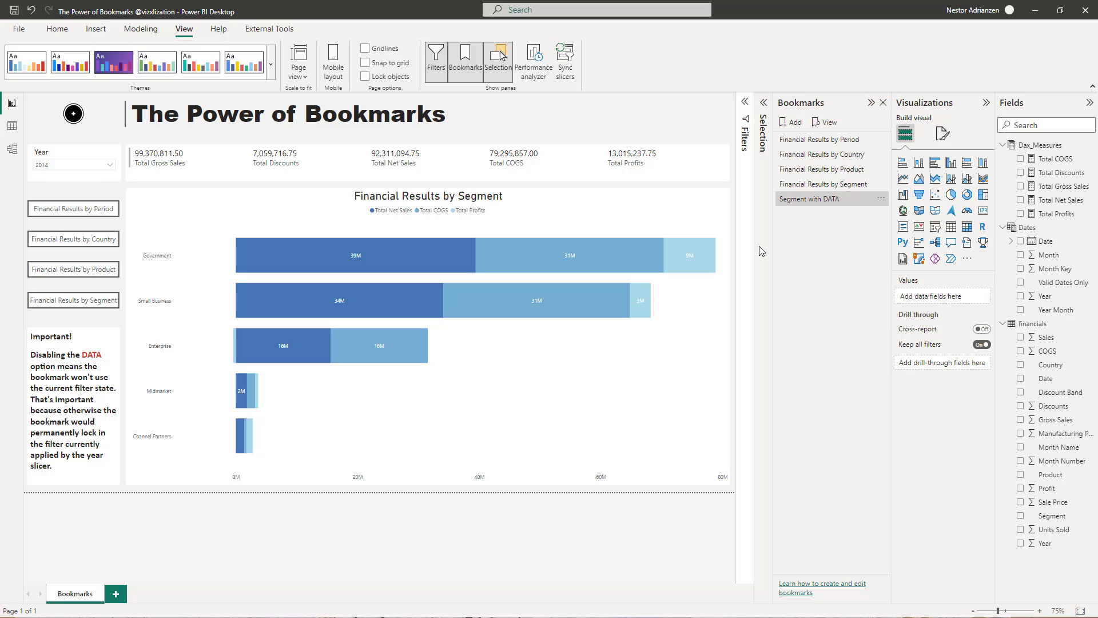
{"action": "left_click", "coordinate": [844, 142]}
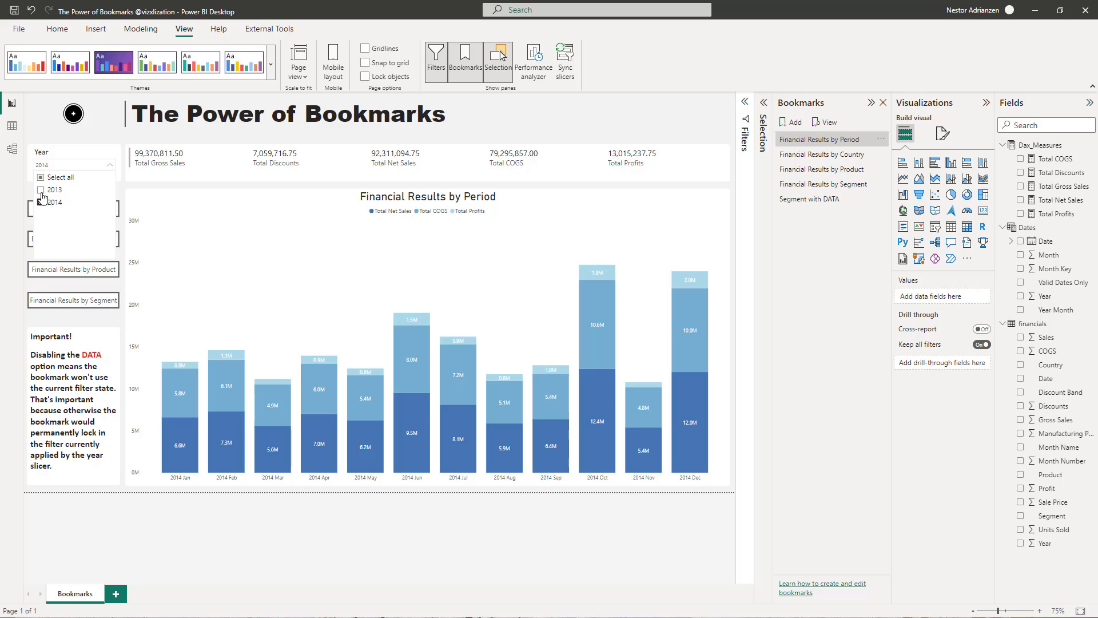
{"action": "left_click", "coordinate": [40, 190]}
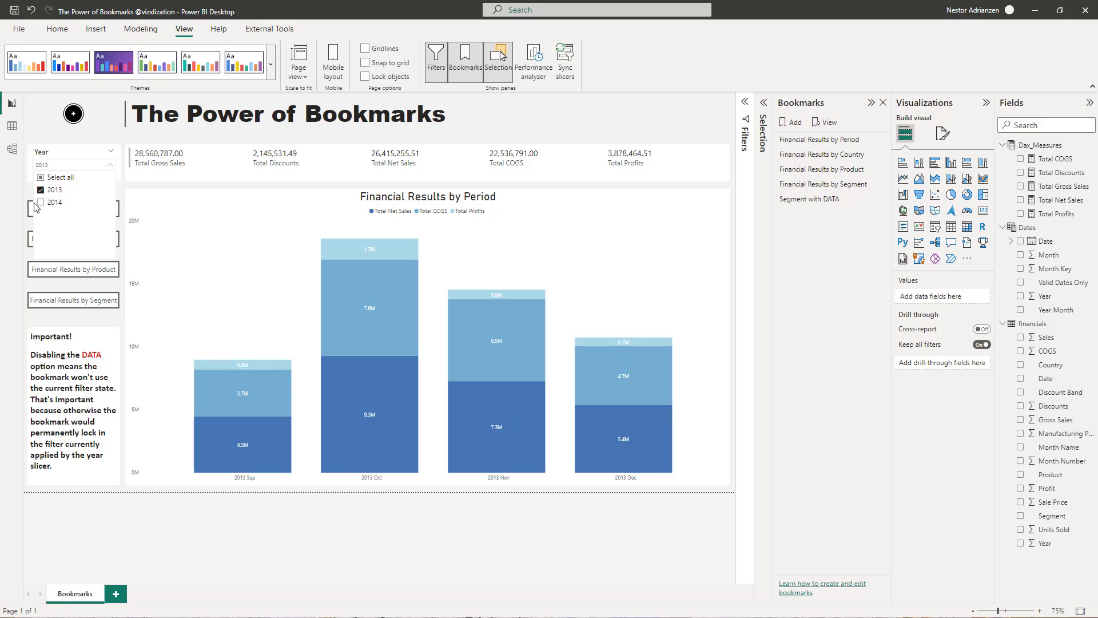
{"action": "left_click", "coordinate": [829, 248]}
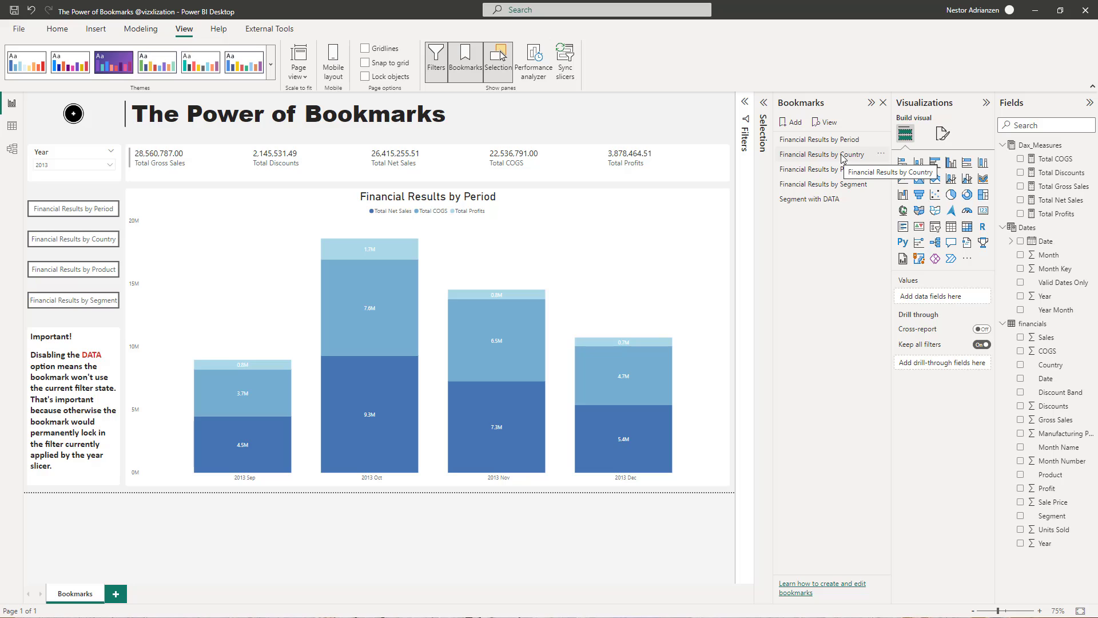
- Check the options of the Country bookmark, then apply the Country, Product and Segment bookmarks to test them against the Year filter
{"action": "left_click", "coordinate": [881, 154]}
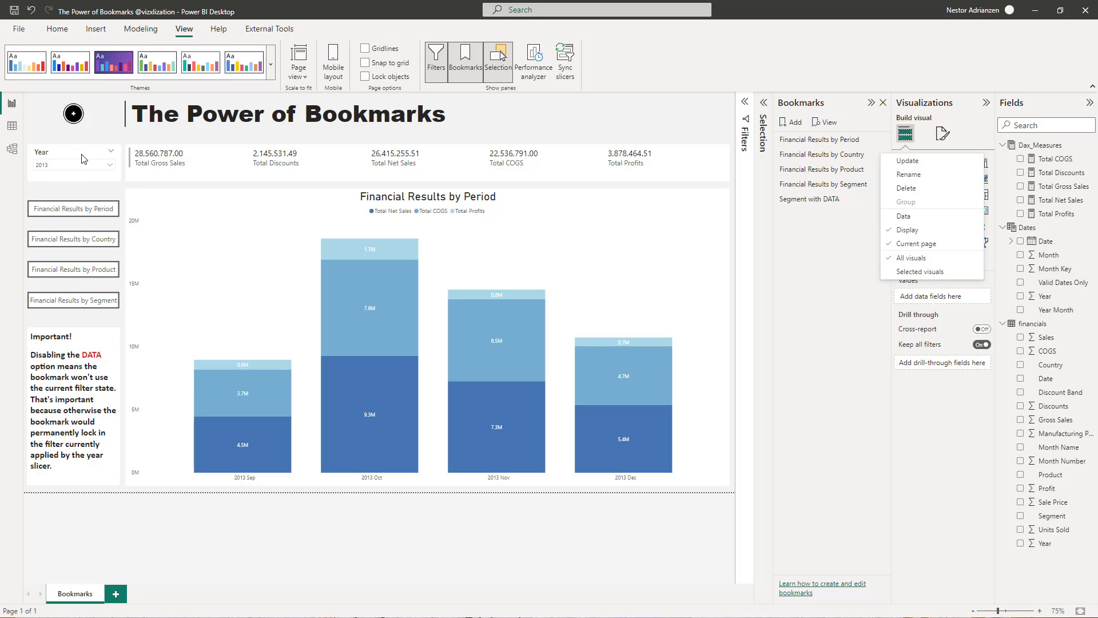
{"action": "left_click", "coordinate": [825, 156]}
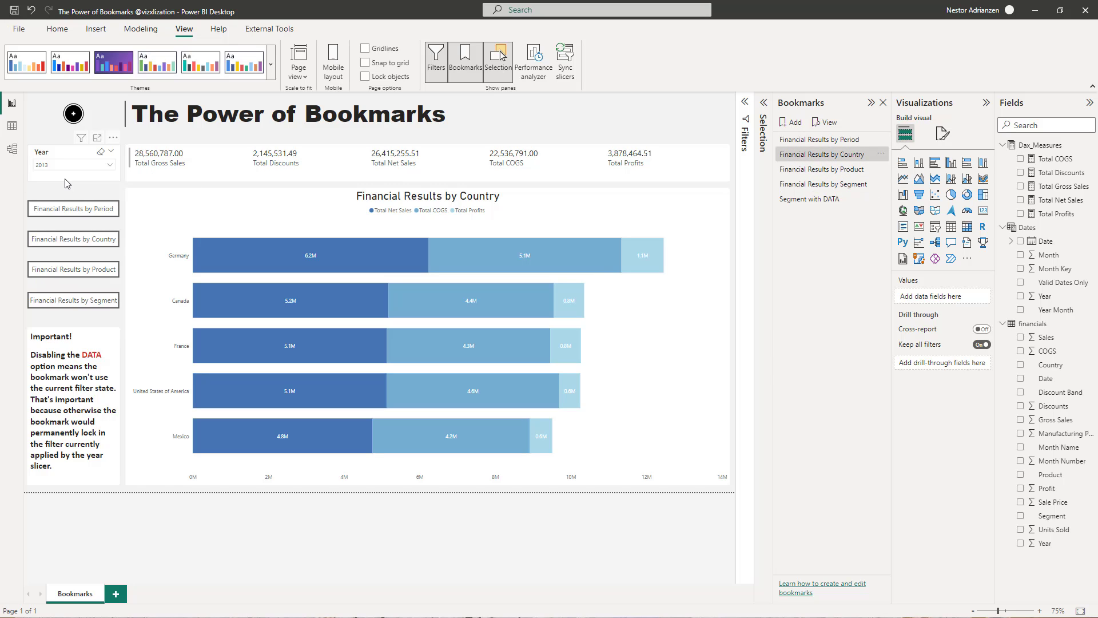
{"action": "left_click", "coordinate": [838, 170]}
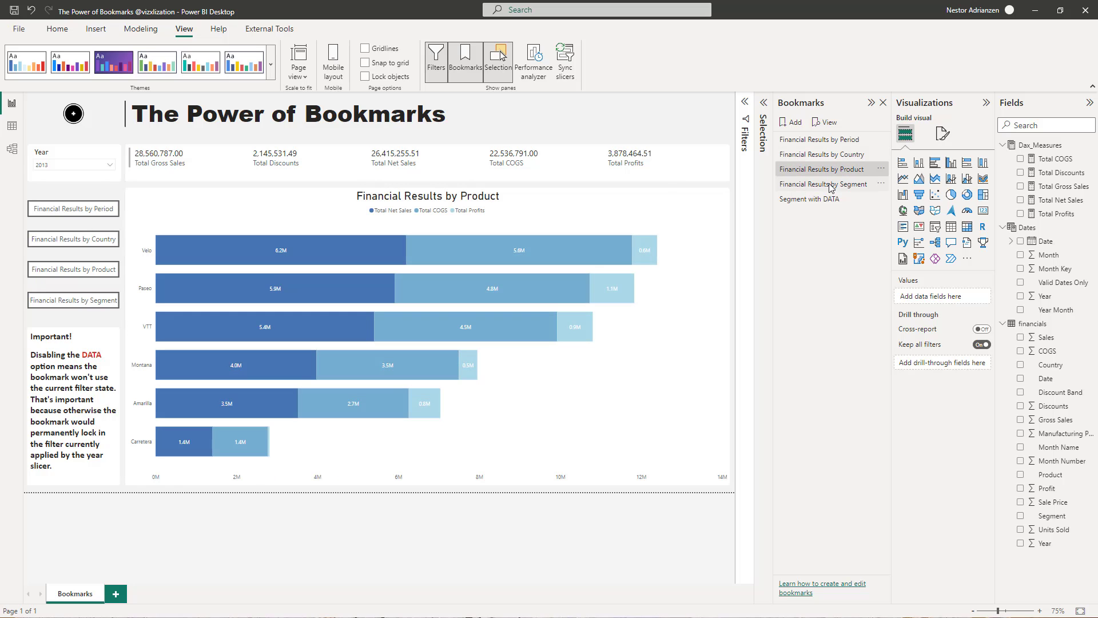
{"action": "left_click", "coordinate": [831, 186]}
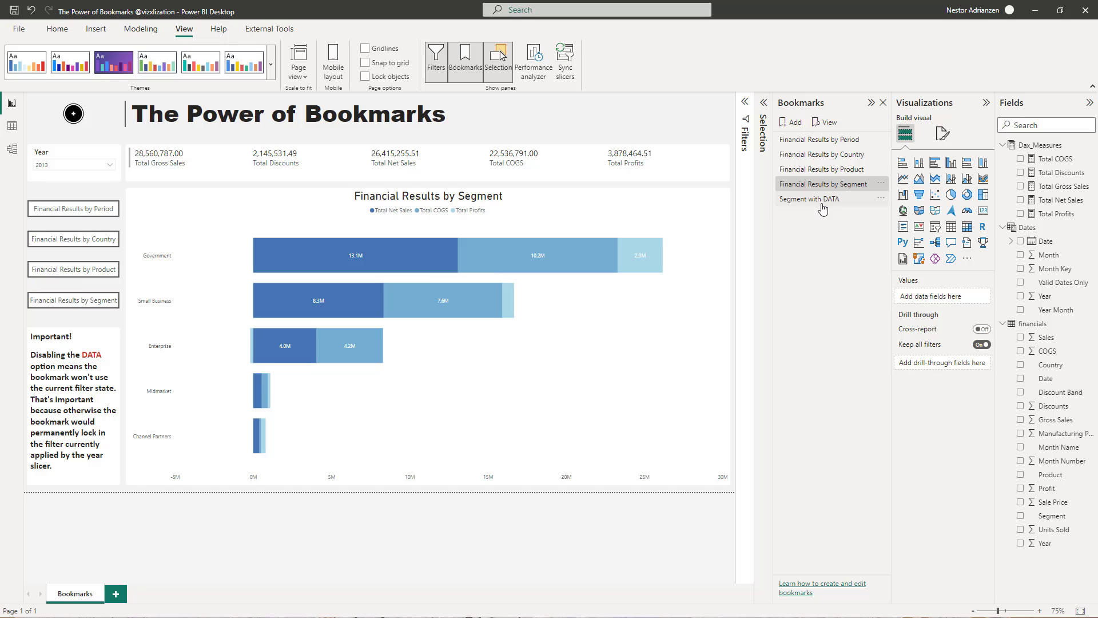
- Apply the "Segment with DATA" bookmark and check its Data option without changing it
{"action": "left_click", "coordinate": [828, 202]}
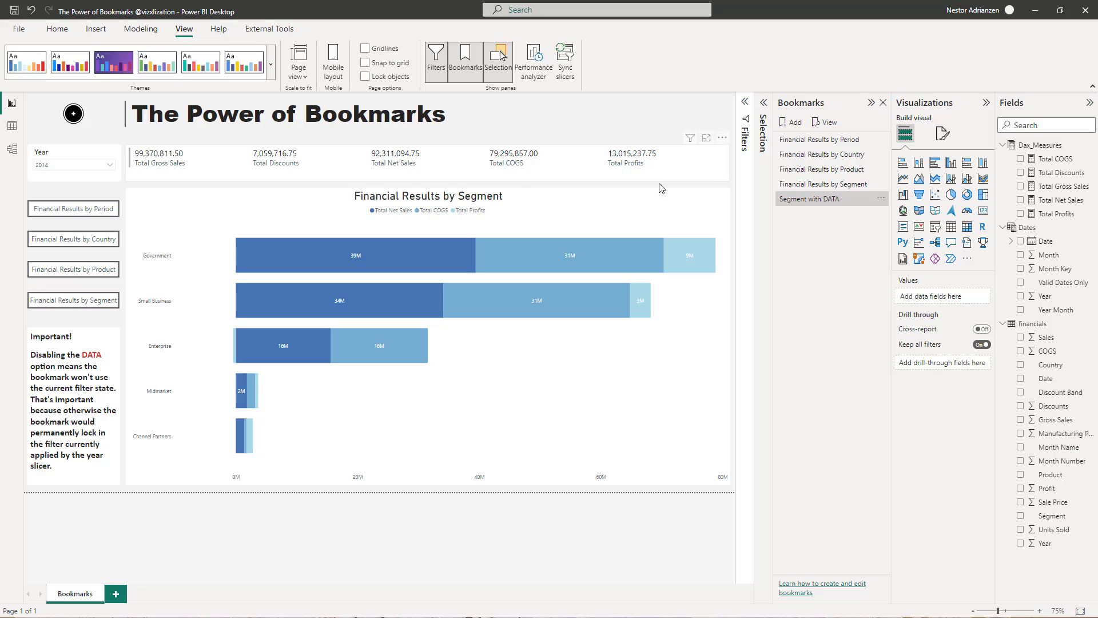
{"action": "left_click", "coordinate": [880, 198]}
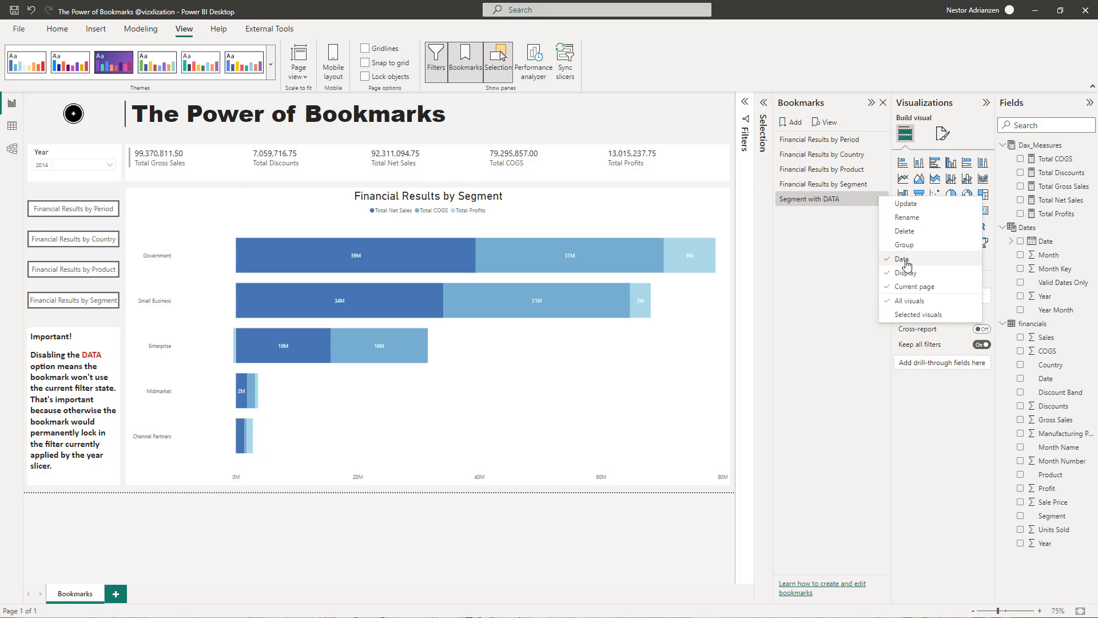
{"action": "left_click", "coordinate": [837, 265]}
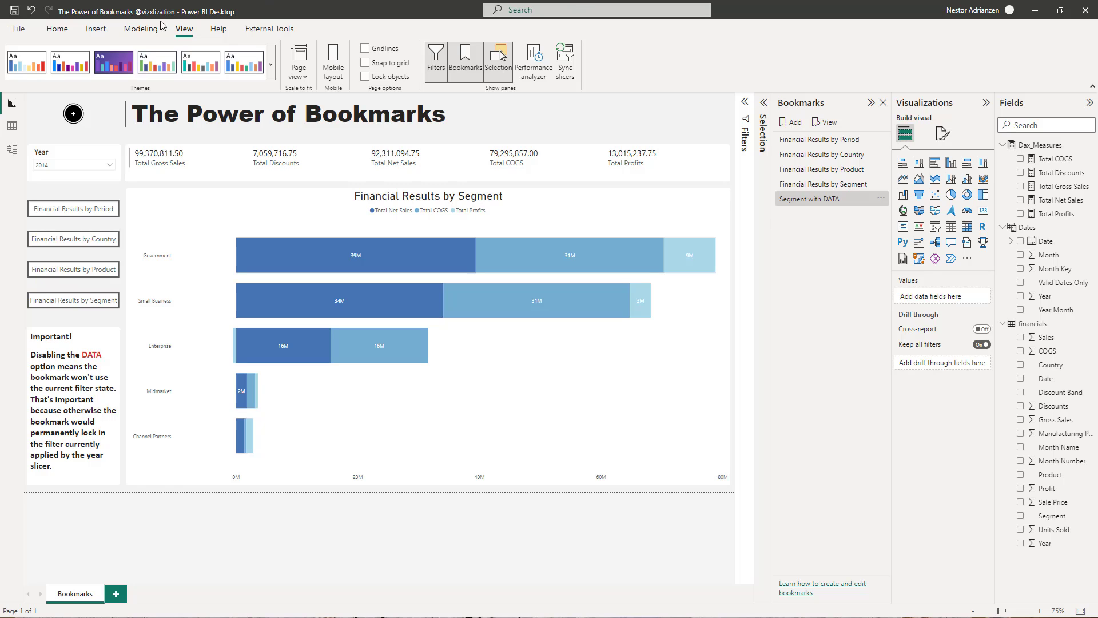
- Give the "Financial Results by Period" button a Bookmark action targeting the Period bookmark, with the tooltip "By Period"
{"action": "left_click", "coordinate": [100, 208]}
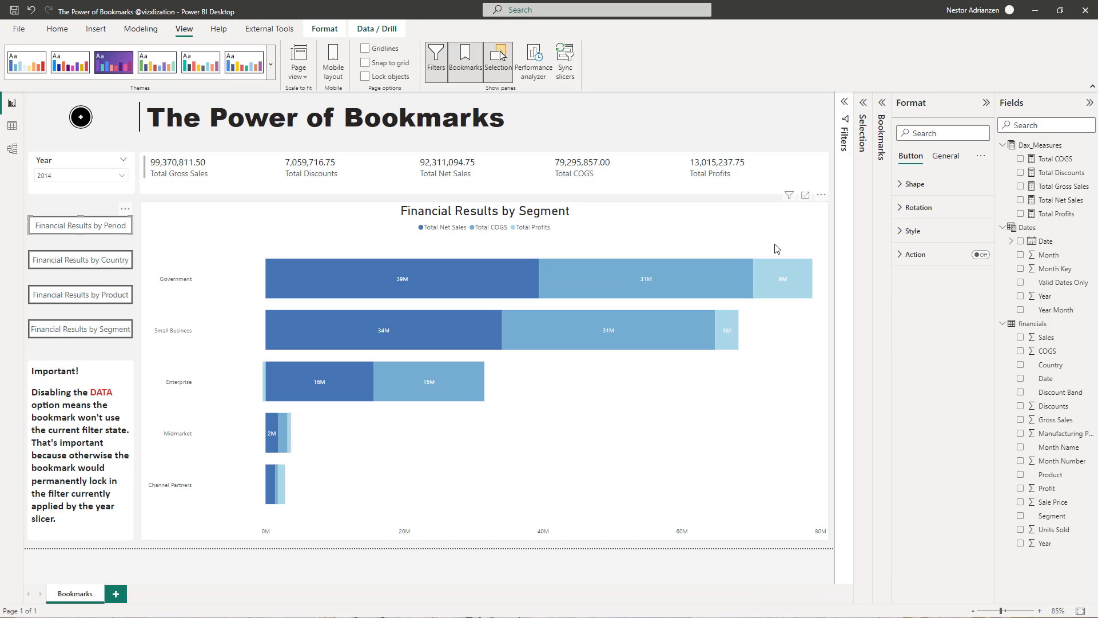
{"action": "left_click", "coordinate": [980, 255]}
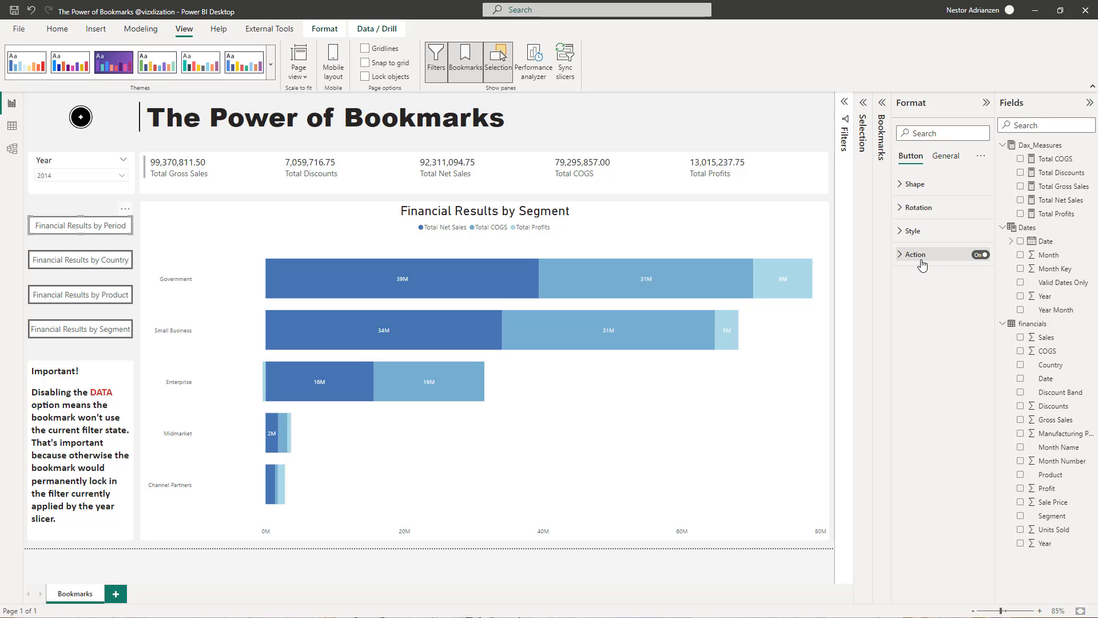
{"action": "left_click", "coordinate": [921, 259]}
{"action": "left_click", "coordinate": [932, 307]}
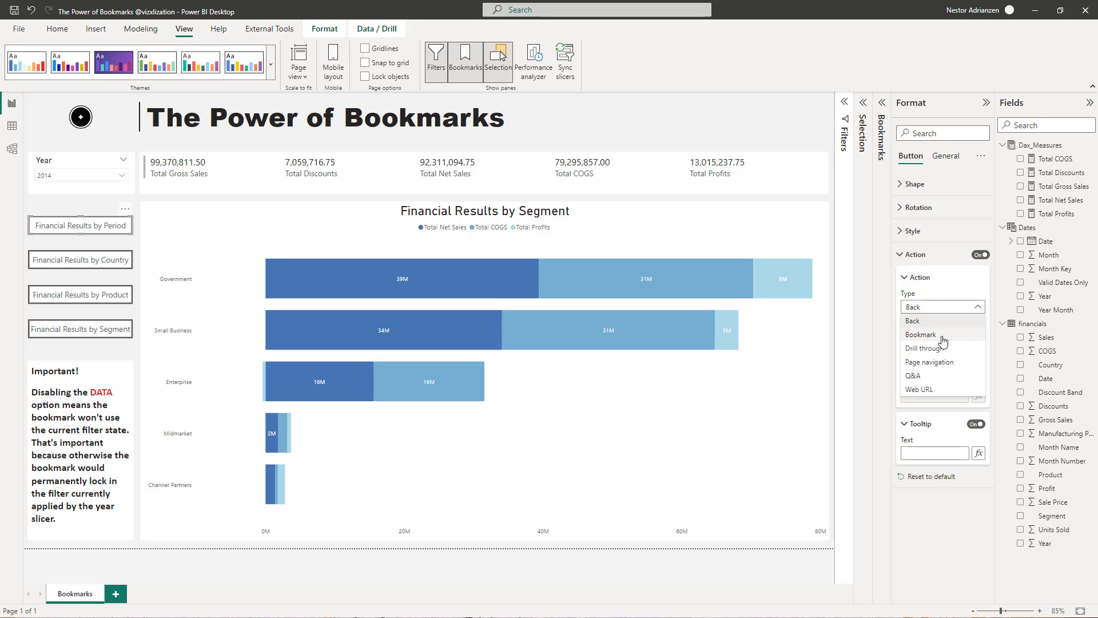
{"action": "left_click", "coordinate": [938, 335]}
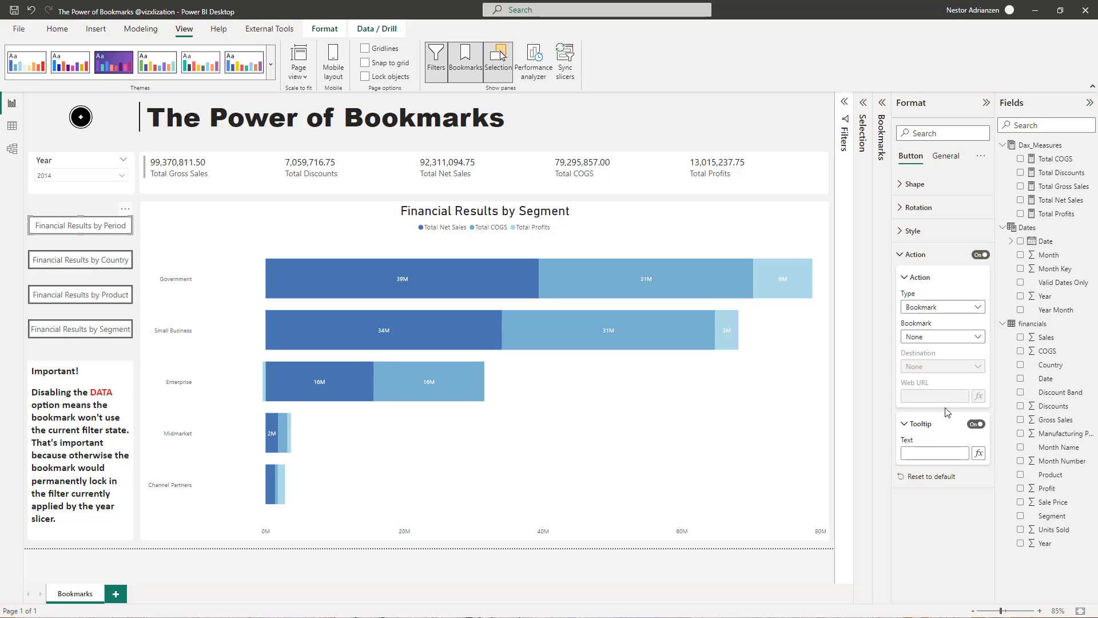
{"action": "left_click", "coordinate": [960, 339]}
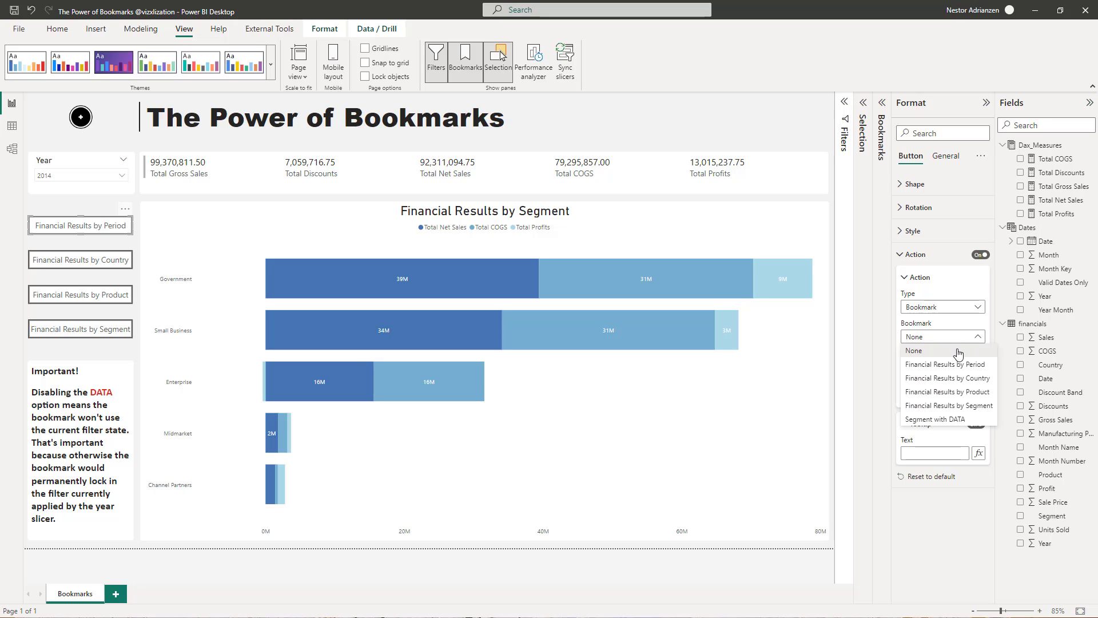
{"action": "left_click", "coordinate": [960, 366]}
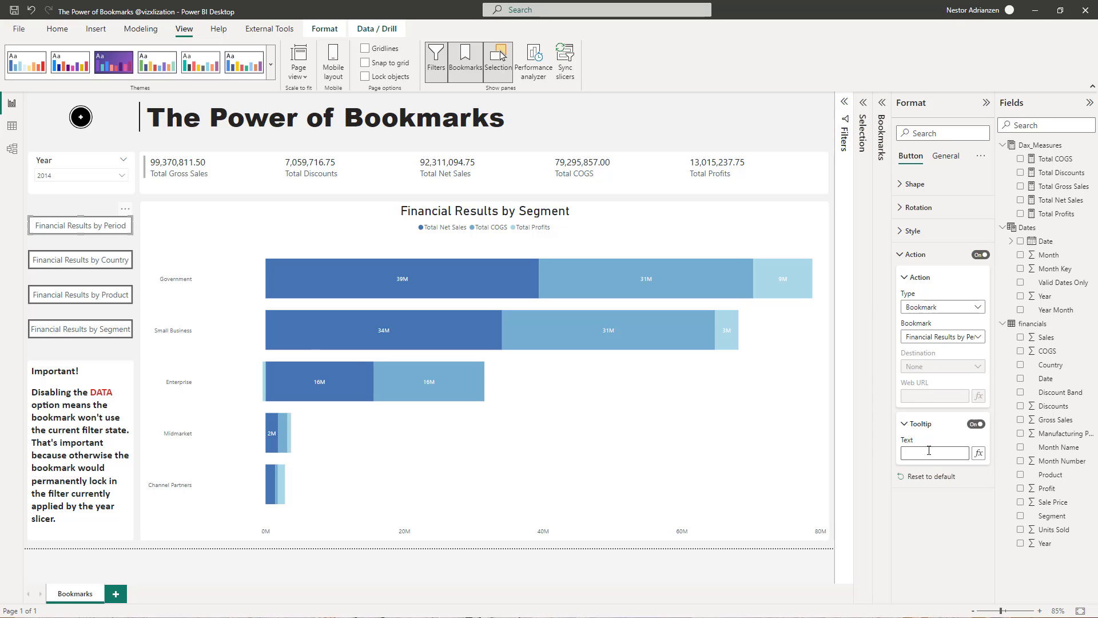
{"action": "type", "text": "By Period"}
- Give the "Financial Results by Country" button a Bookmark action targeting the Country bookmark, with the tooltip "By Country"
{"action": "left_click", "coordinate": [103, 258]}
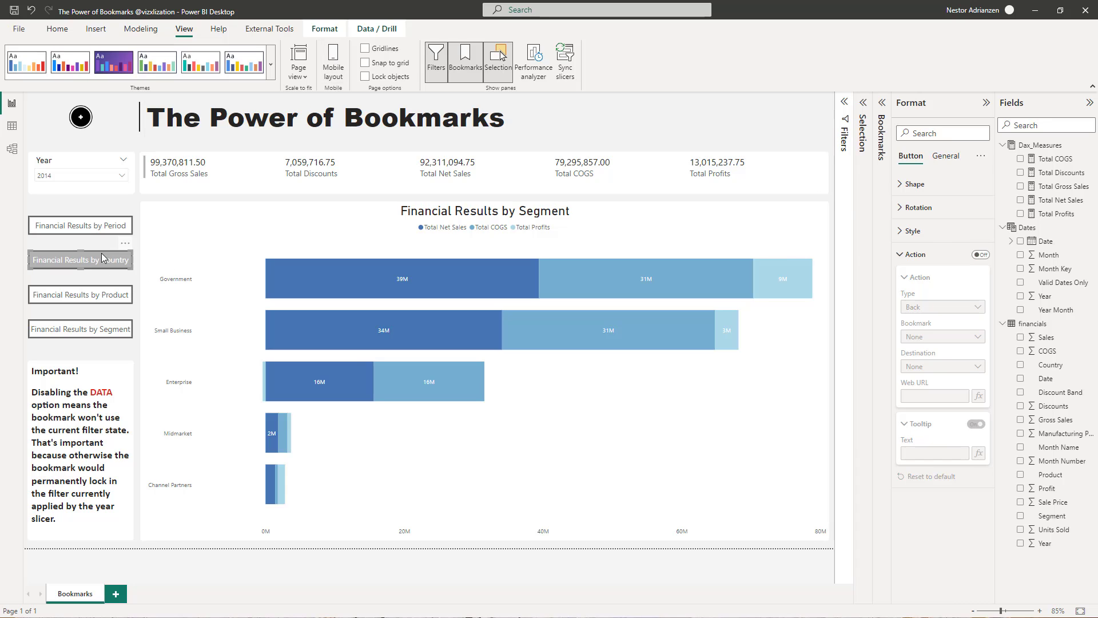
{"action": "left_click", "coordinate": [981, 255]}
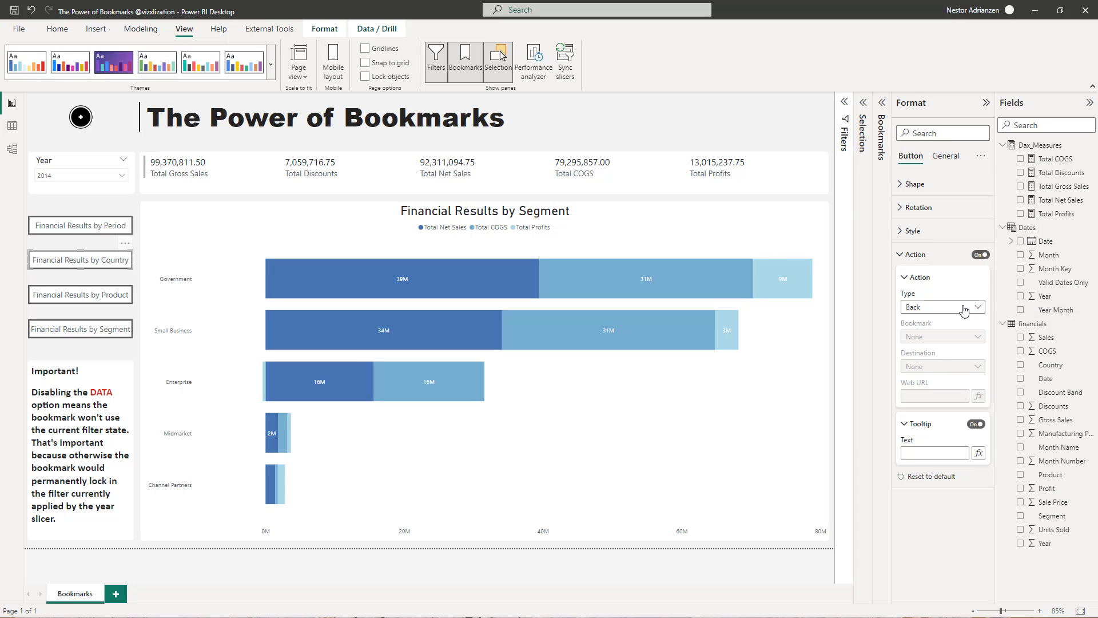
{"action": "left_click", "coordinate": [972, 306]}
{"action": "left_click", "coordinate": [967, 334]}
{"action": "left_click", "coordinate": [975, 337]}
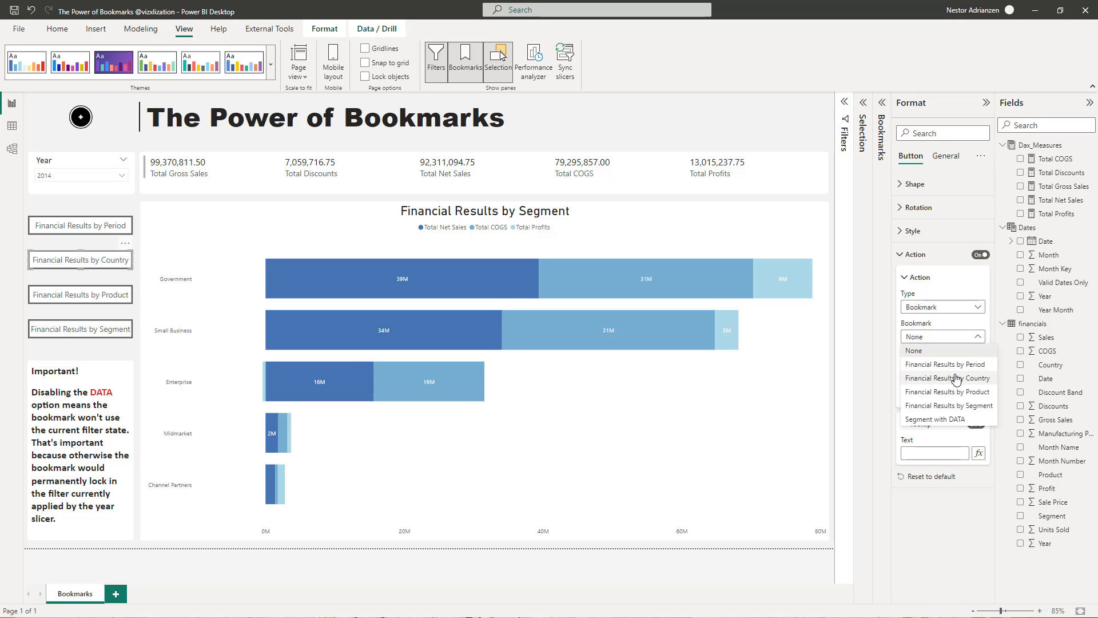
{"action": "left_click", "coordinate": [953, 378]}
{"action": "left_click", "coordinate": [934, 455]}
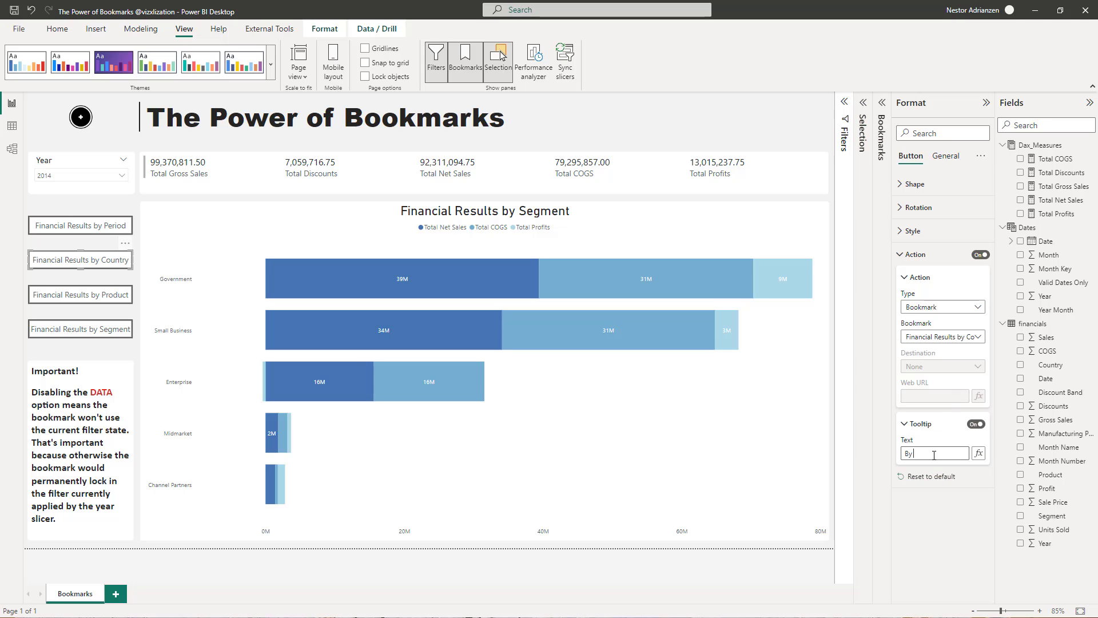
{"action": "type", "text": "By Country"}
{"action": "key", "text": "Return"}
- Give the "Financial Results by Product" button a Bookmark action targeting the Product bookmark, with the tooltip "By Product"
{"action": "left_click", "coordinate": [108, 290]}
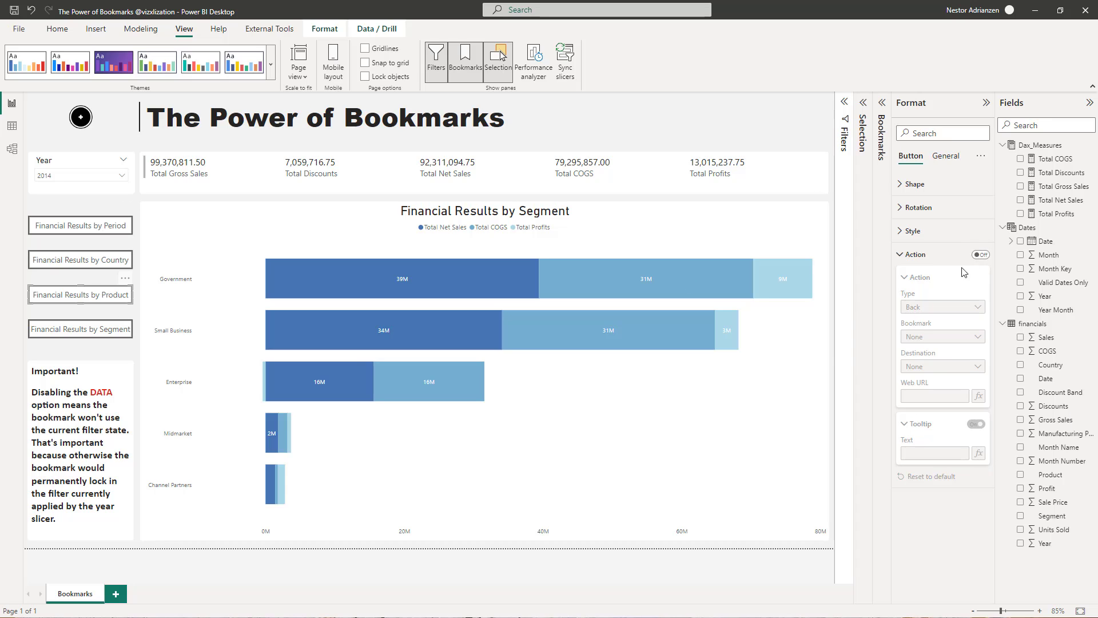
{"action": "left_click", "coordinate": [933, 308]}
{"action": "left_click", "coordinate": [921, 334]}
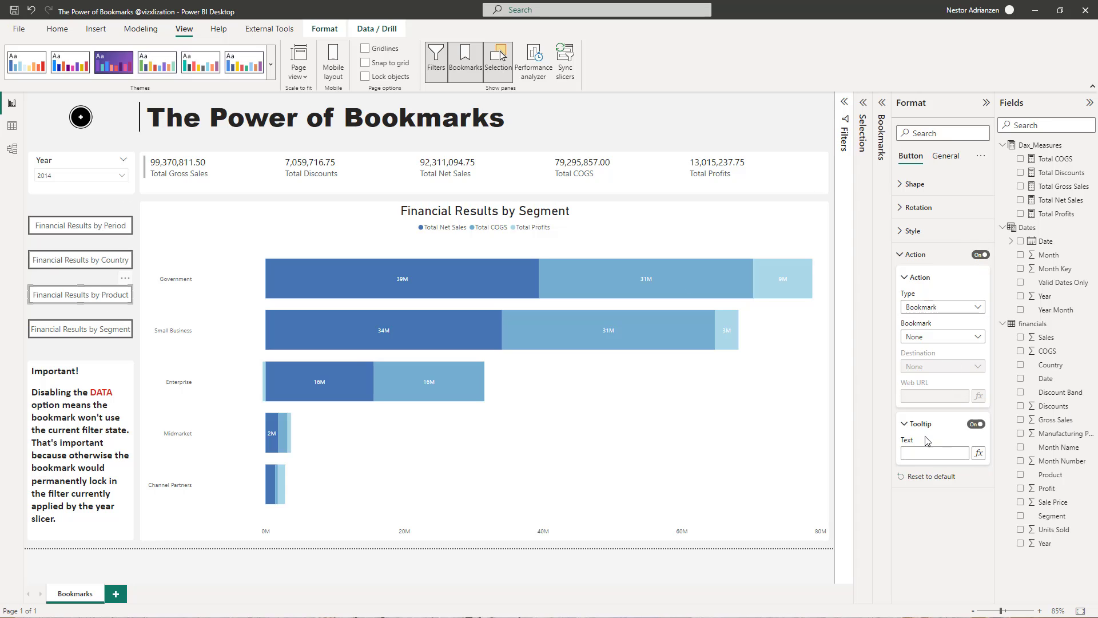
{"action": "left_click", "coordinate": [967, 337]}
{"action": "left_click", "coordinate": [958, 393]}
{"action": "left_click", "coordinate": [931, 453]}
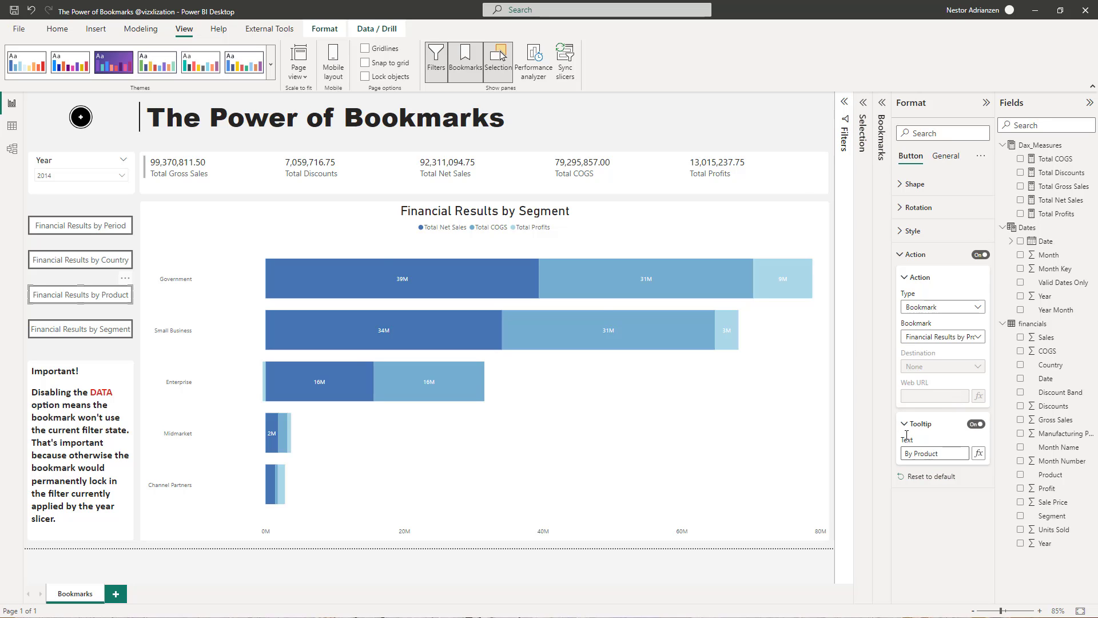
{"action": "type", "text": "By Product"}
- Give the "Financial Results by Segment" button a Bookmark action targeting "Financial Results by Segment", with the tooltip "By Segment", and deselect the button
{"action": "left_click", "coordinate": [80, 328]}
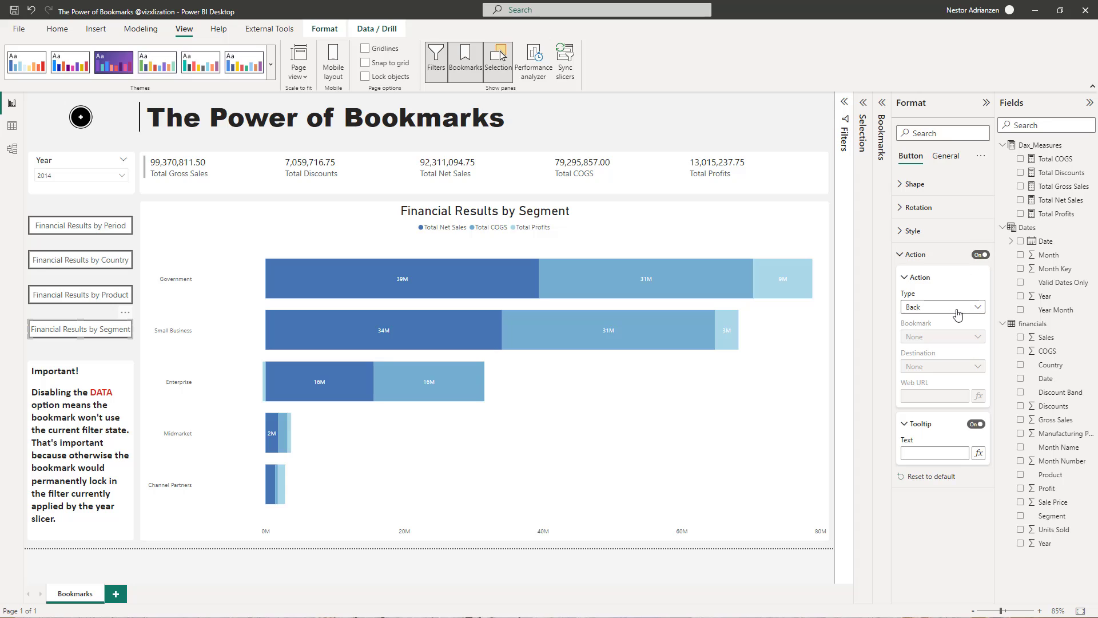
{"action": "left_click", "coordinate": [958, 309]}
{"action": "left_click", "coordinate": [920, 334]}
{"action": "left_click", "coordinate": [966, 337]}
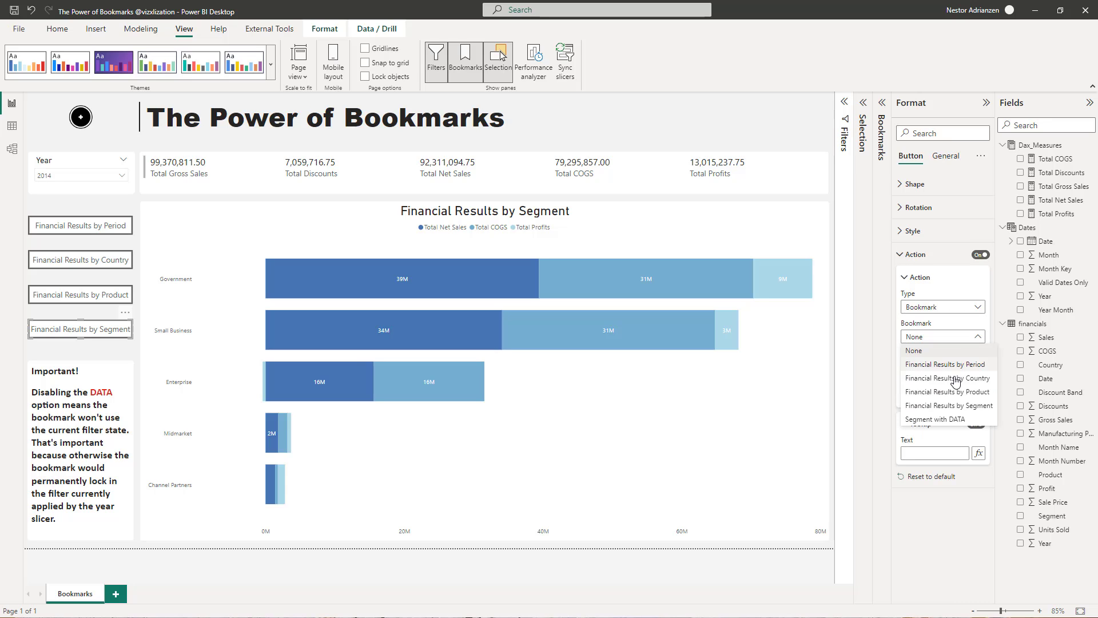
{"action": "left_click", "coordinate": [964, 405]}
{"action": "left_click", "coordinate": [943, 453]}
{"action": "type", "text": "By Seg"}
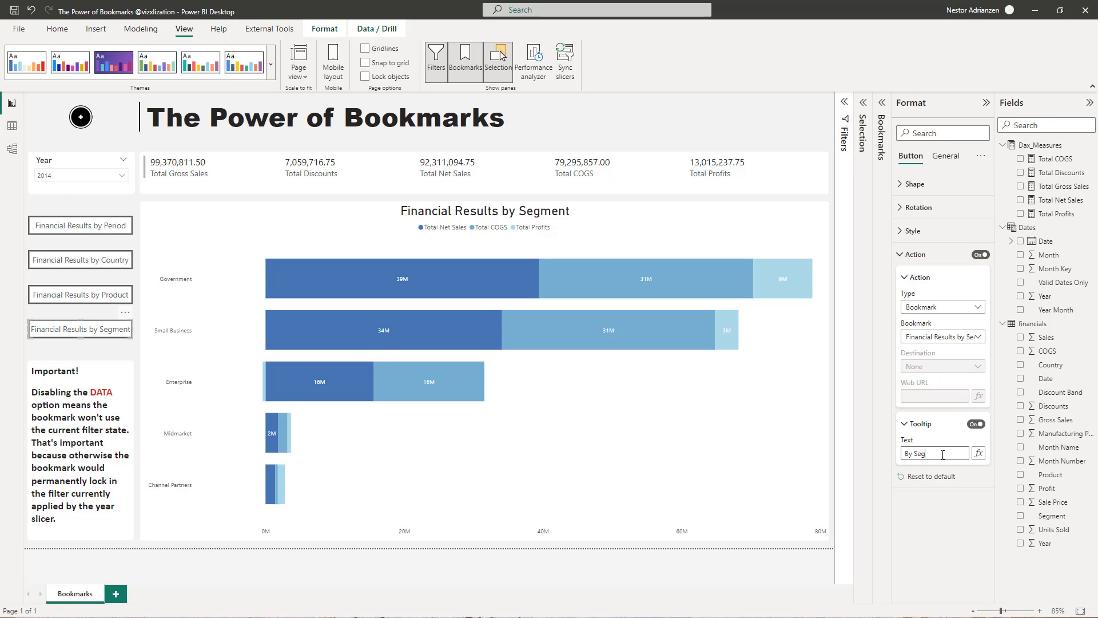
{"action": "type", "text": "ment"}
{"action": "left_click", "coordinate": [131, 213]}
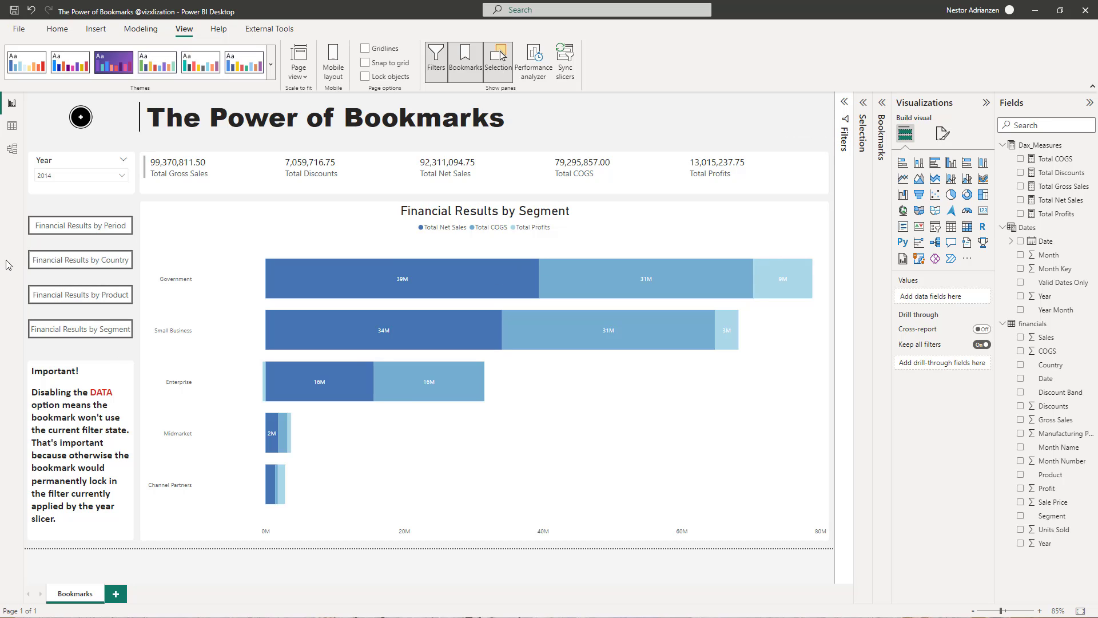
- Test the Period, Country, Product and Segment buttons by activating each one in turn
{"action": "left_click", "coordinate": [98, 227], "text": "ctrl"}
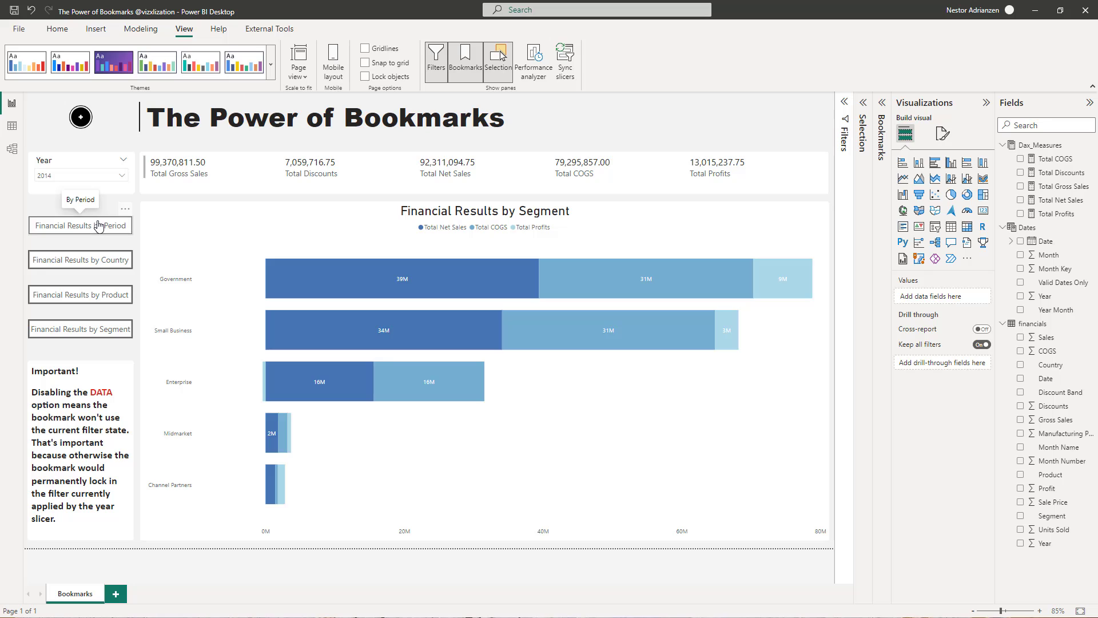
{"action": "left_click", "coordinate": [109, 266], "text": "ctrl"}
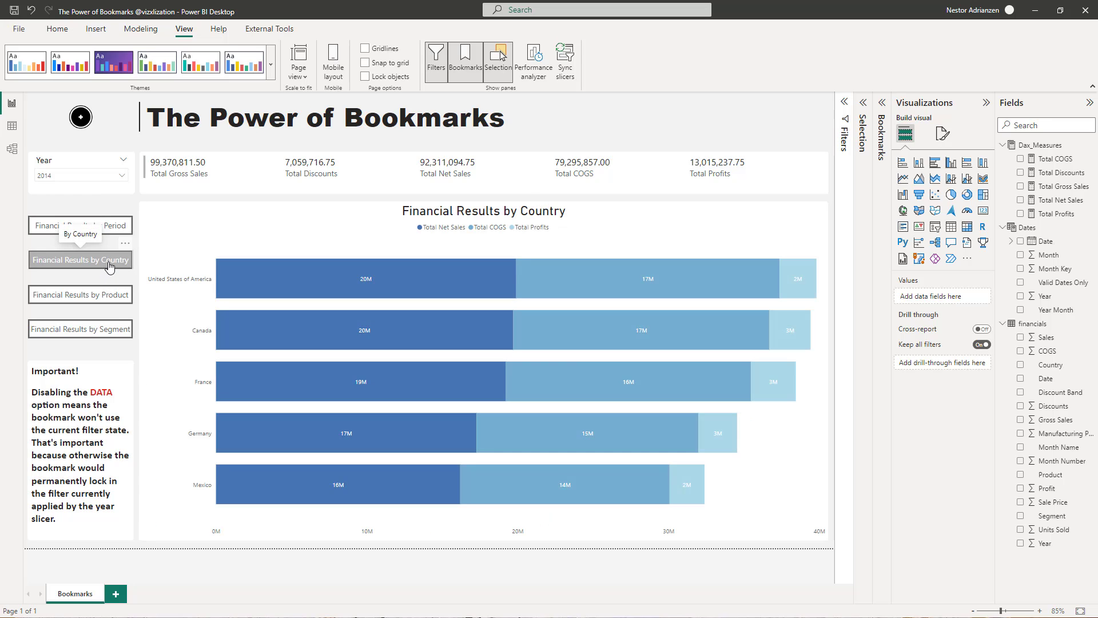
{"action": "left_click", "coordinate": [113, 303], "text": "ctrl"}
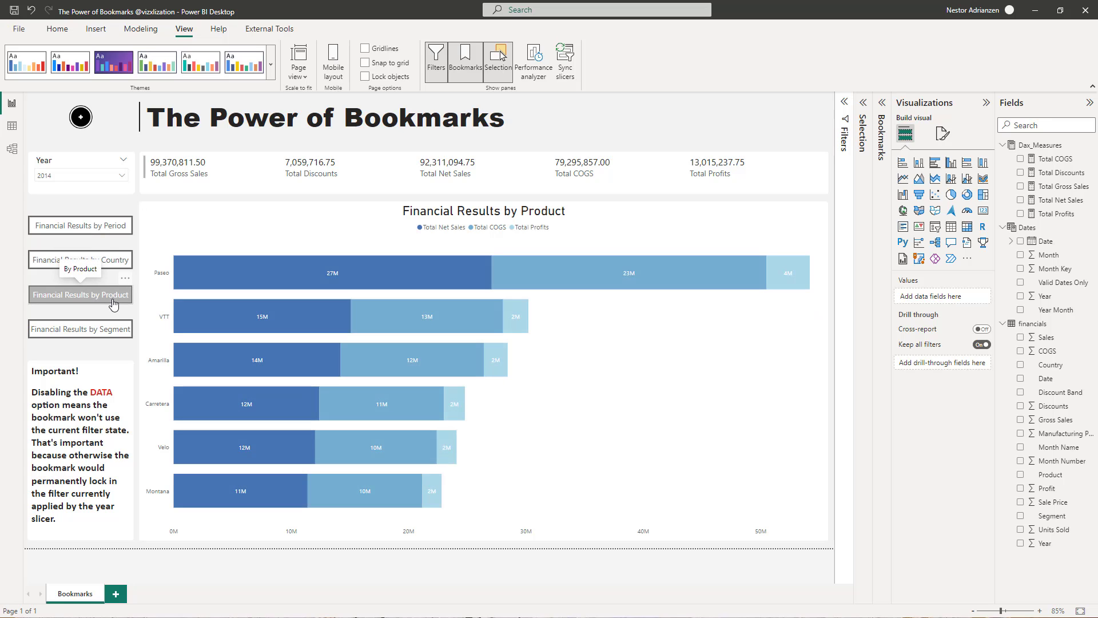
{"action": "left_click", "coordinate": [104, 335], "text": "ctrl"}
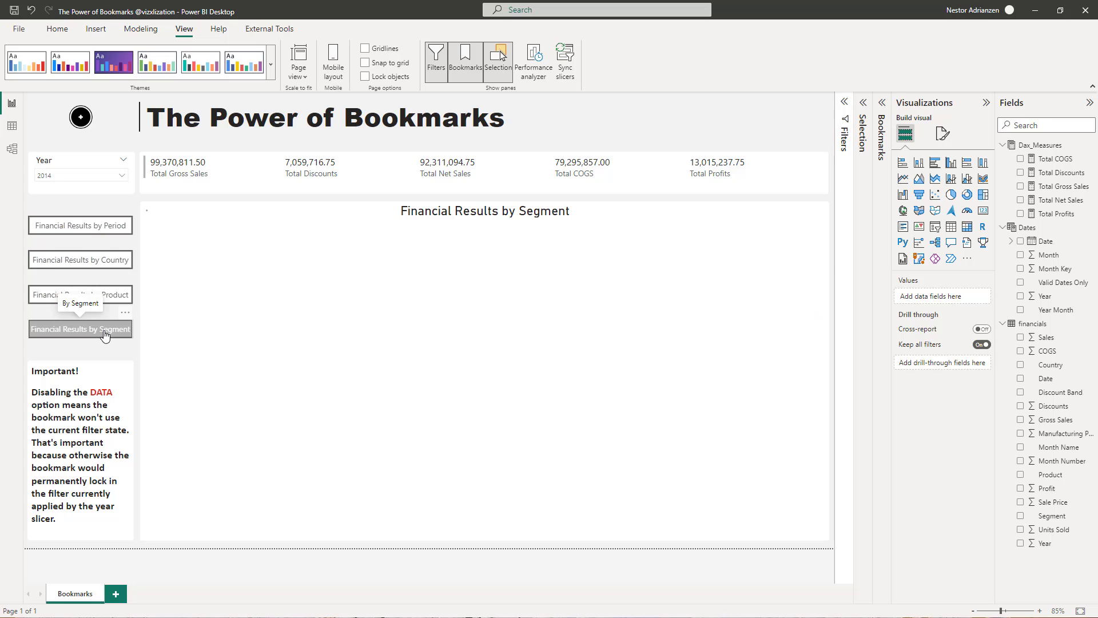